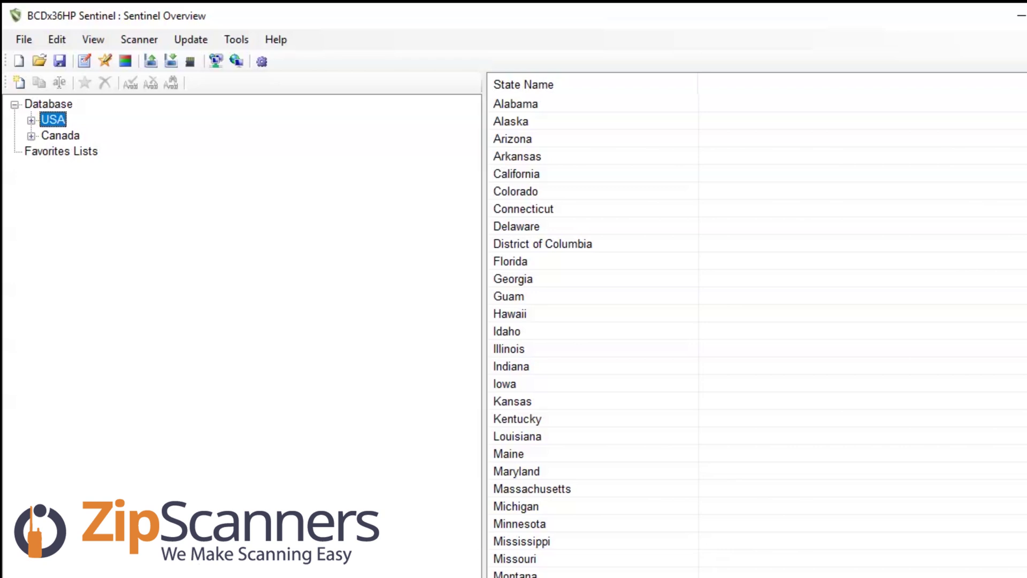
# - Review the version history on Uniden's BCDx36HPSentinel web page, from 1.07.03 through 2.02.01
pyautogui.click(749, 182)
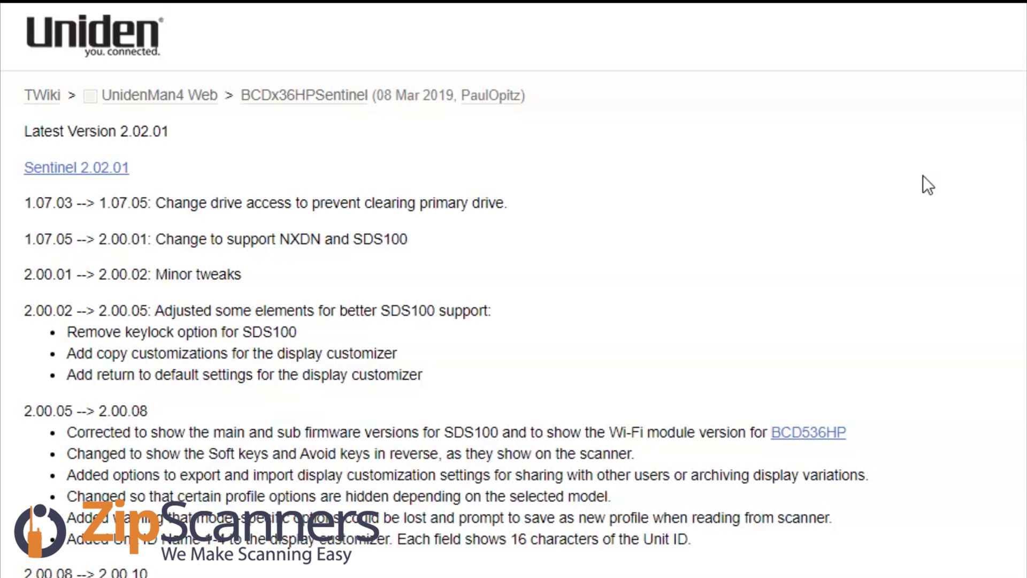
pyautogui.click(989, 41)
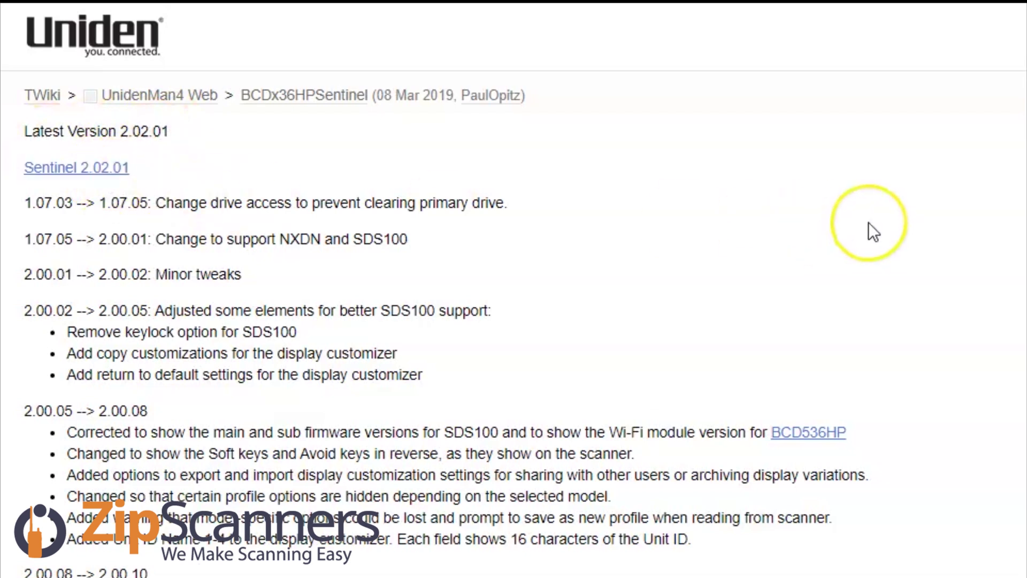
pyautogui.scroll(-10, 868, 229)
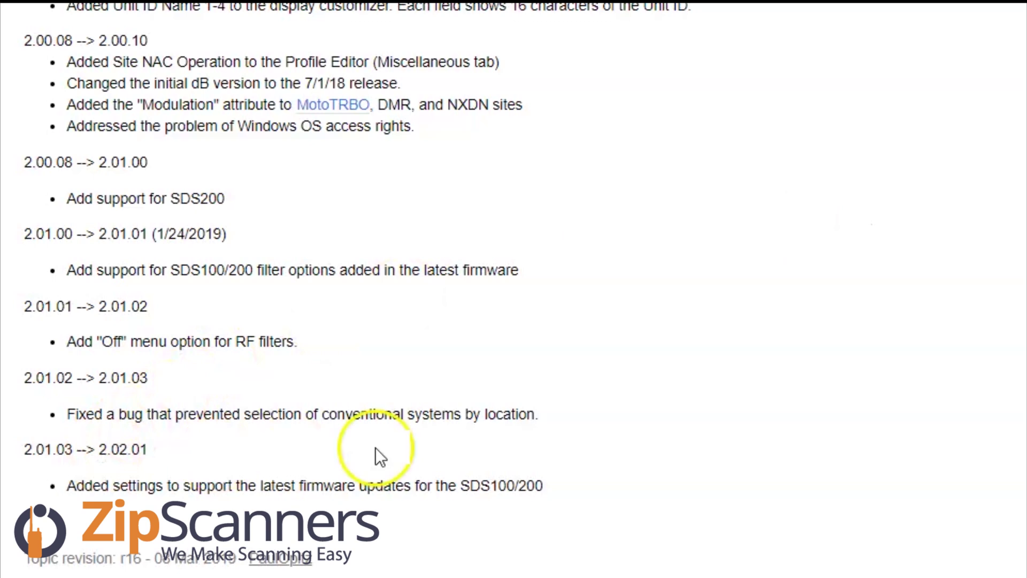
pyautogui.scroll(10, 664, 385)
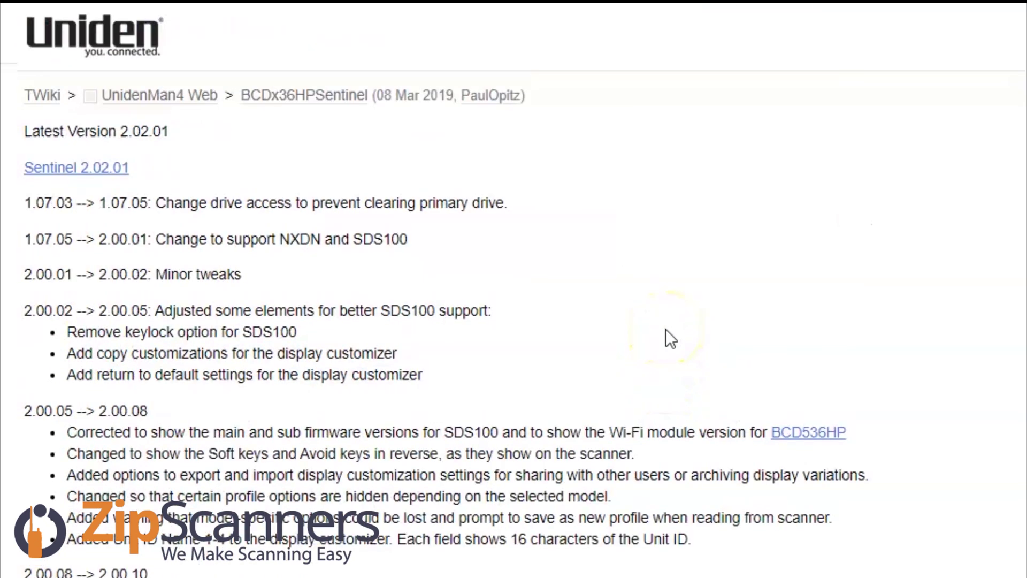
pyautogui.scroll(-10, 665, 329)
pyautogui.scroll(10, 665, 329)
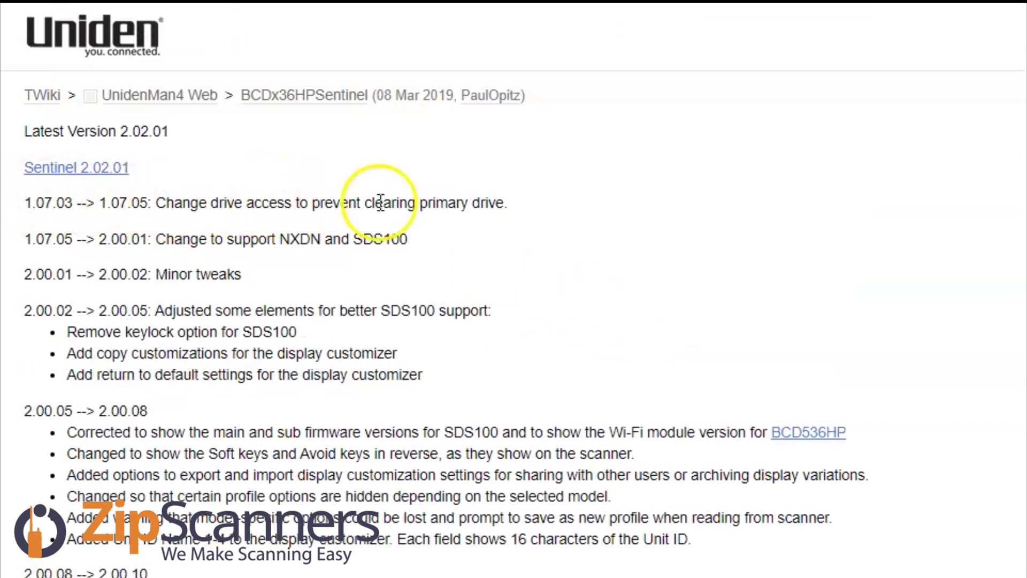
pyautogui.moveTo(156, 273); pyautogui.dragTo(251, 275)
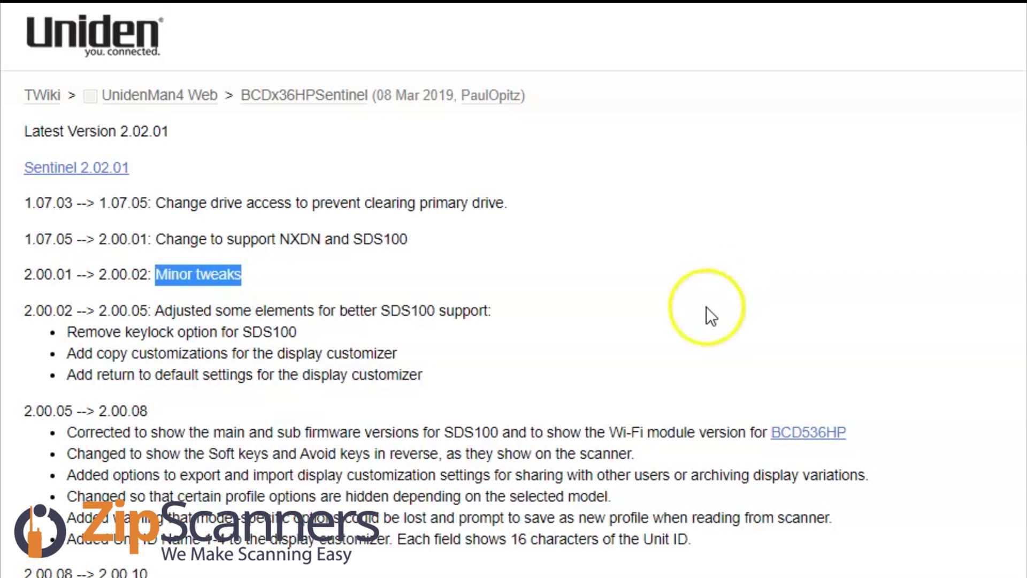
pyautogui.click(705, 322)
pyautogui.scroll(-10, 779, 294)
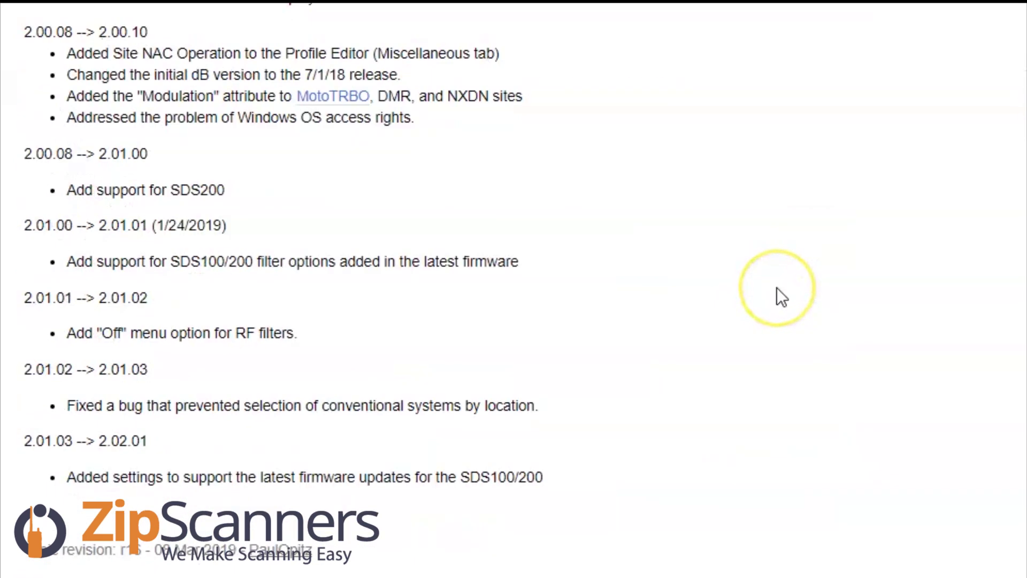
pyautogui.scroll(10, 778, 295)
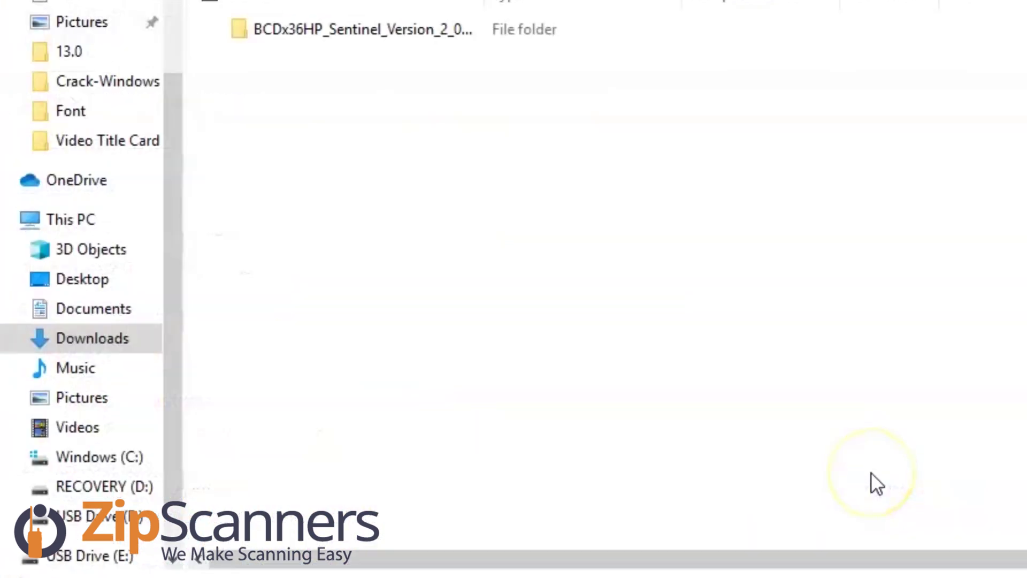
# - Open the downloaded BCDx36HP Sentinel folder in File Explorer and launch the Setup_BCDx36HP installer package
pyautogui.click(351, 31)
pyautogui.doubleClick(351, 29)
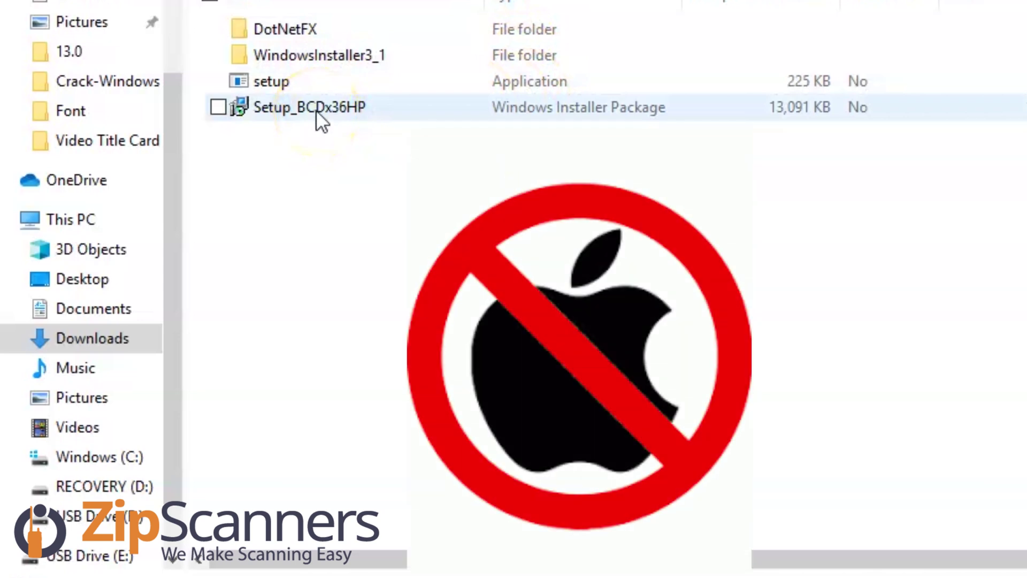
pyautogui.click(316, 110)
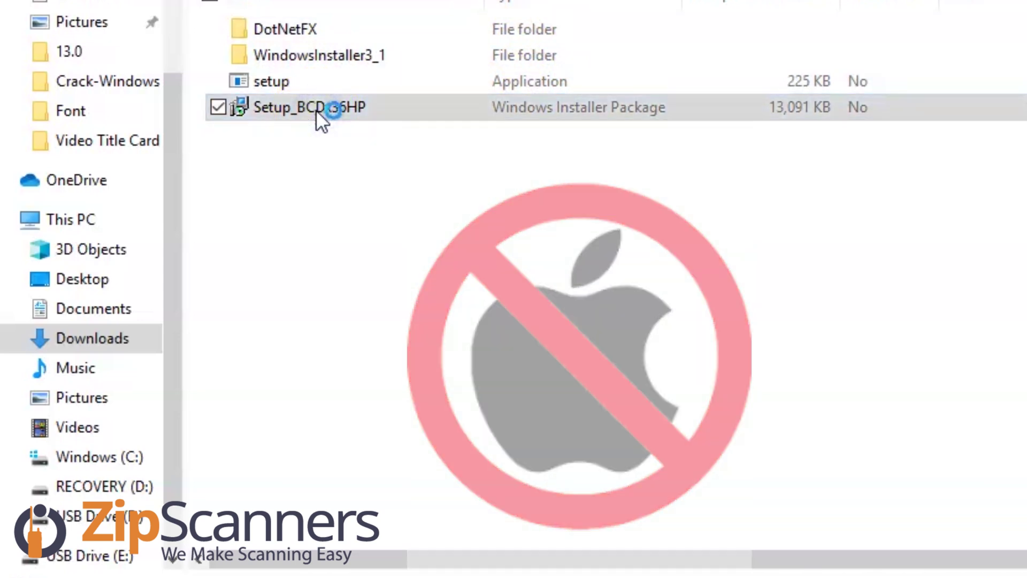
pyautogui.click(316, 110)
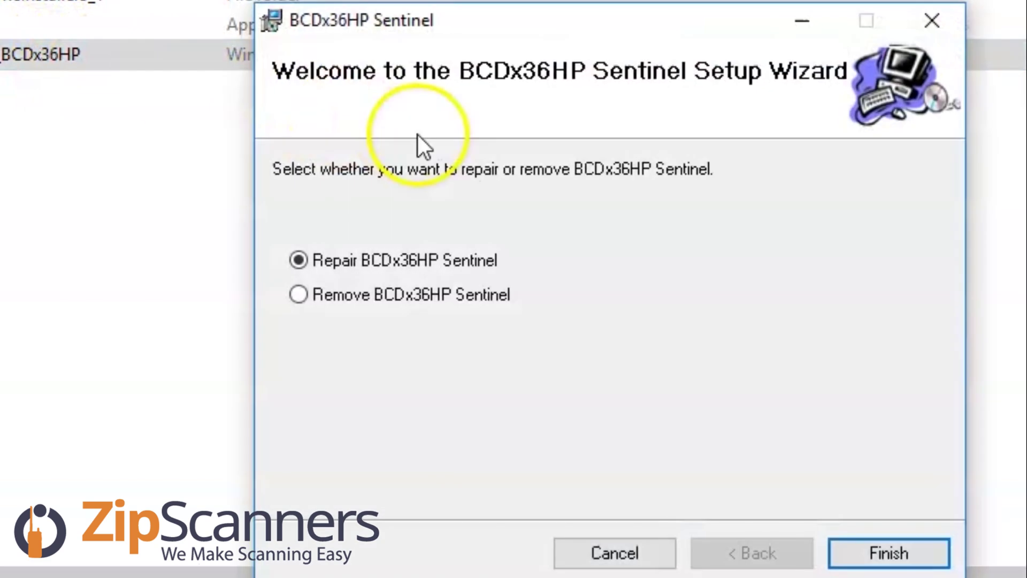
# - Remove the existing BCDx36HP Sentinel installation and close the setup wizard
pyautogui.click(303, 295)
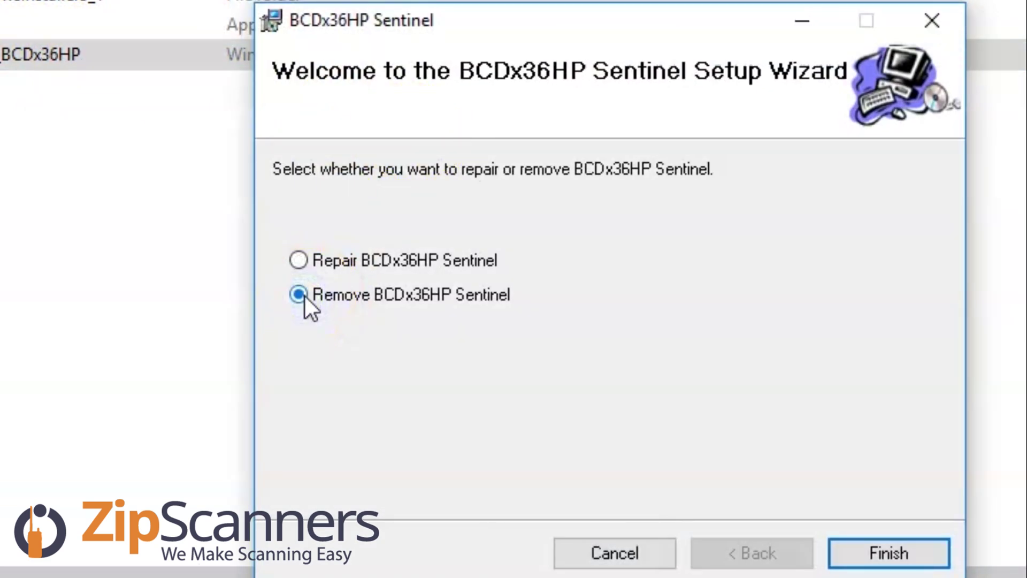
pyautogui.click(829, 554)
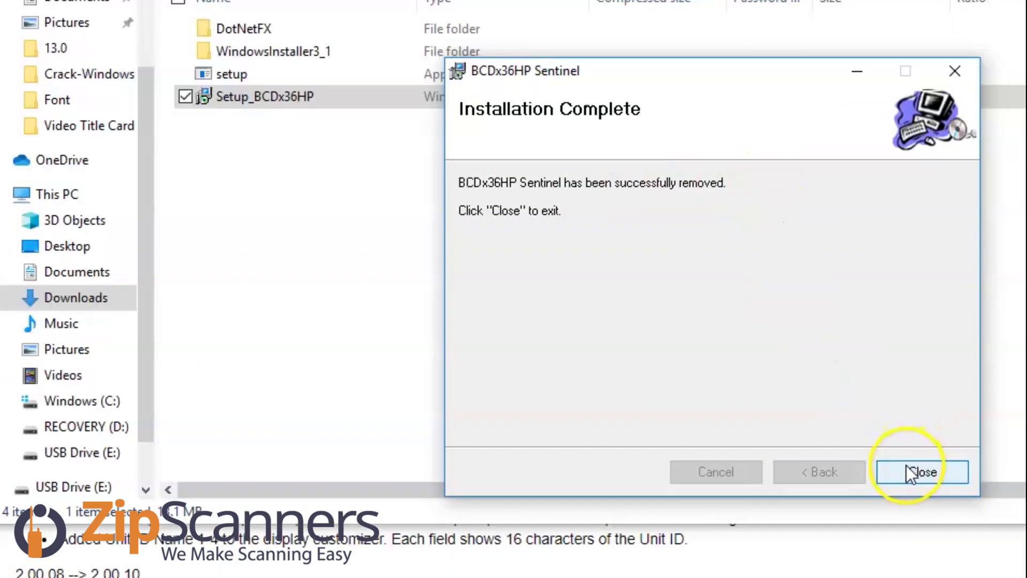
pyautogui.click(877, 551)
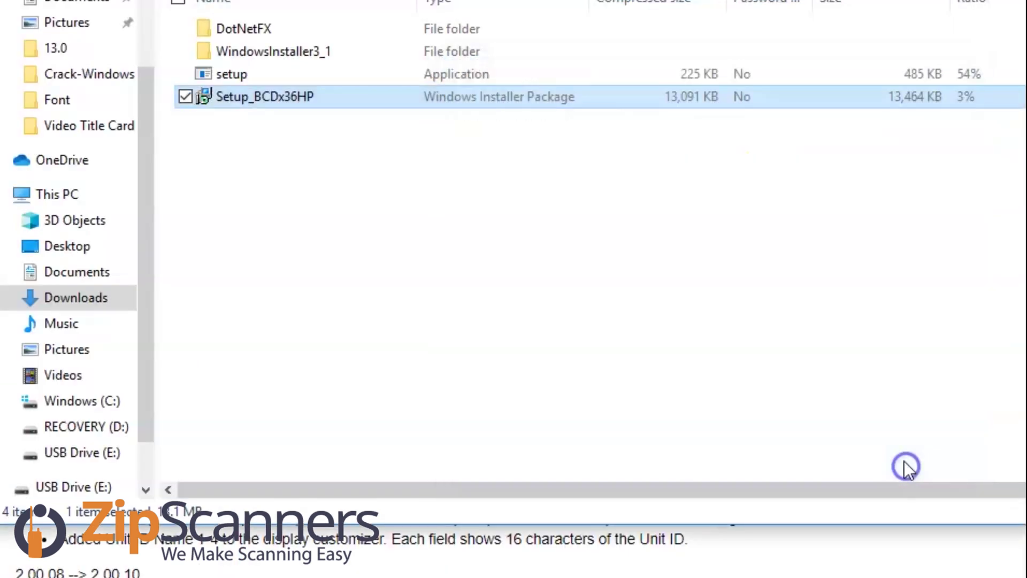
# - Run the Setup_BCDx36HP package again and agree to the license terms
pyautogui.click(291, 98)
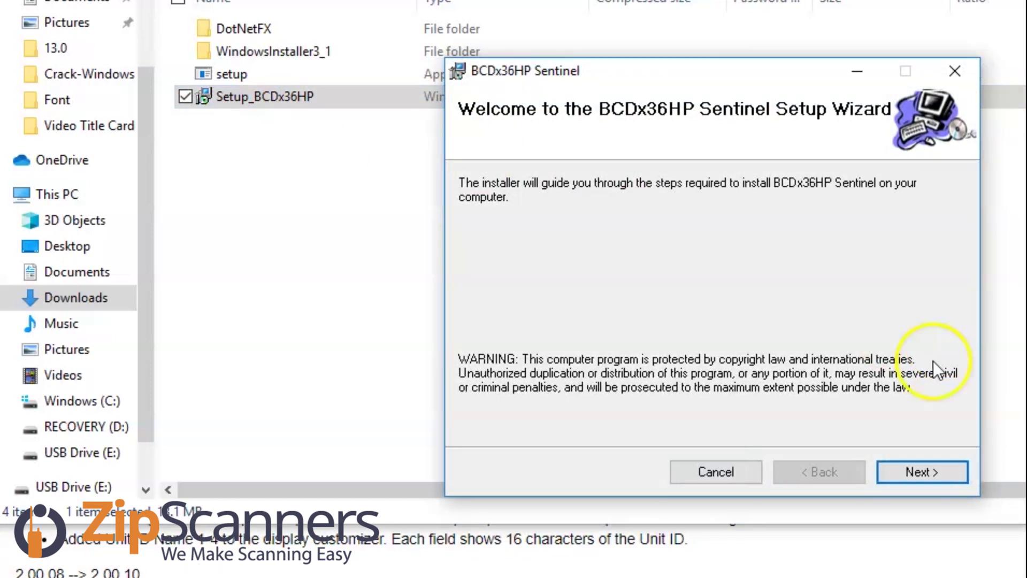
pyautogui.click(913, 474)
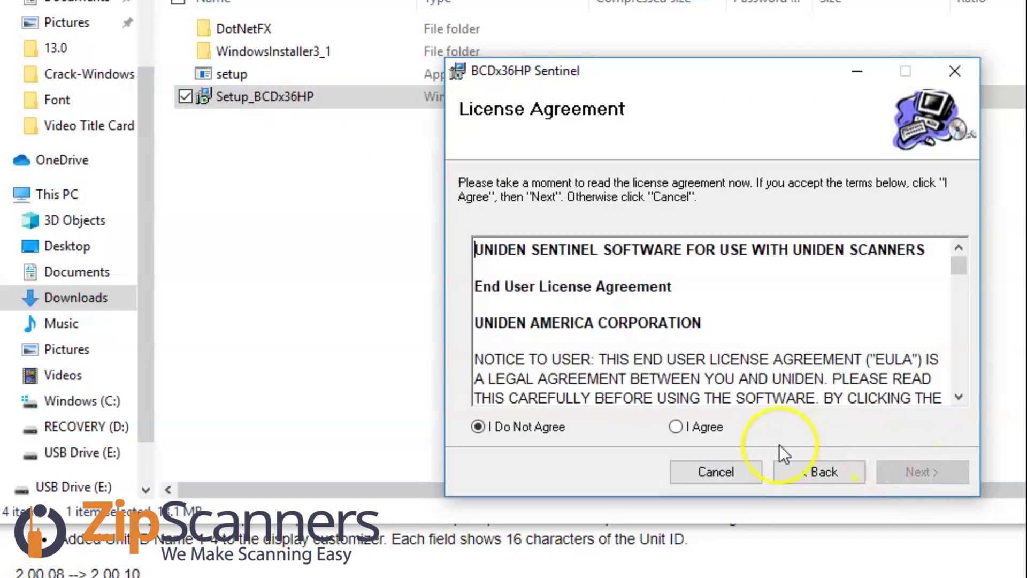
pyautogui.click(675, 426)
# - Read through the End User License Agreement, including the clause on legal venue in Tarrant County, and return to its beginning
pyautogui.scroll(-15, 836, 325)
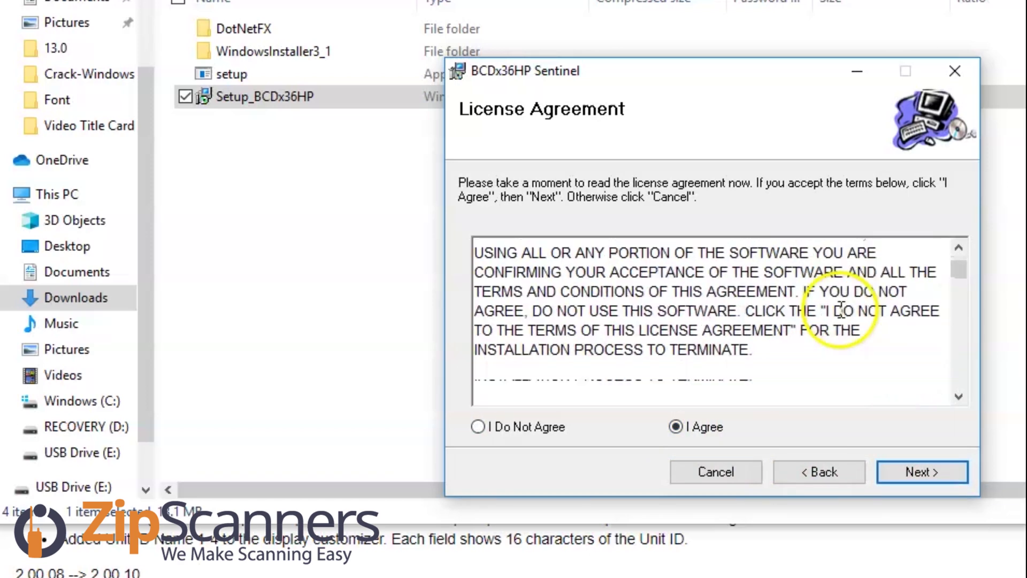
pyautogui.scroll(-8, 841, 310)
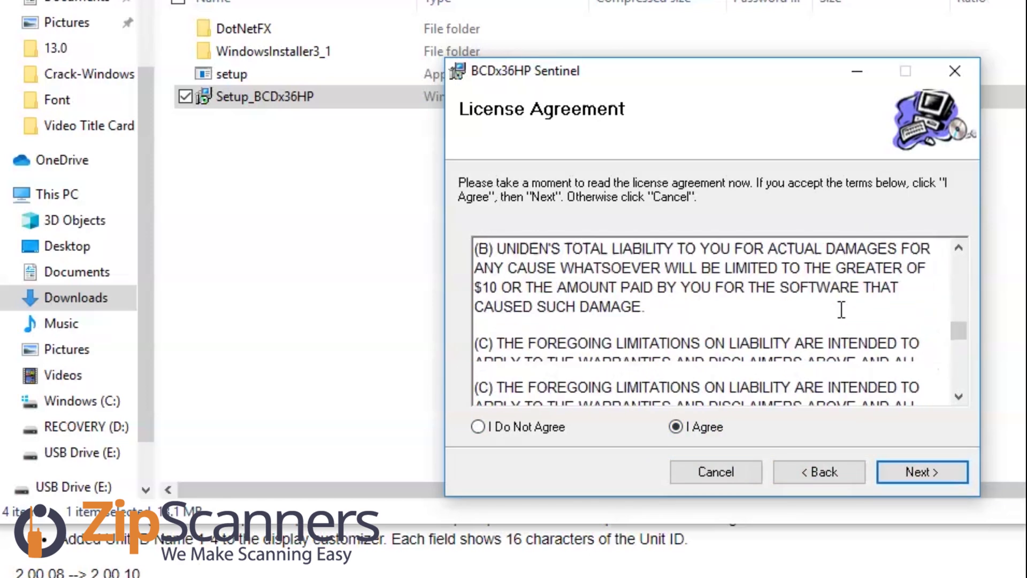
pyautogui.scroll(-5, 841, 310)
pyautogui.scroll(3, 841, 310)
pyautogui.scroll(4, 840, 310)
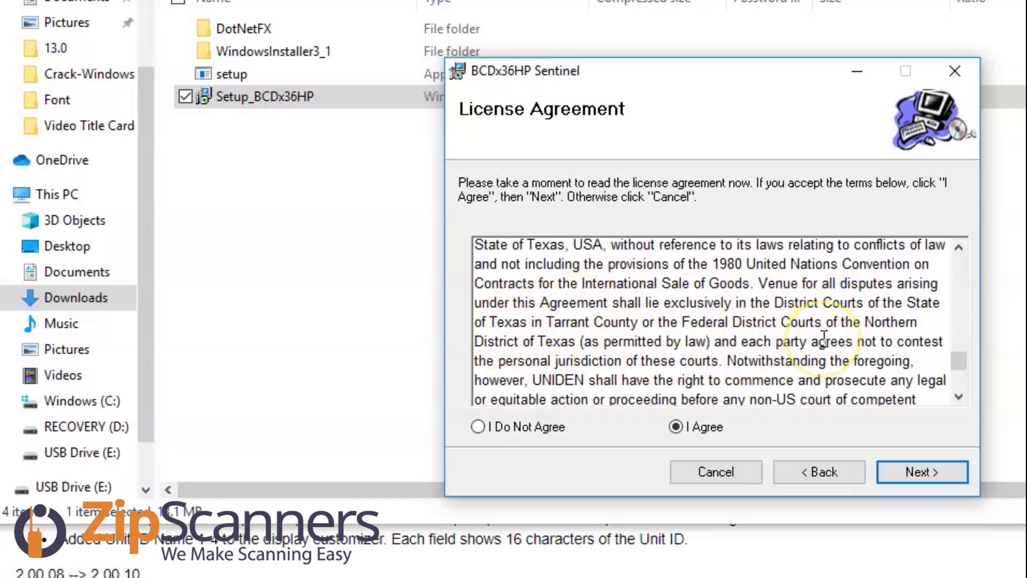
pyautogui.moveTo(546, 322); pyautogui.dragTo(637, 323)
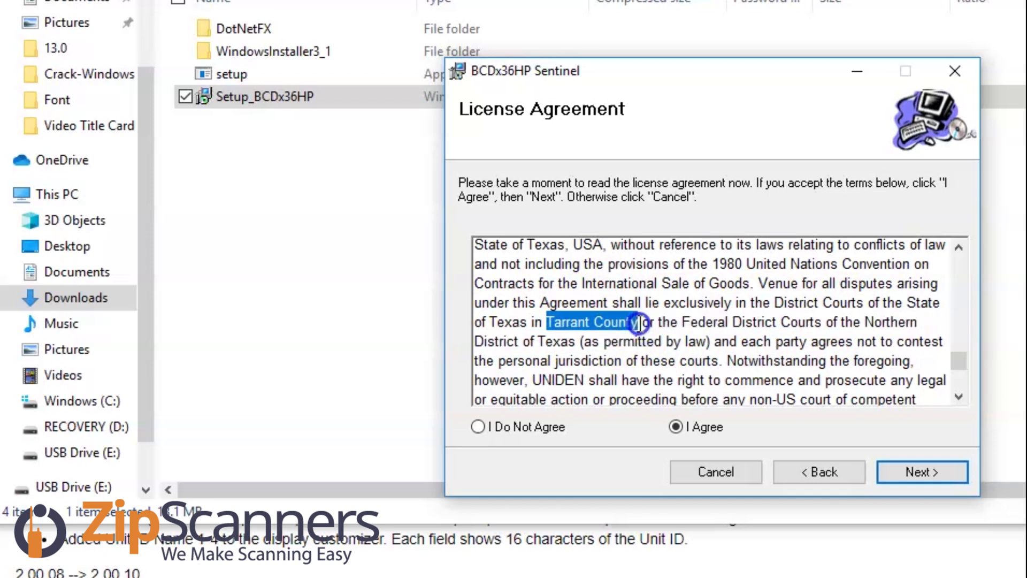
pyautogui.click(772, 282)
pyautogui.scroll(5, 771, 321)
pyautogui.scroll(10, 771, 328)
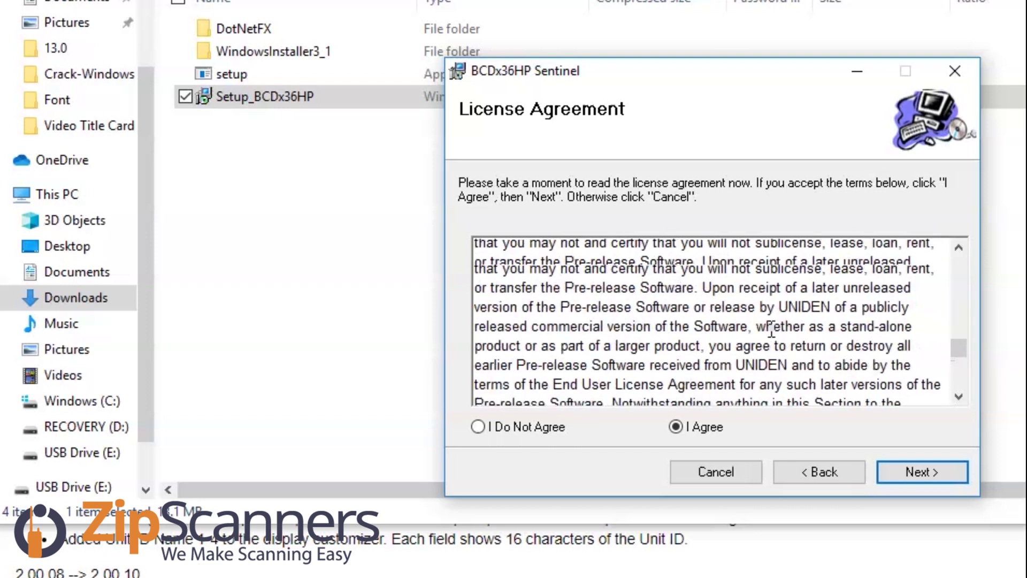
pyautogui.scroll(10, 771, 328)
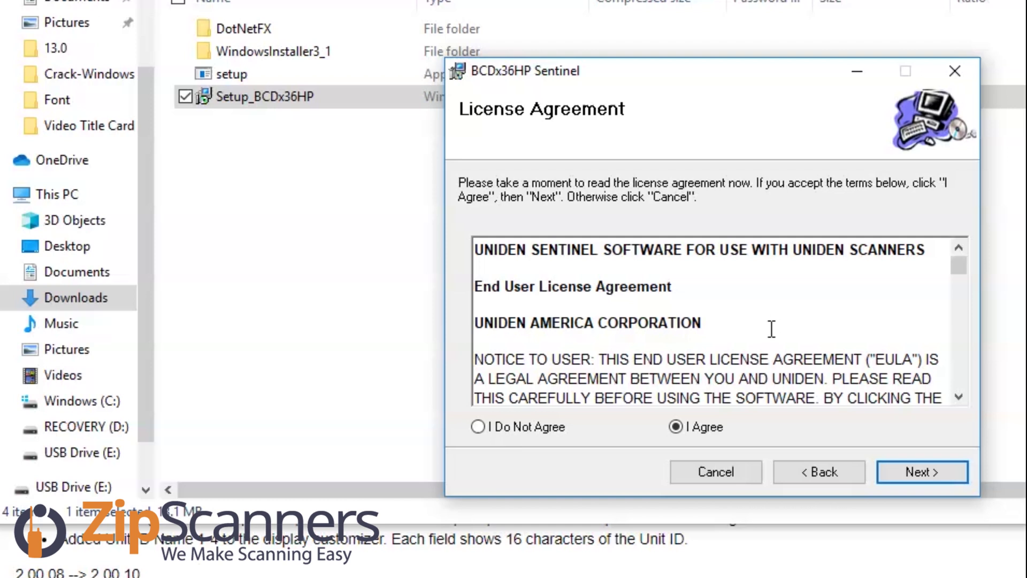
# - Install BCDx36HP Sentinel for everyone in the default Uniden program folder and close the finished wizard
pyautogui.click(906, 473)
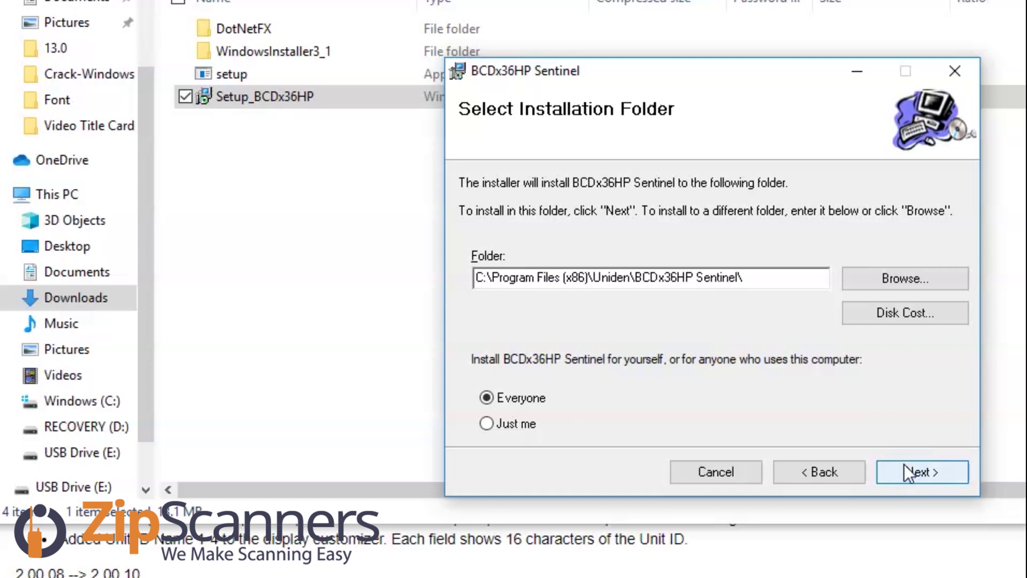
pyautogui.click(904, 473)
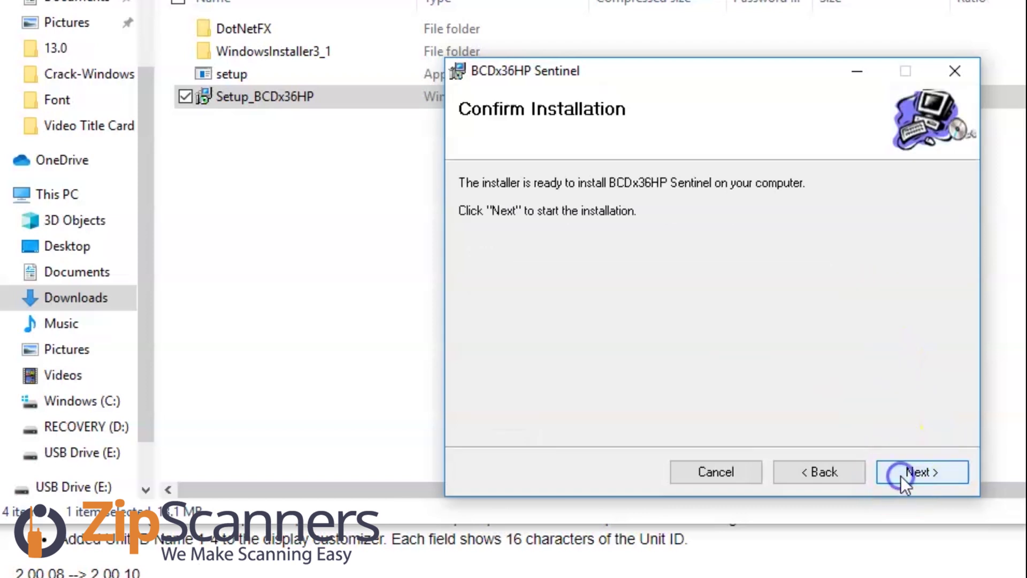
pyautogui.click(902, 473)
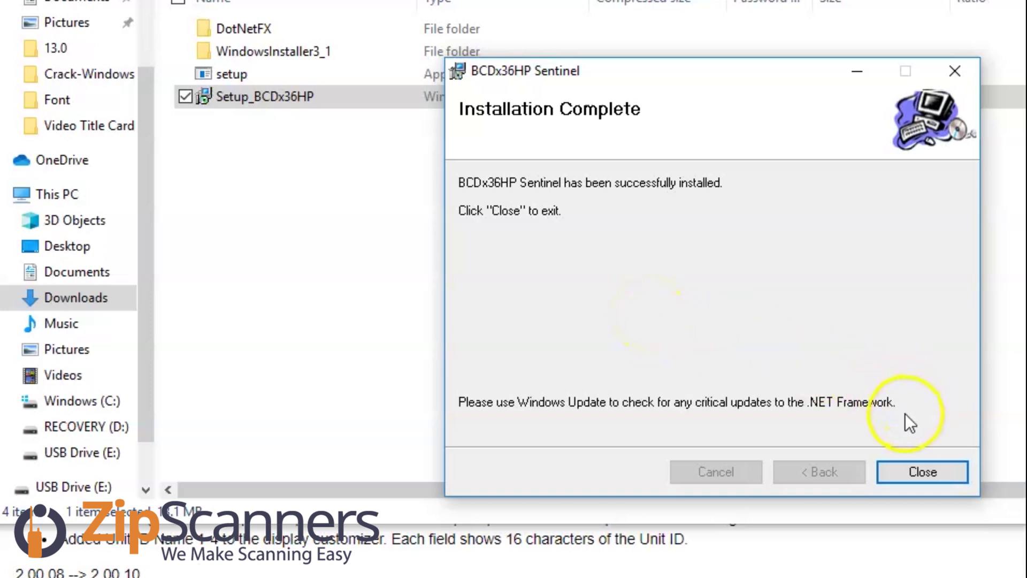
pyautogui.click(913, 469)
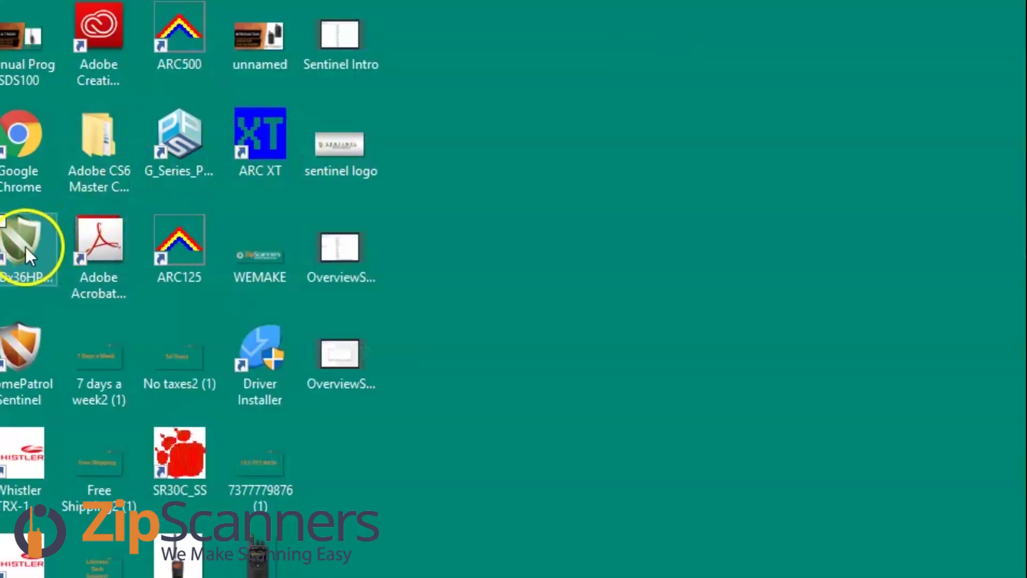
# - Move the BCDx36HP_Sentinel shortcut to an empty area of the desktop and launch Sentinel
pyautogui.doubleClick(24, 246)
pyautogui.moveTo(508, 235); pyautogui.dragTo(647, 326)
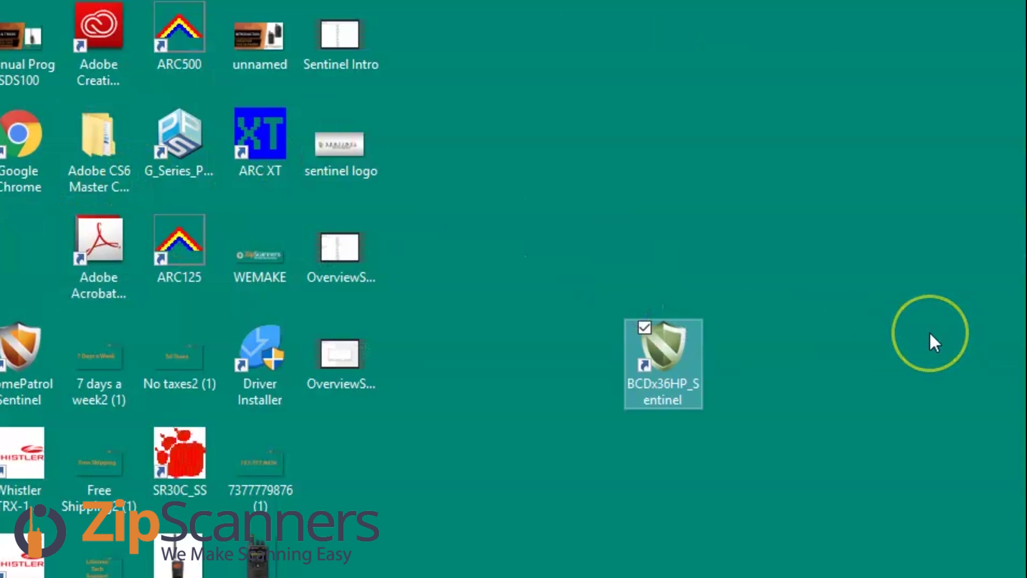
pyautogui.moveTo(669, 361); pyautogui.dragTo(681, 343)
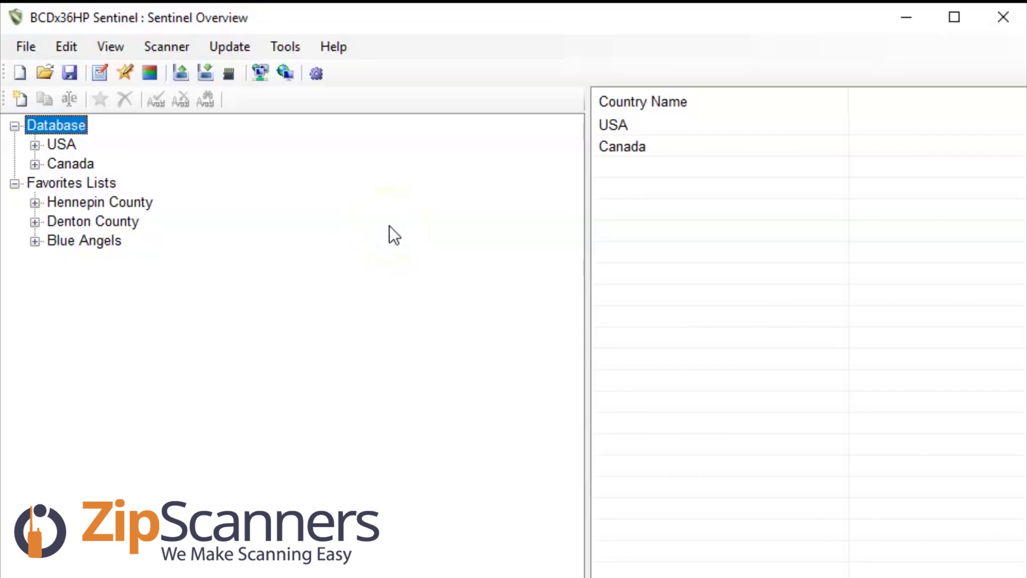
# - View the Canadian provinces and the US states listed under the Database's two countries
pyautogui.click(148, 202)
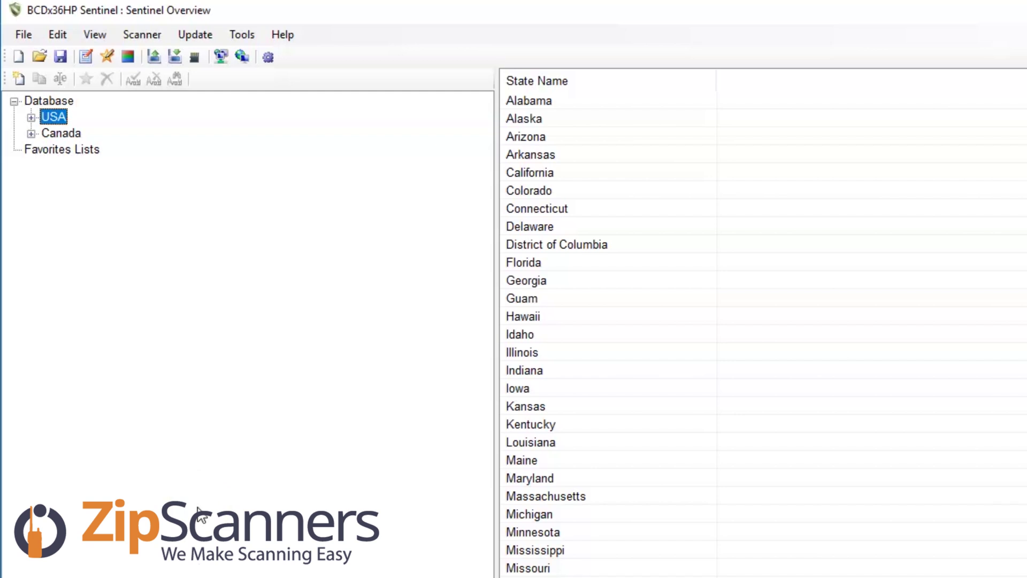
pyautogui.click(61, 134)
pyautogui.click(55, 117)
pyautogui.click(61, 133)
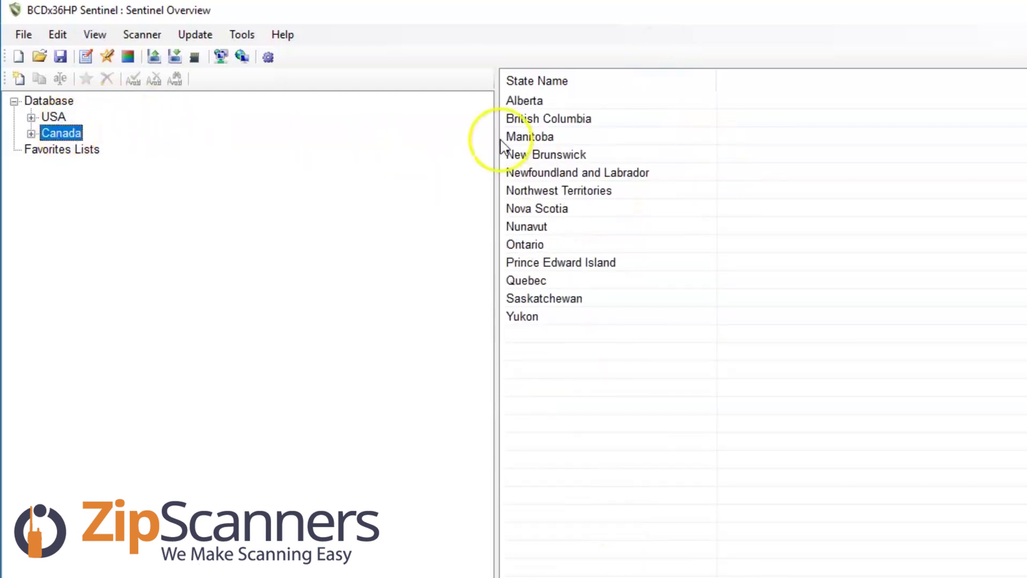
pyautogui.click(49, 116)
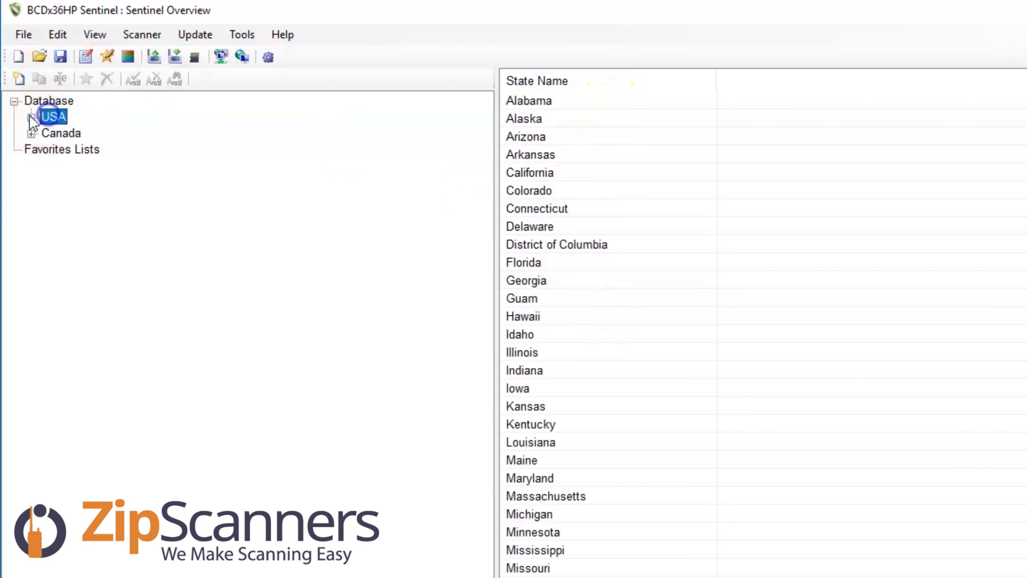
# - Expand USA in the database tree, look through its states, and return to the beginning of the list
pyautogui.click(31, 117)
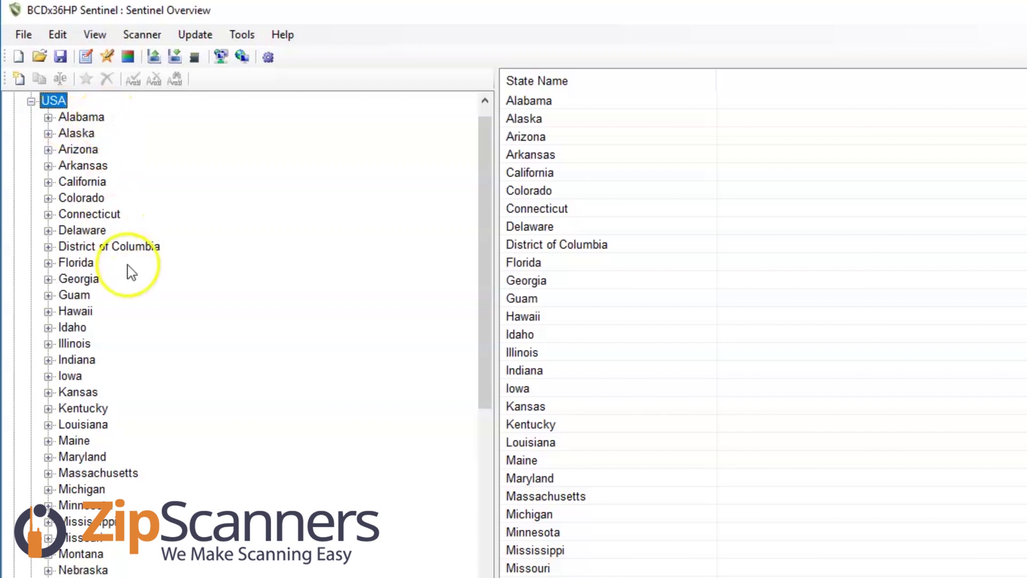
pyautogui.scroll(-6, 167, 388)
pyautogui.scroll(-1, 170, 389)
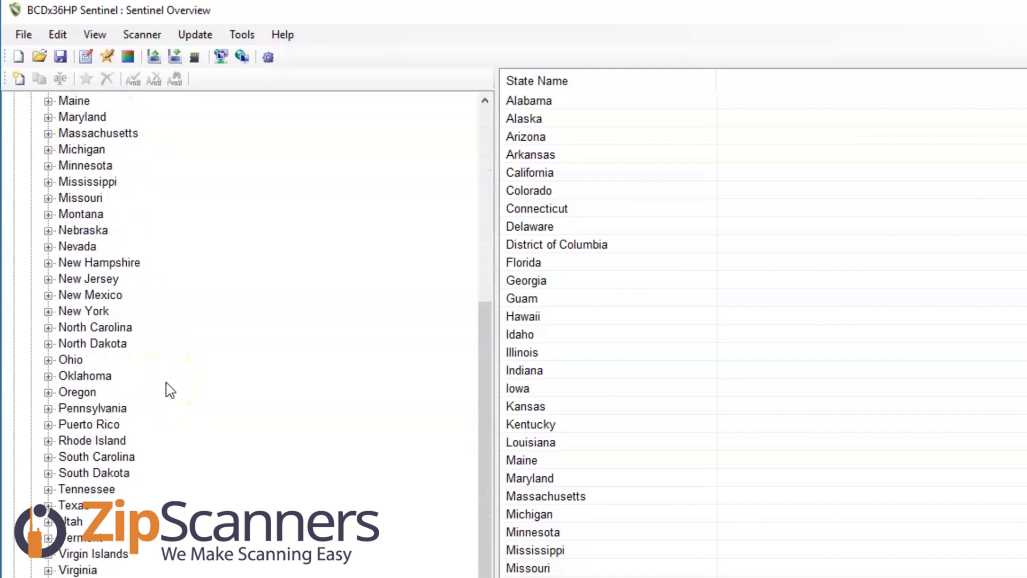
pyautogui.scroll(-1, 167, 388)
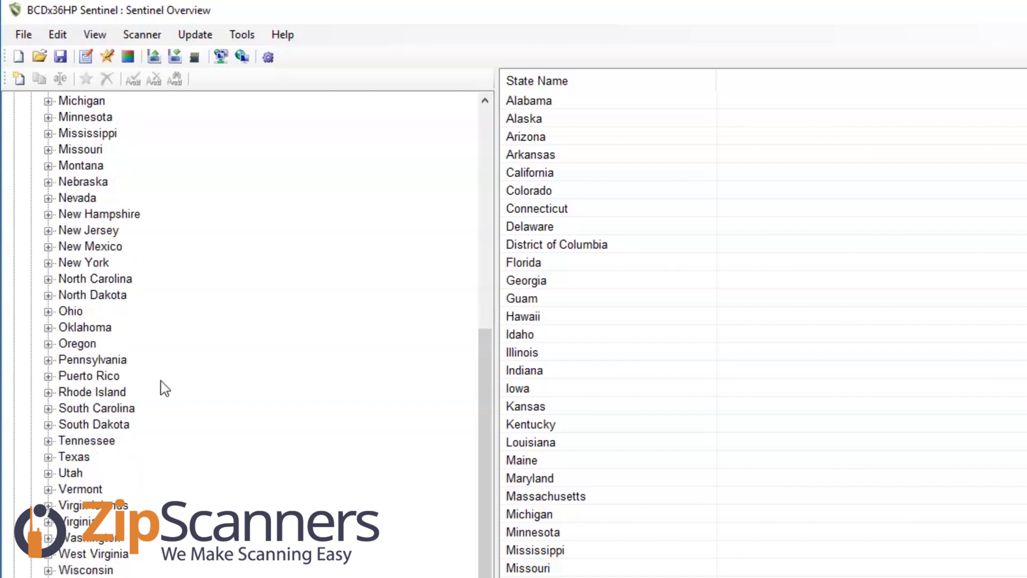
pyautogui.scroll(9, 164, 388)
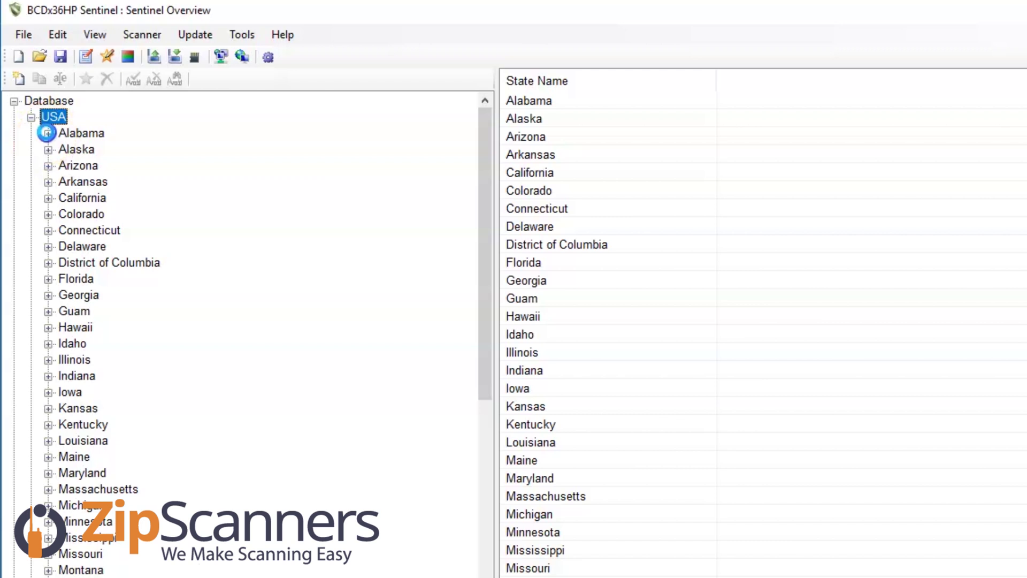
# - Expand Alabama in the database tree and look through its list of counties
pyautogui.click(48, 133)
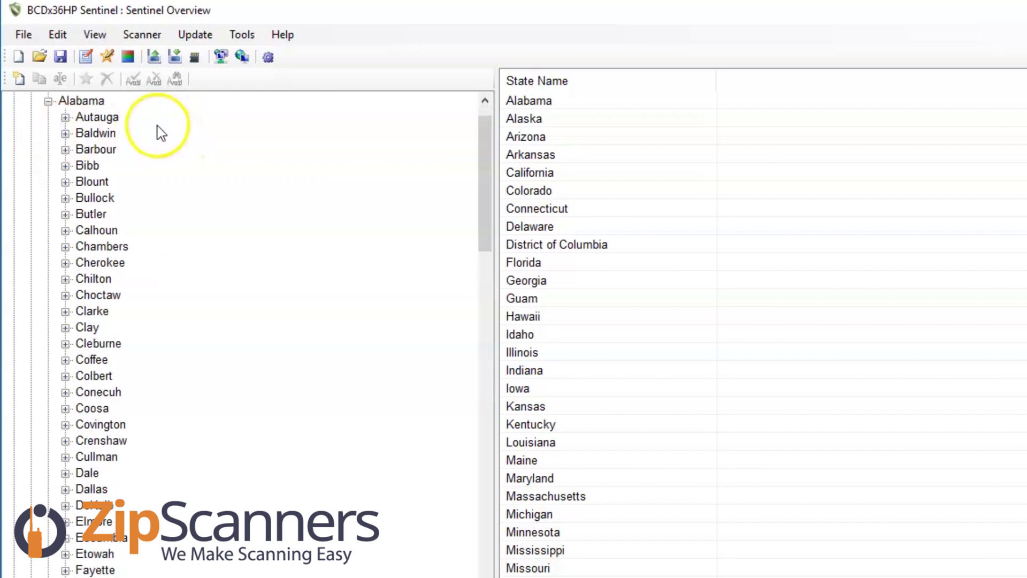
pyautogui.scroll(-14, 160, 132)
pyautogui.scroll(-1, 161, 186)
pyautogui.scroll(16, 161, 186)
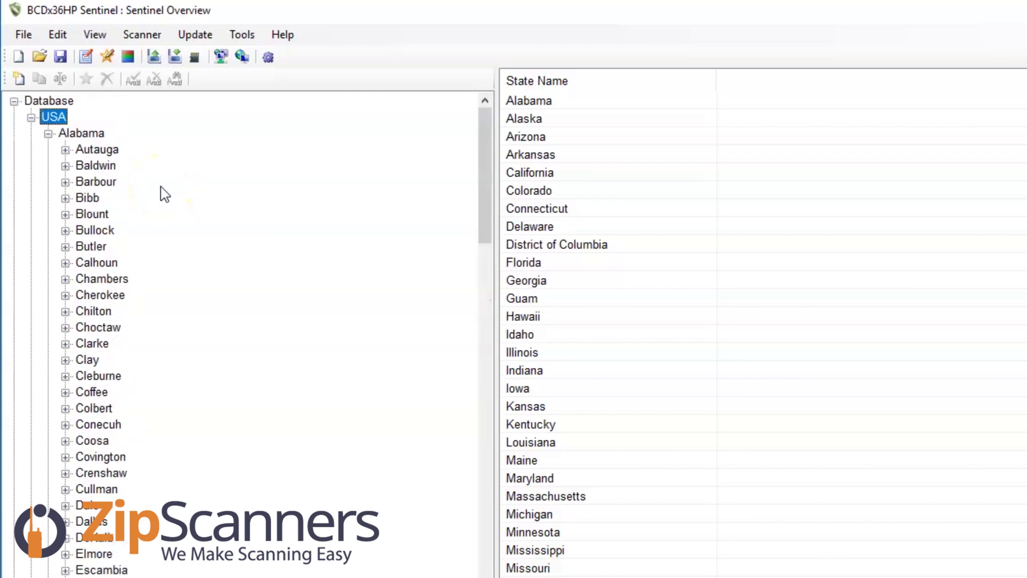
# - View the Bibb County channels in the Bibb system under Bibb's County Systems, and collapse County Systems
pyautogui.click(65, 198)
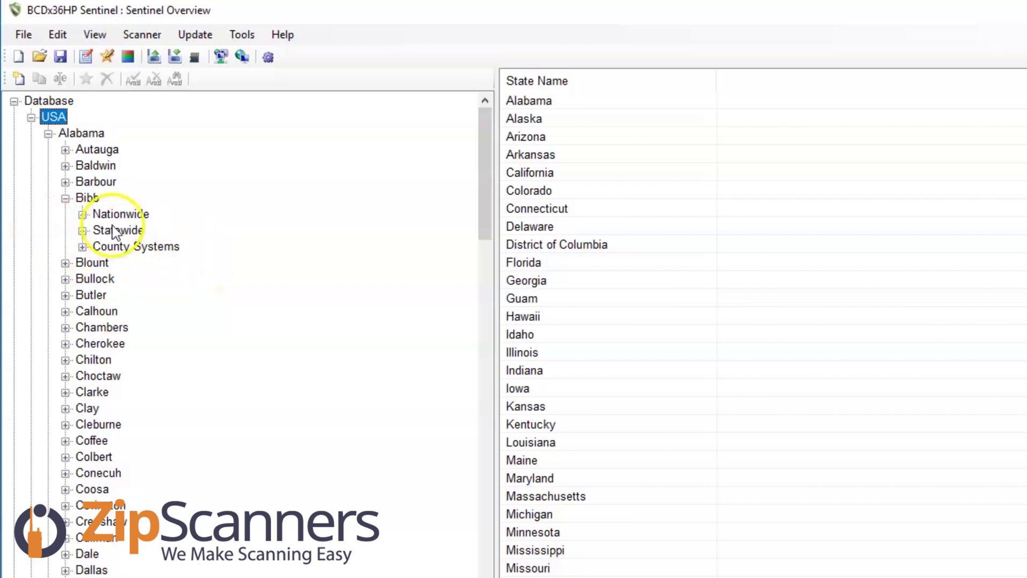
pyautogui.click(83, 246)
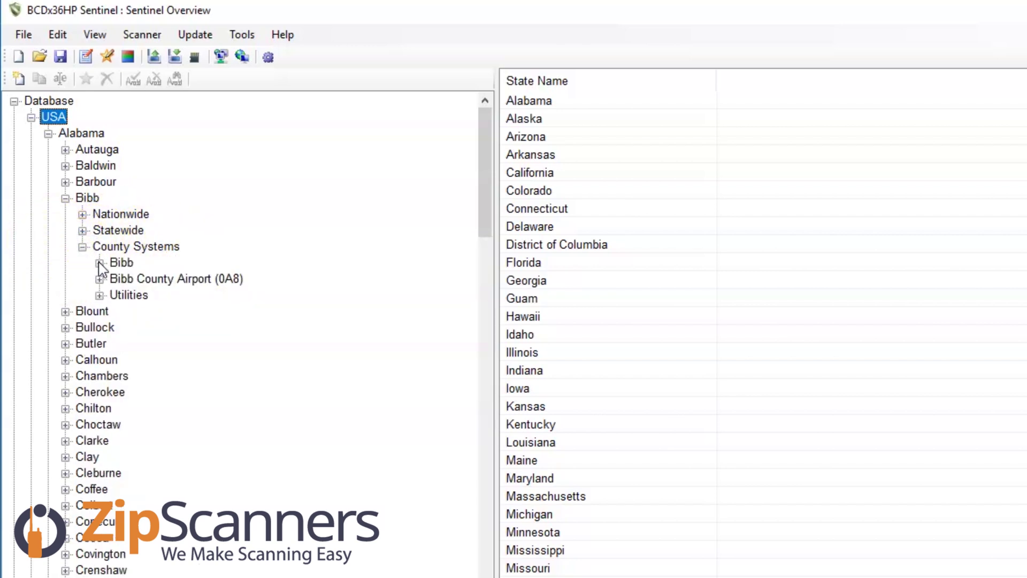
pyautogui.click(99, 263)
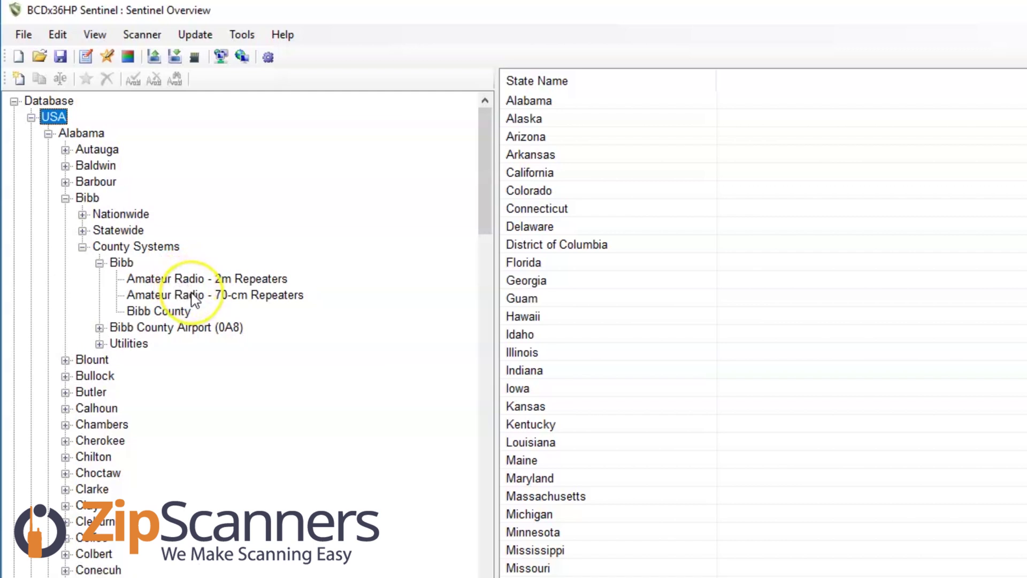
pyautogui.click(180, 310)
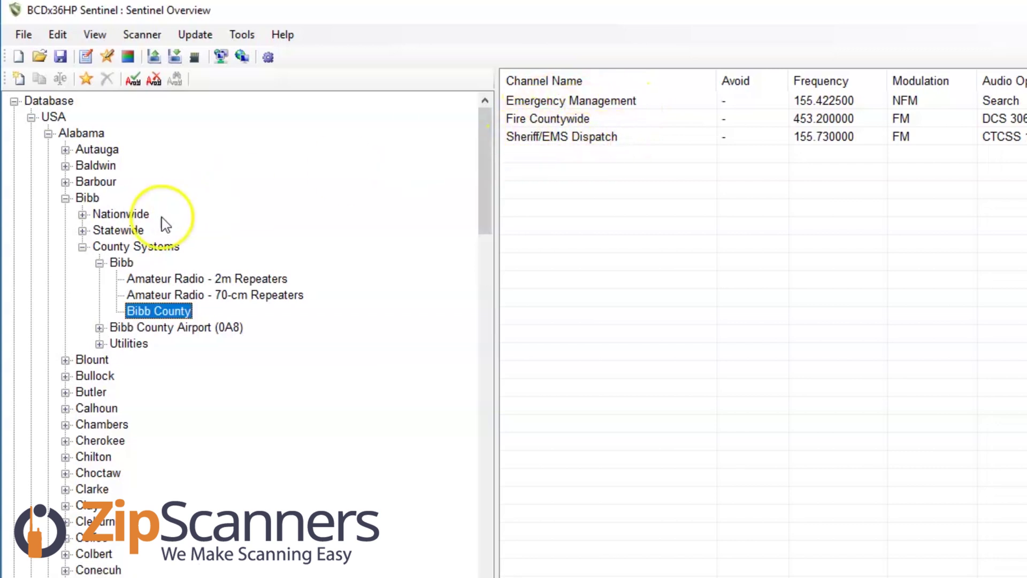
pyautogui.click(99, 262)
pyautogui.click(82, 247)
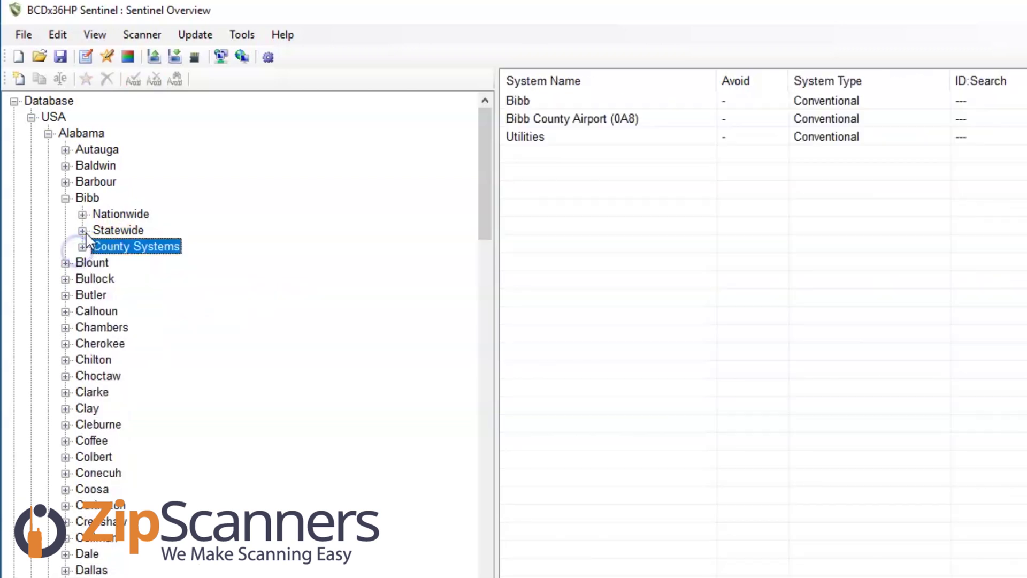
# - Expand Bibb's Statewide systems and look through the entries of the Alabama First Responder Network
pyautogui.click(83, 230)
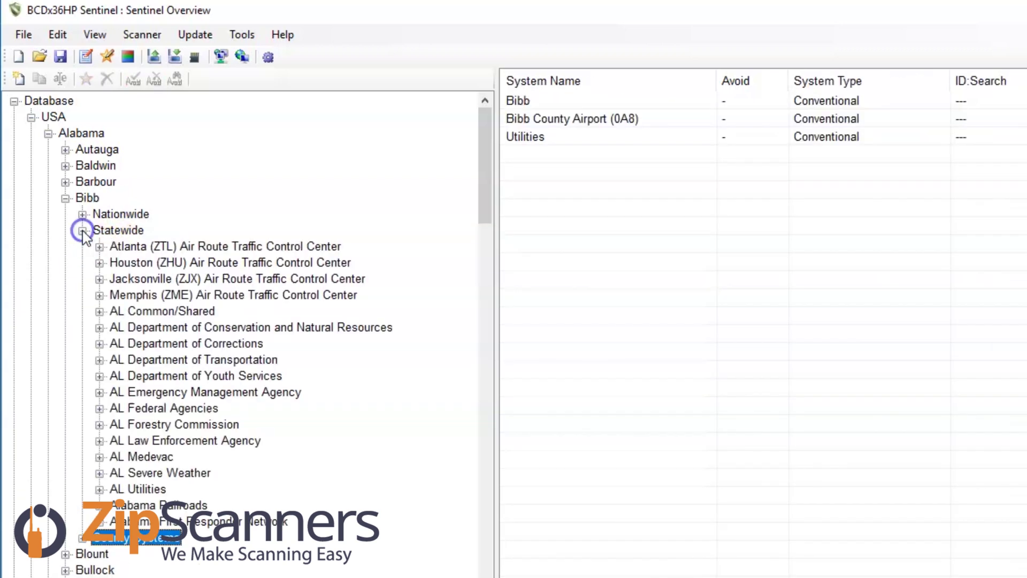
pyautogui.click(101, 518)
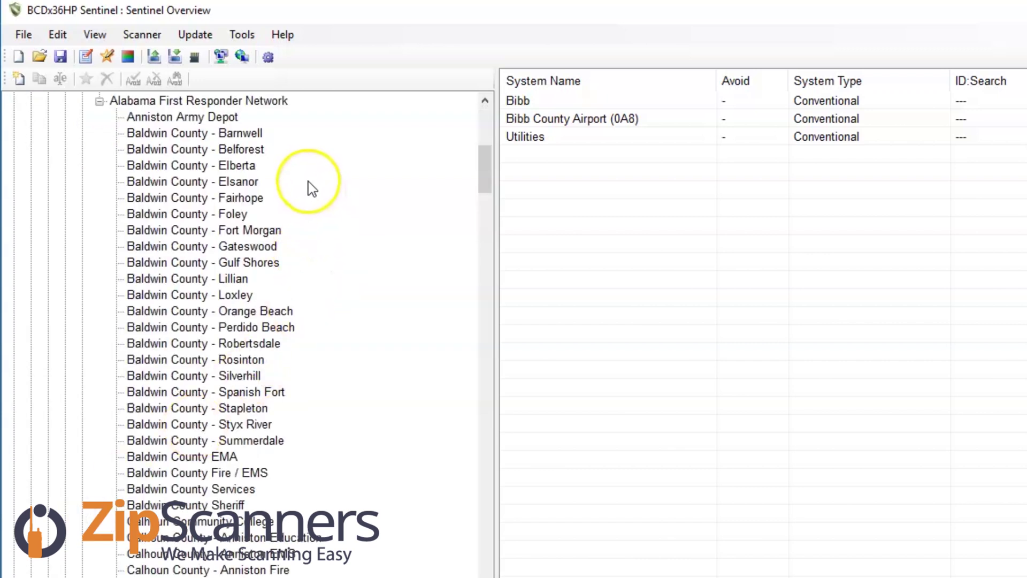
pyautogui.scroll(-15, 307, 183)
pyautogui.scroll(-20, 324, 270)
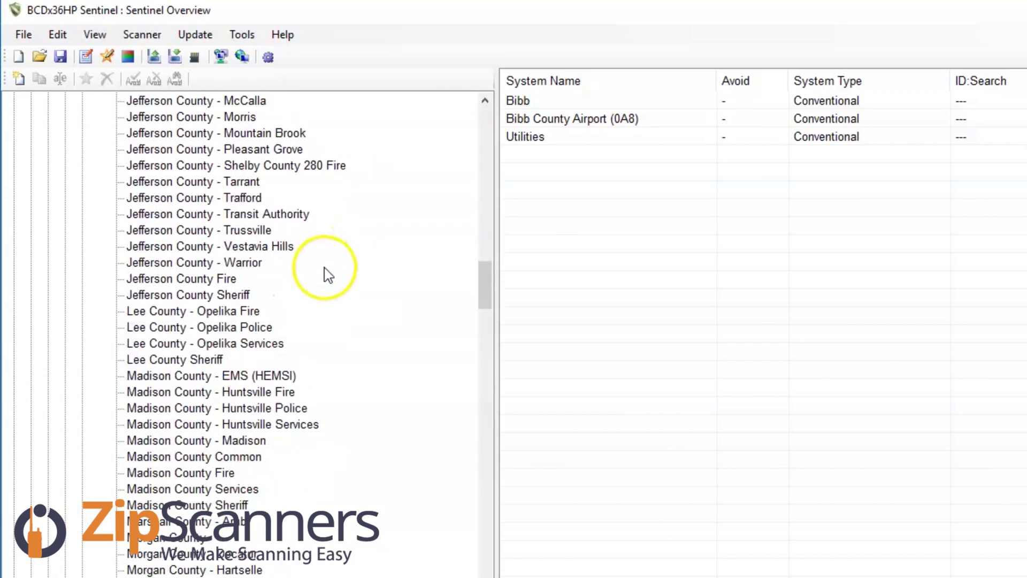
pyautogui.scroll(-5, 330, 282)
pyautogui.scroll(20, 330, 283)
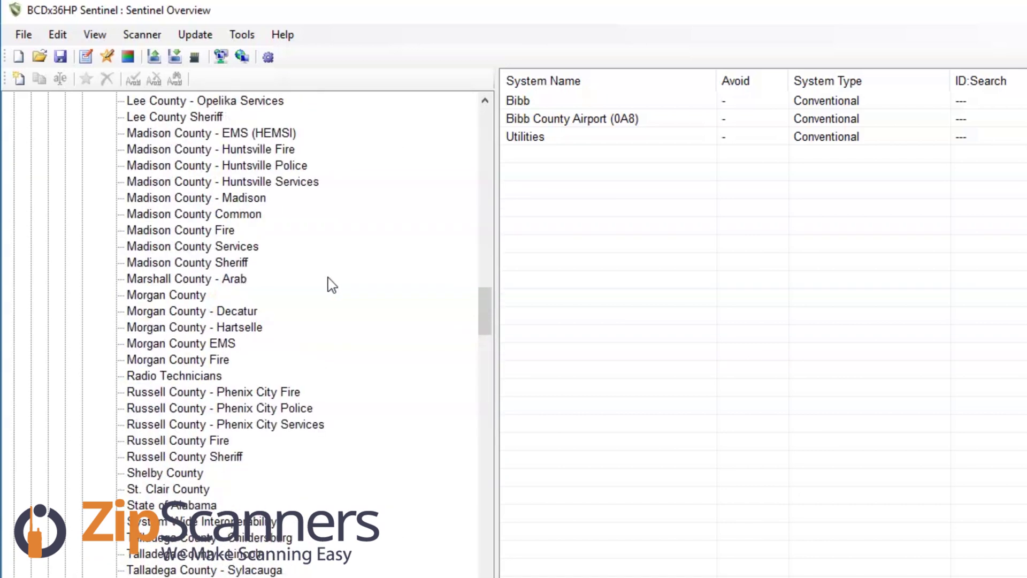
pyautogui.scroll(20, 329, 278)
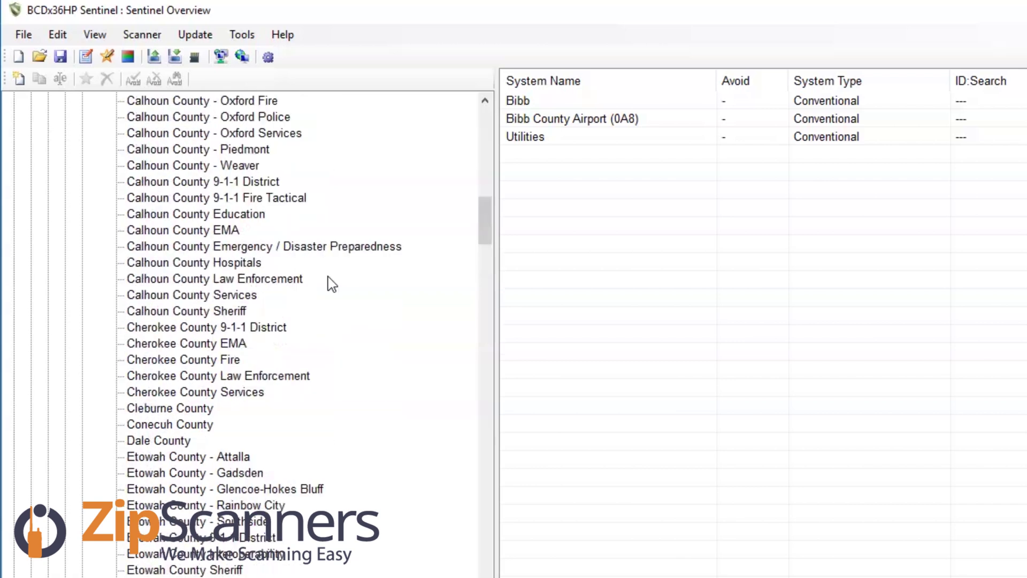
pyautogui.scroll(20, 330, 284)
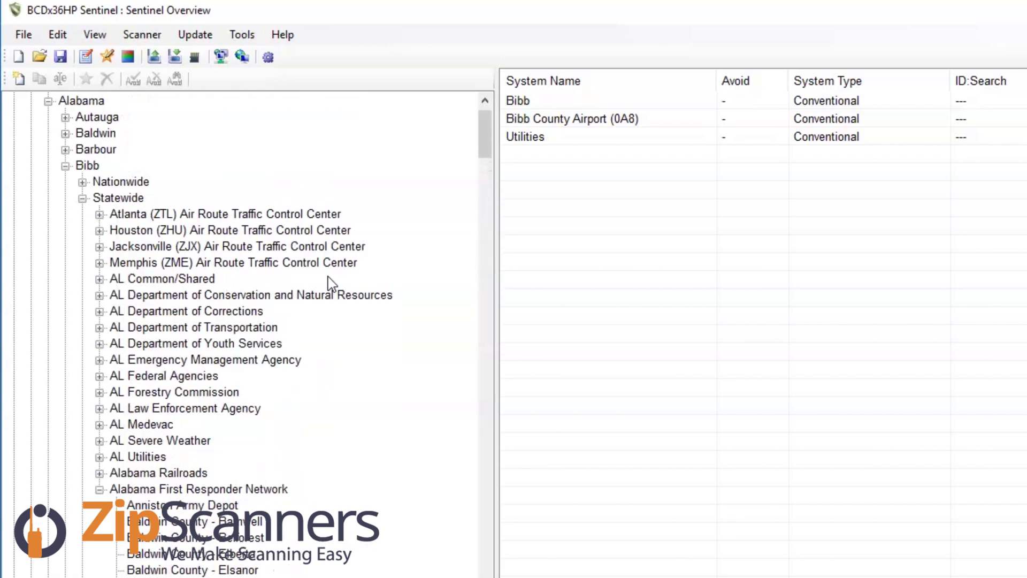
pyautogui.scroll(3, 332, 283)
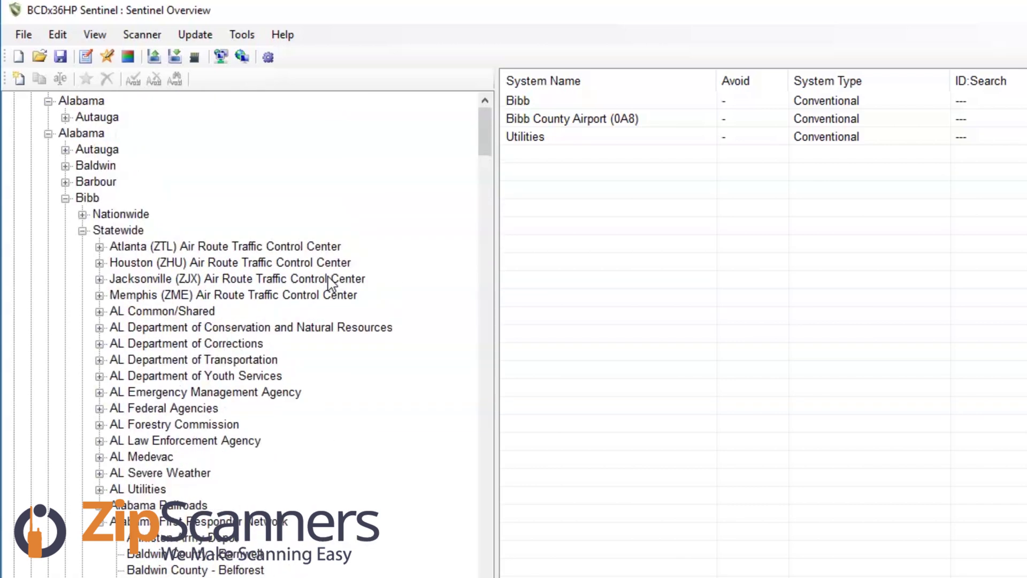
# - Collapse the Alabama First Responder Network, Statewide, Bibb and Alabama branches
pyautogui.doubleClick(105, 535)
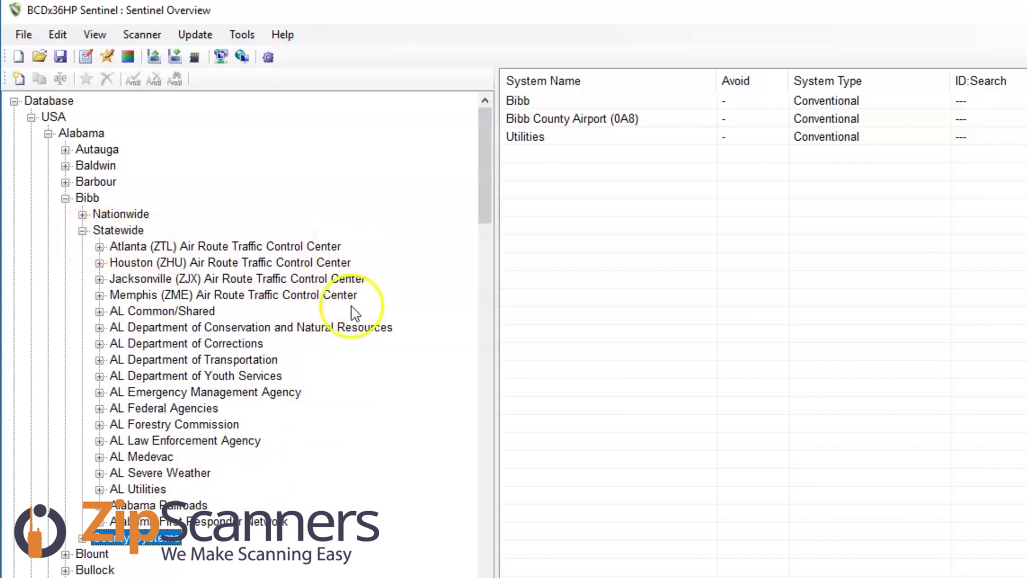
pyautogui.click(83, 231)
pyautogui.click(65, 198)
pyautogui.click(48, 133)
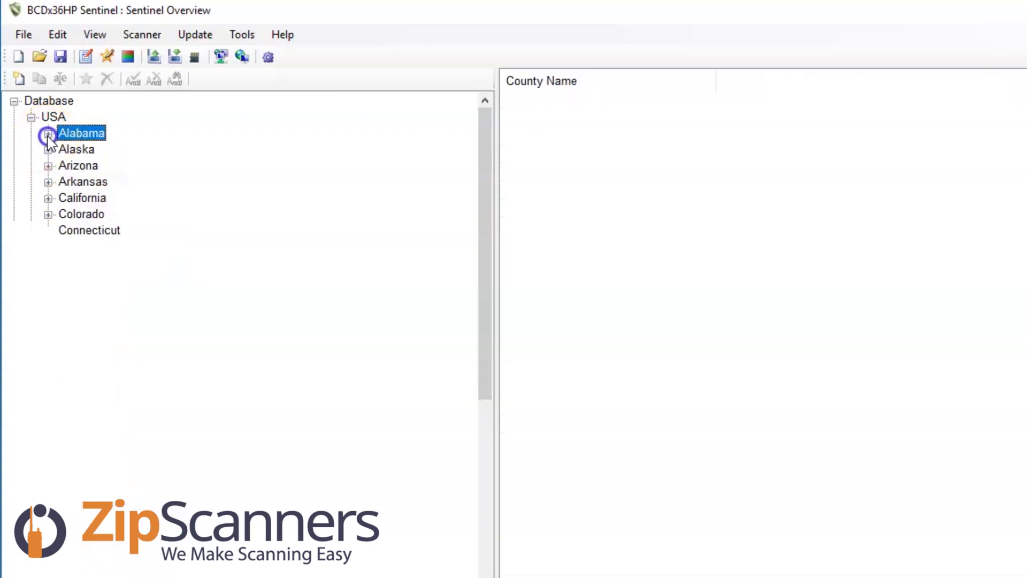
# - View the Statewide systems for Graham county in Arizona, and collapse the Statewide branch
pyautogui.click(48, 166)
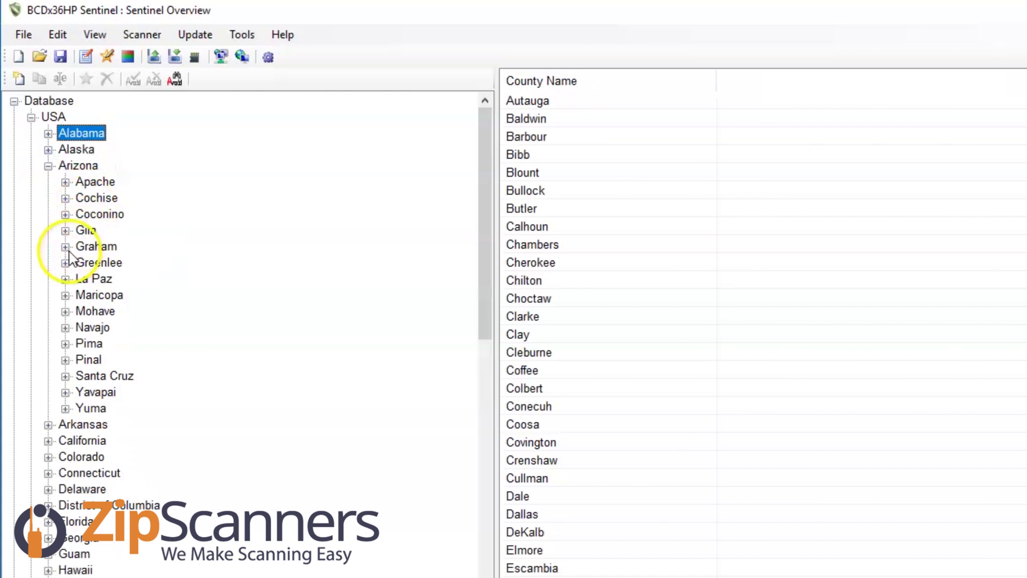
pyautogui.click(65, 246)
pyautogui.click(82, 278)
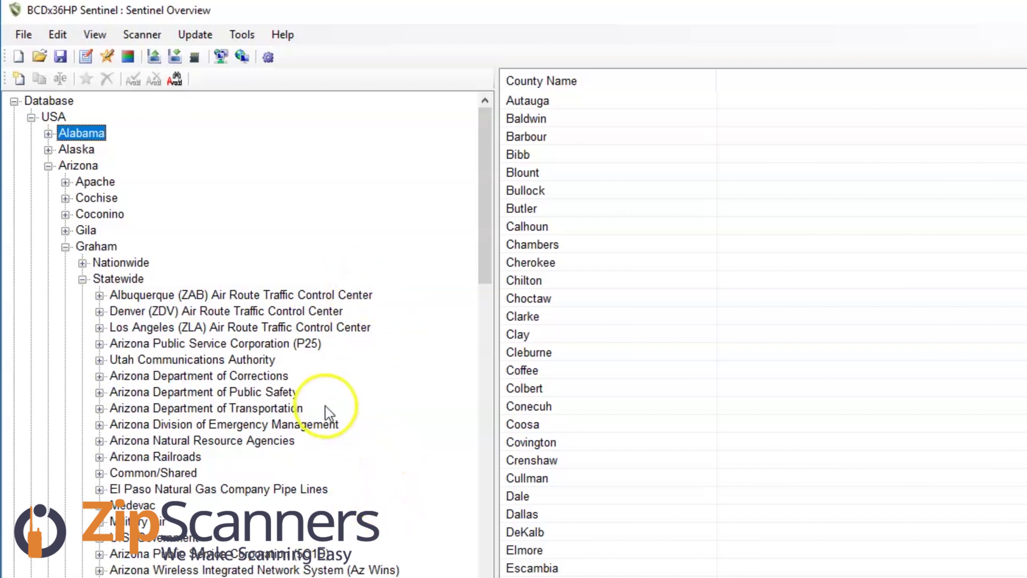
pyautogui.click(82, 278)
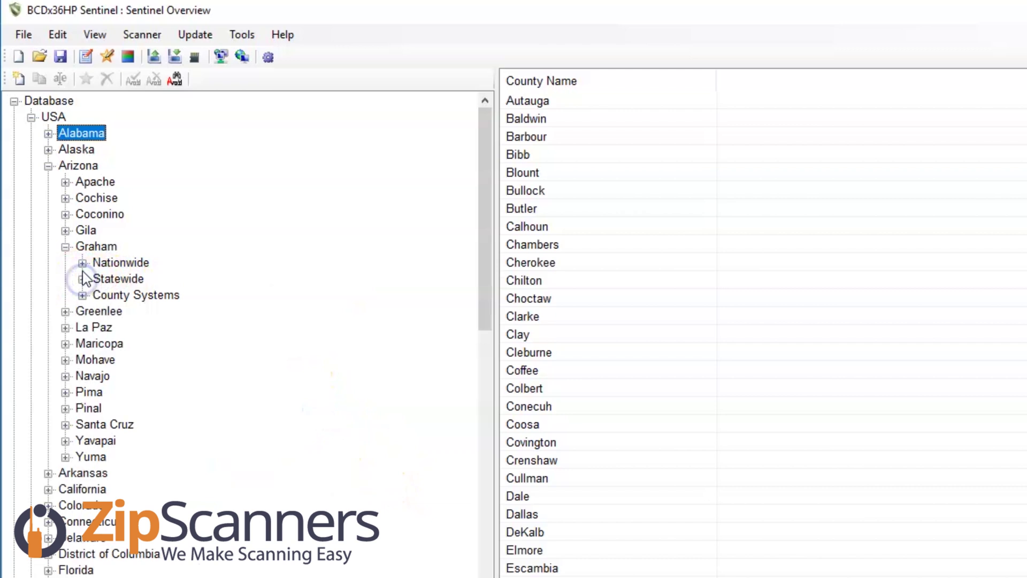
# - Look through Graham's Nationwide systems, and collapse the tree back to the USA level
pyautogui.click(83, 263)
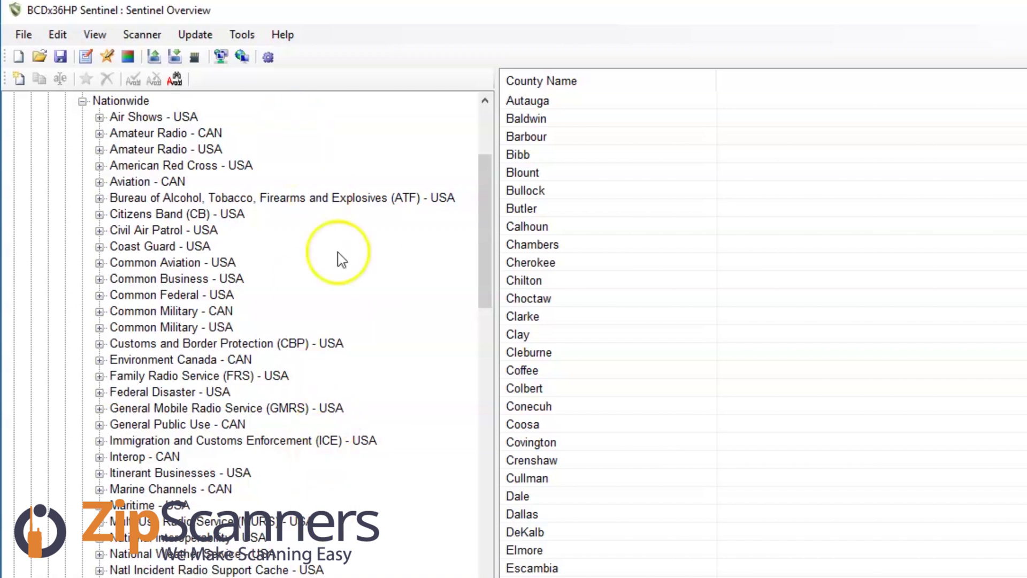
pyautogui.scroll(-3, 332, 342)
pyautogui.scroll(6, 330, 416)
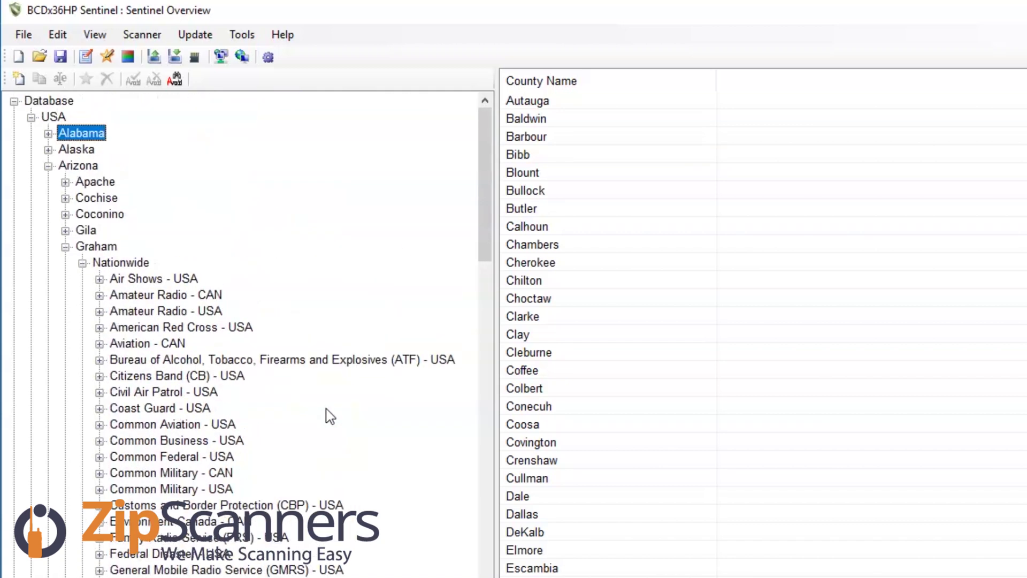
pyautogui.click(83, 262)
pyautogui.click(65, 246)
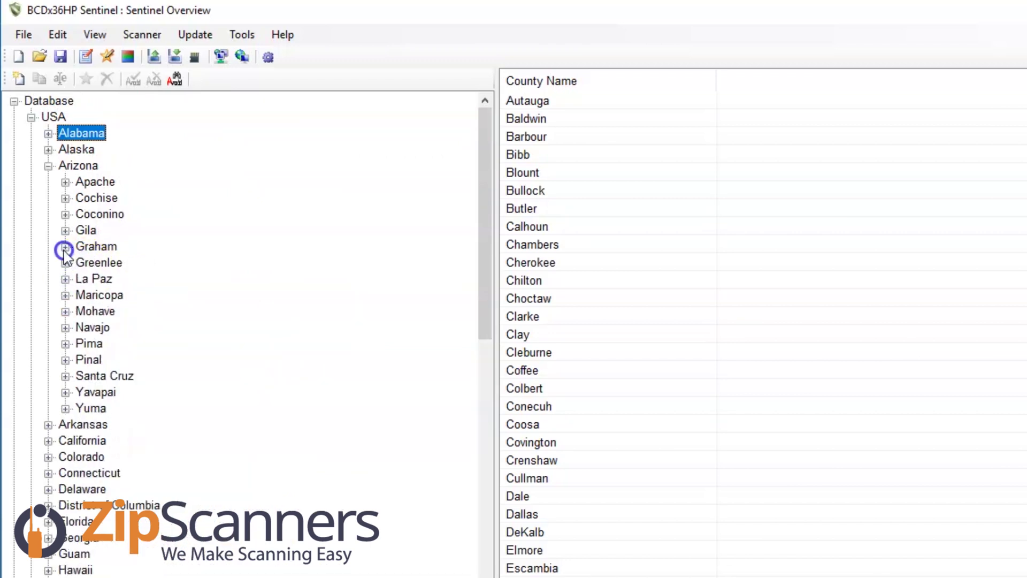
pyautogui.click(48, 166)
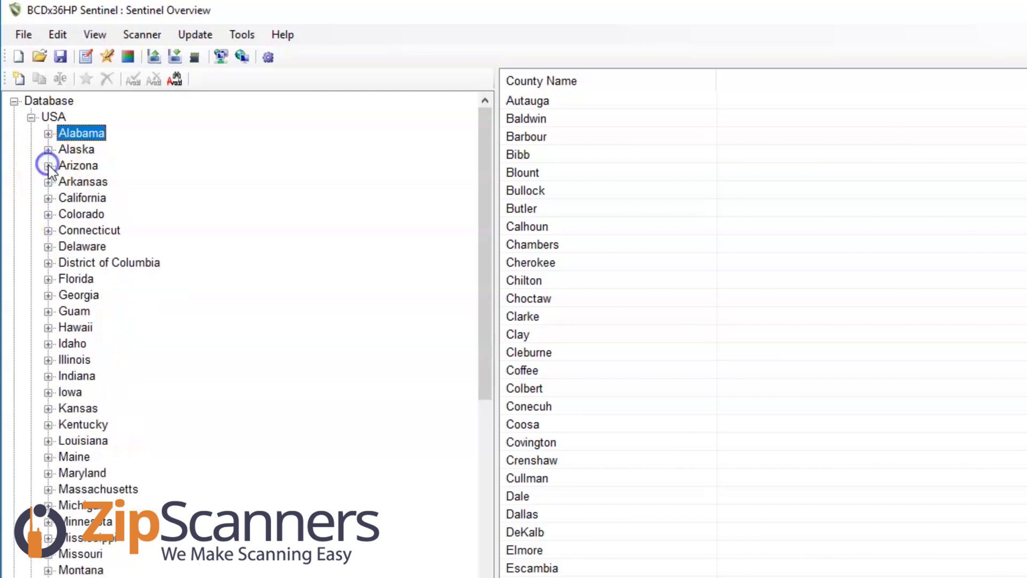
pyautogui.click(31, 117)
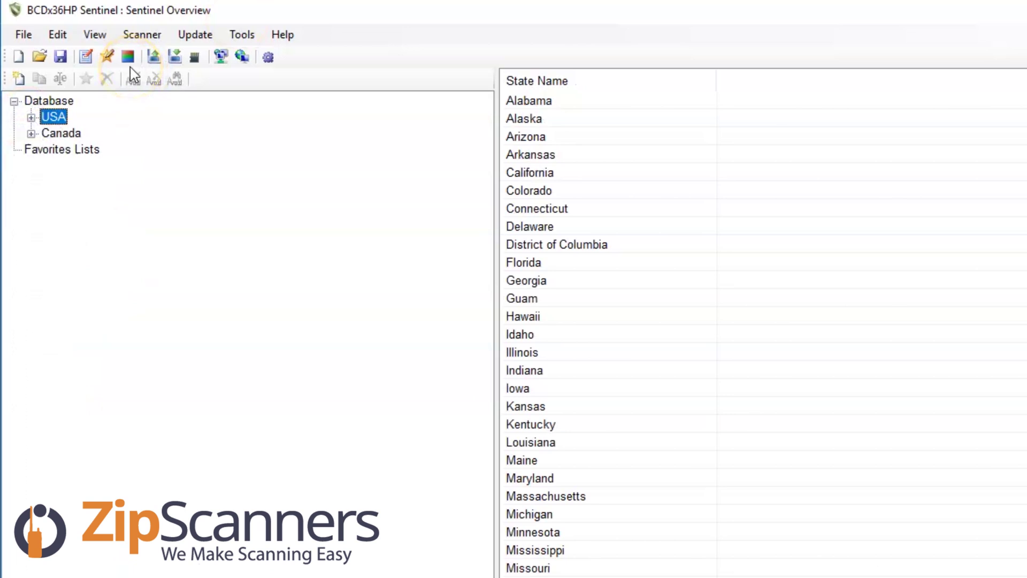
# - Start an hpe file import into a new favorites list named Hennepin County
pyautogui.click(20, 35)
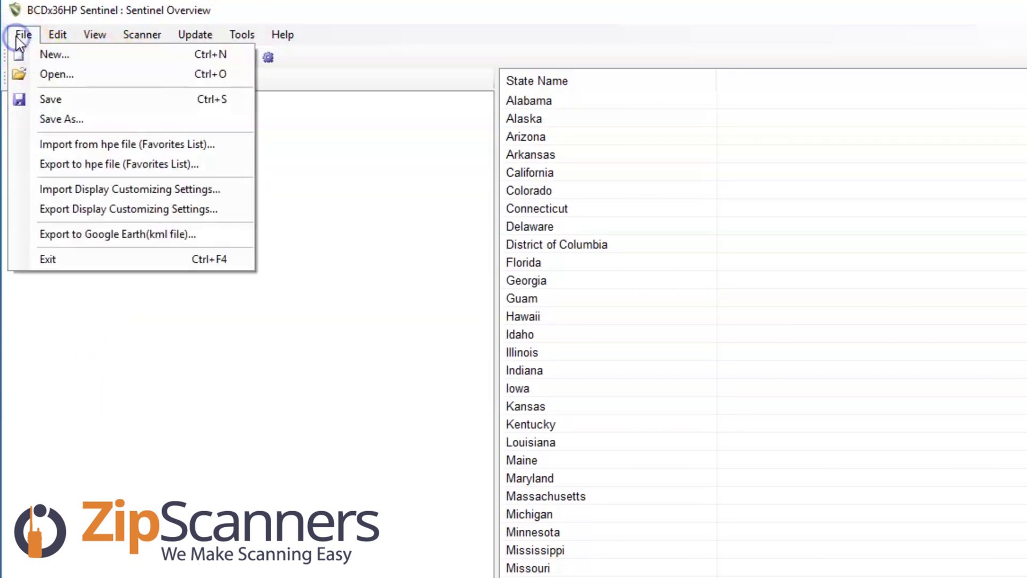
pyautogui.click(117, 144)
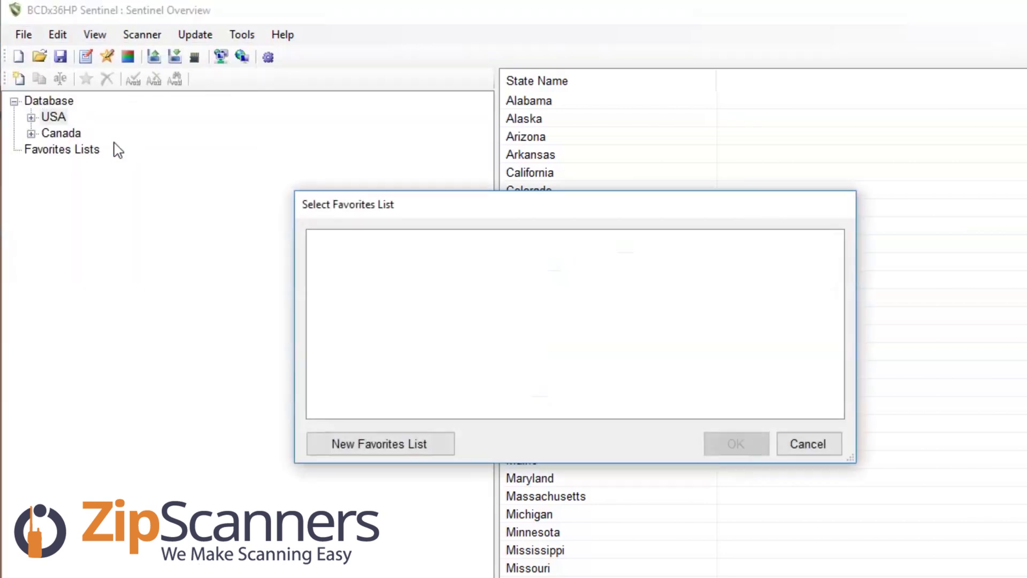
pyautogui.press('Tab')
pyautogui.press('Return')
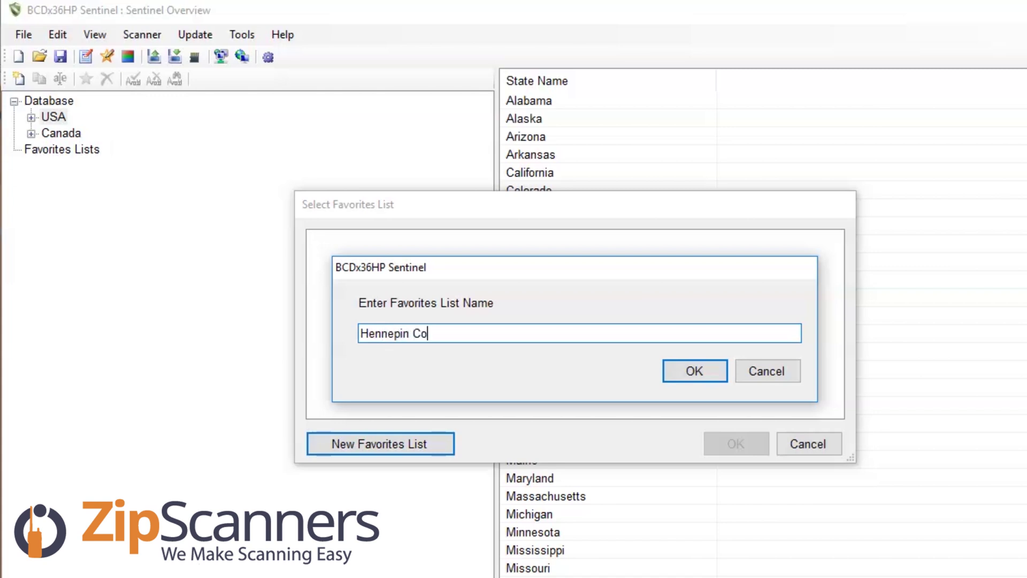
pyautogui.write('Hennepin County')
pyautogui.press('Return')
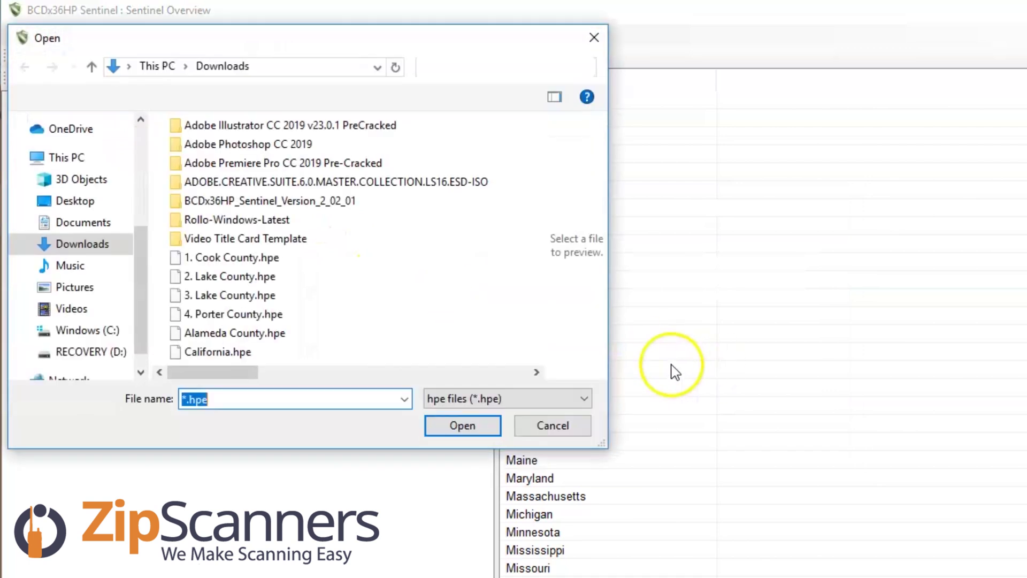
# - Import Minnesota.hpe from the Downloads folder and dismiss the completion message
pyautogui.write('hennepin')
pyautogui.click(406, 220)
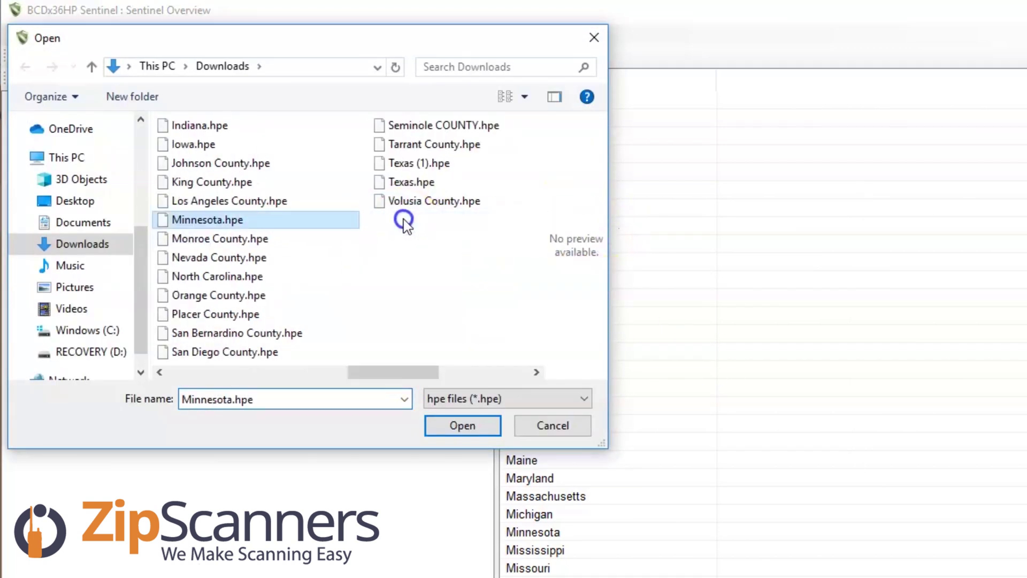
pyautogui.click(461, 426)
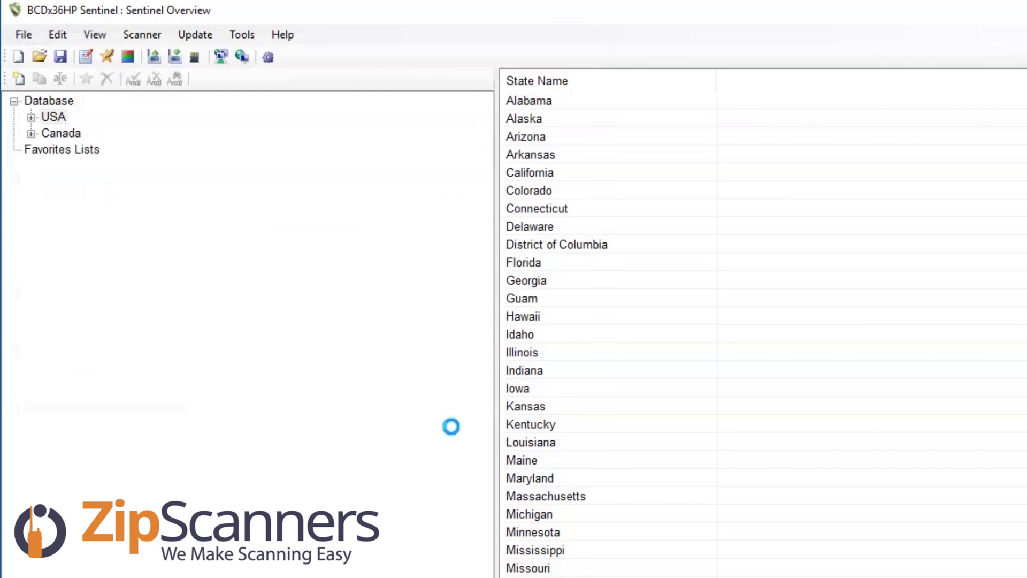
pyautogui.click(662, 395)
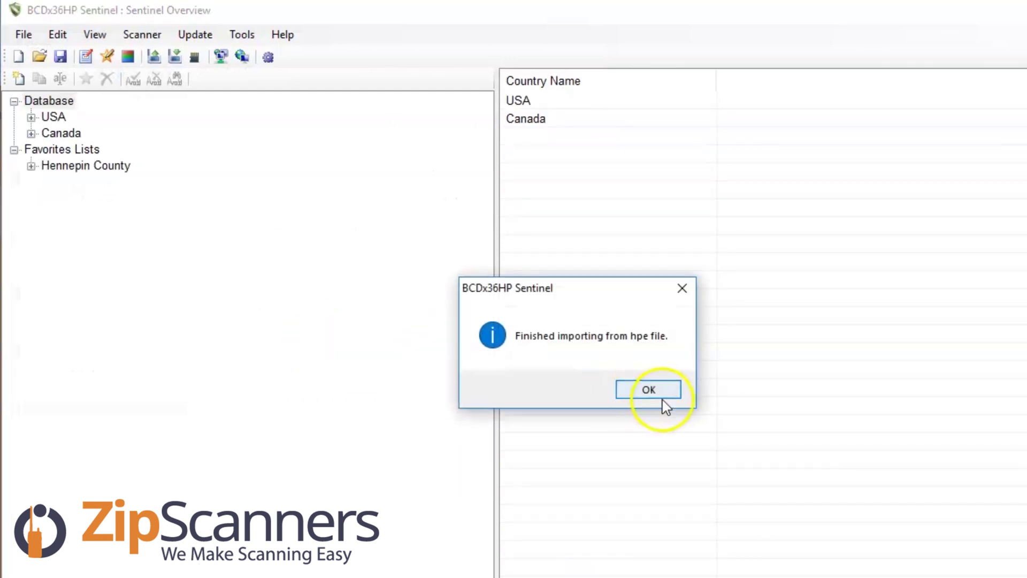
# - Expand the Hennepin County favorites list and examine Skywarn, Statewide Interoperability and the entries of the Allied Radio Matrix for Emergency Response (ARMER)
pyautogui.click(31, 167)
pyautogui.click(48, 182)
pyautogui.click(47, 182)
pyautogui.click(48, 199)
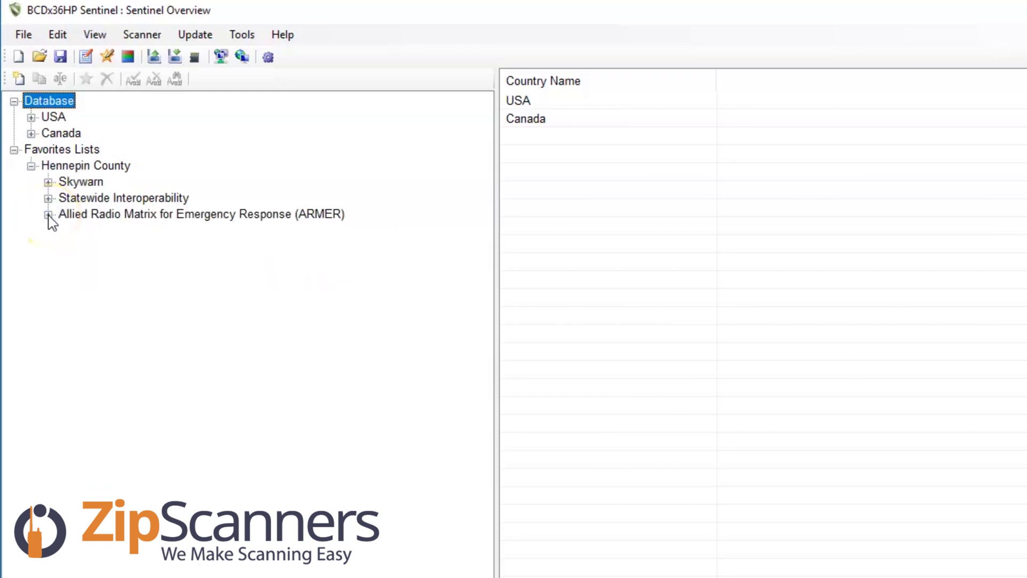
pyautogui.click(48, 215)
pyautogui.scroll(-8, 236, 236)
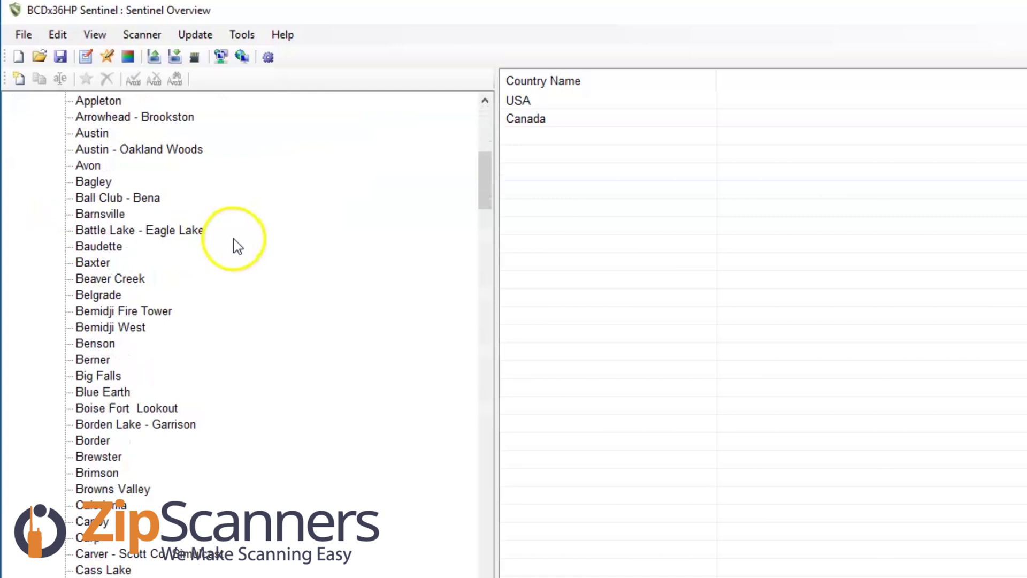
pyautogui.scroll(10, 234, 247)
pyautogui.scroll(-15, 230, 244)
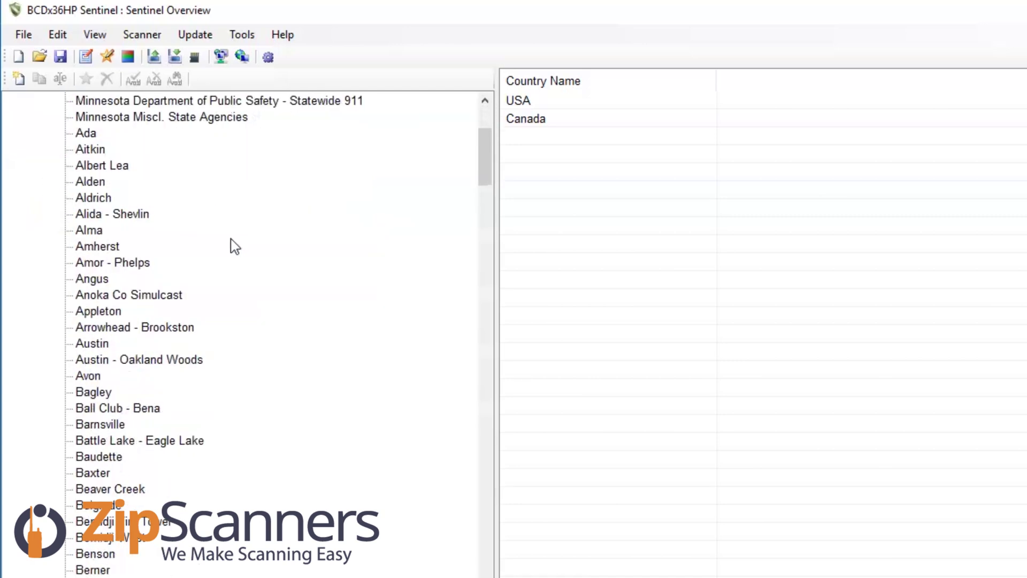
pyautogui.scroll(15, 230, 245)
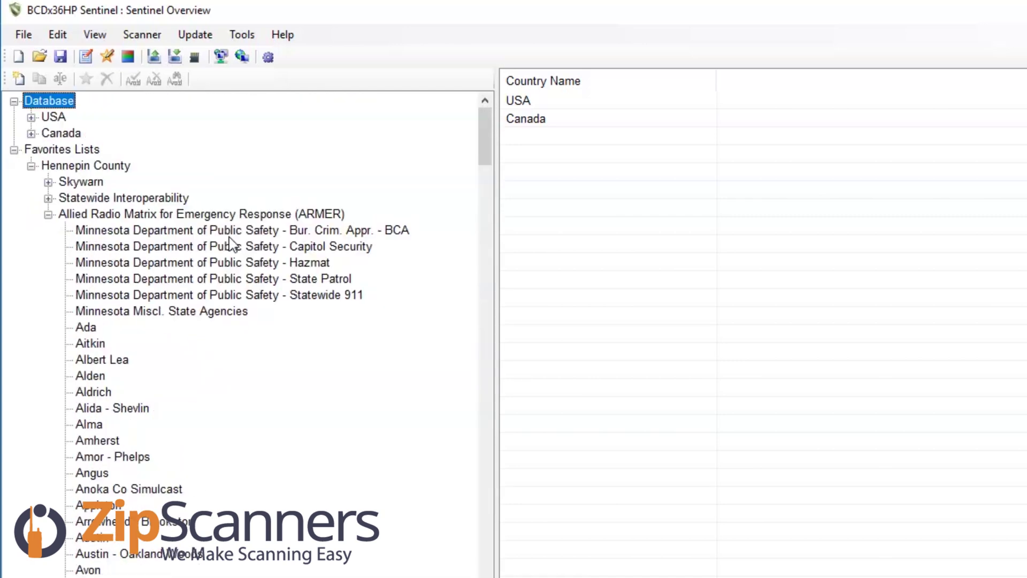
# - Collapse the Hennepin County list and remove it from the favorites lists
pyautogui.click(49, 213)
pyautogui.click(31, 166)
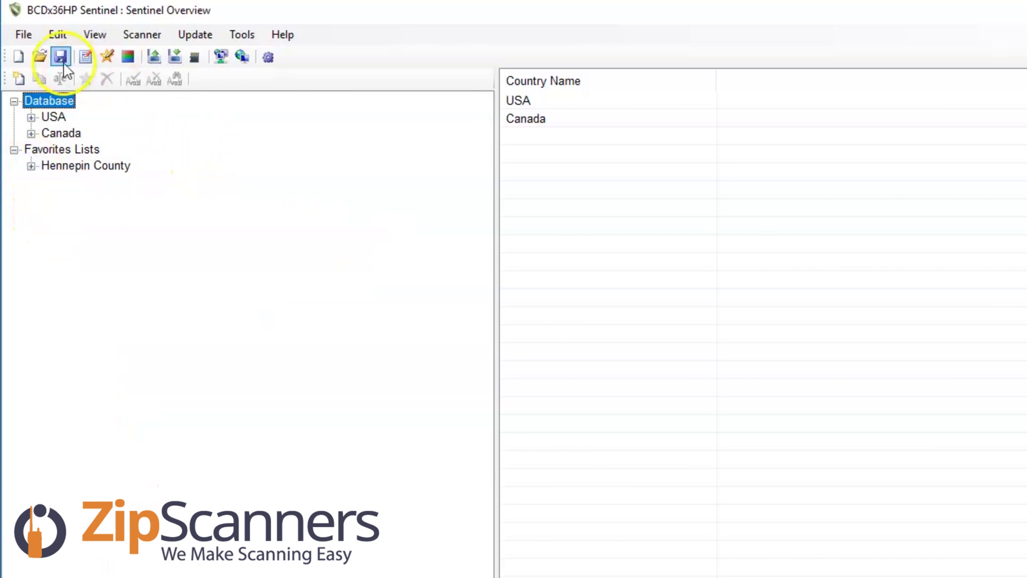
pyautogui.click(64, 167)
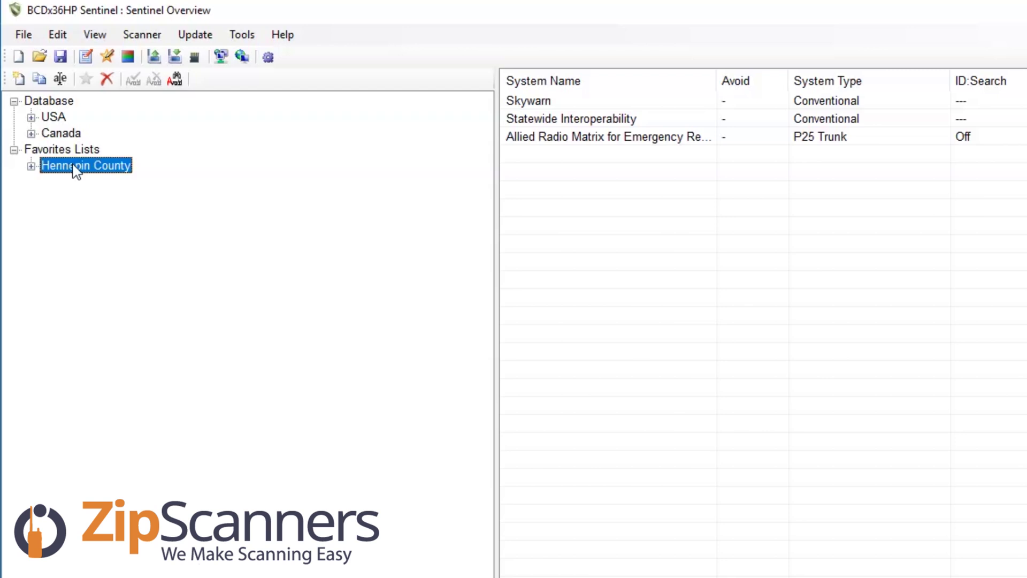
pyautogui.rightClick(74, 168)
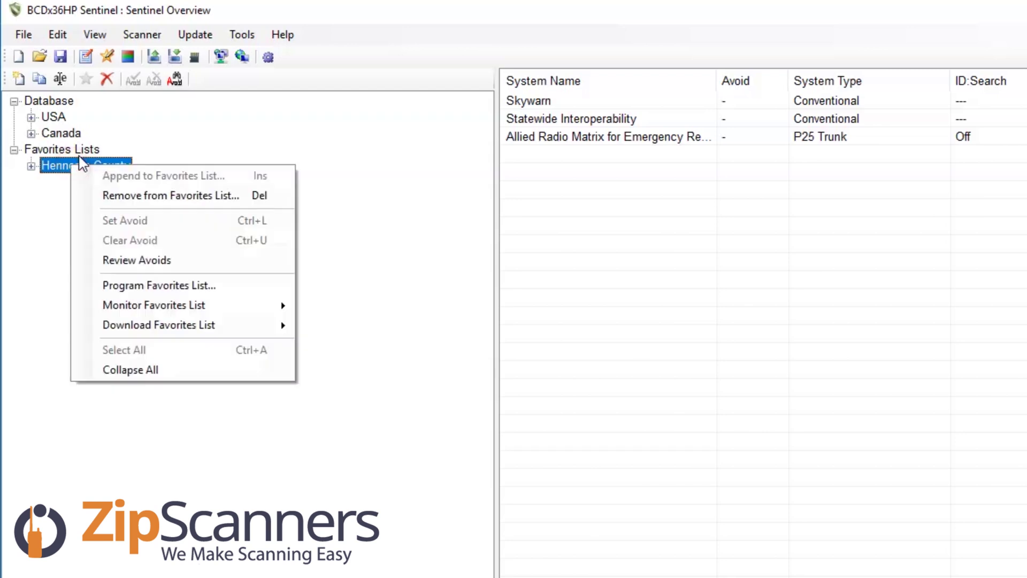
pyautogui.click(148, 196)
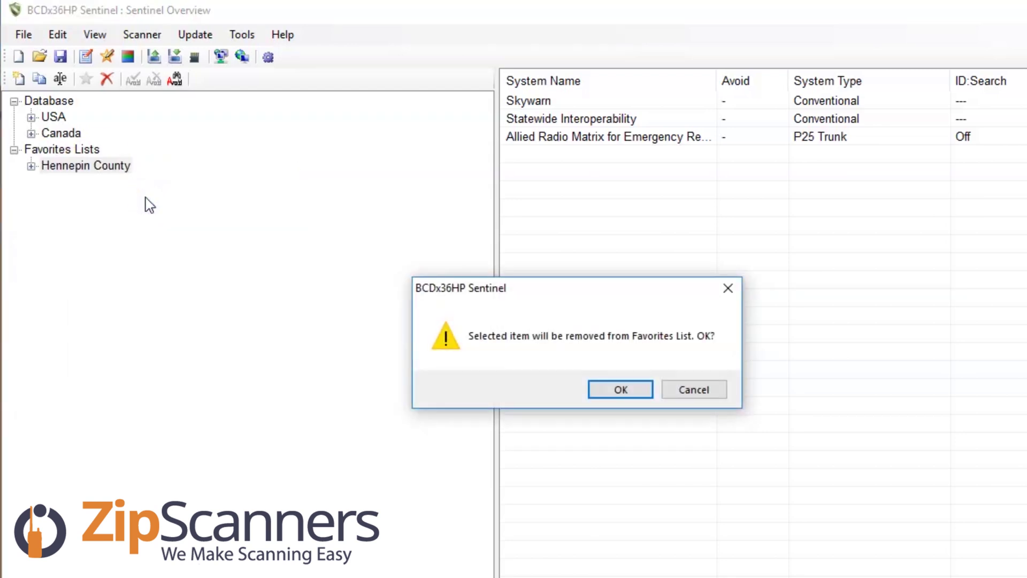
pyautogui.press('Return')
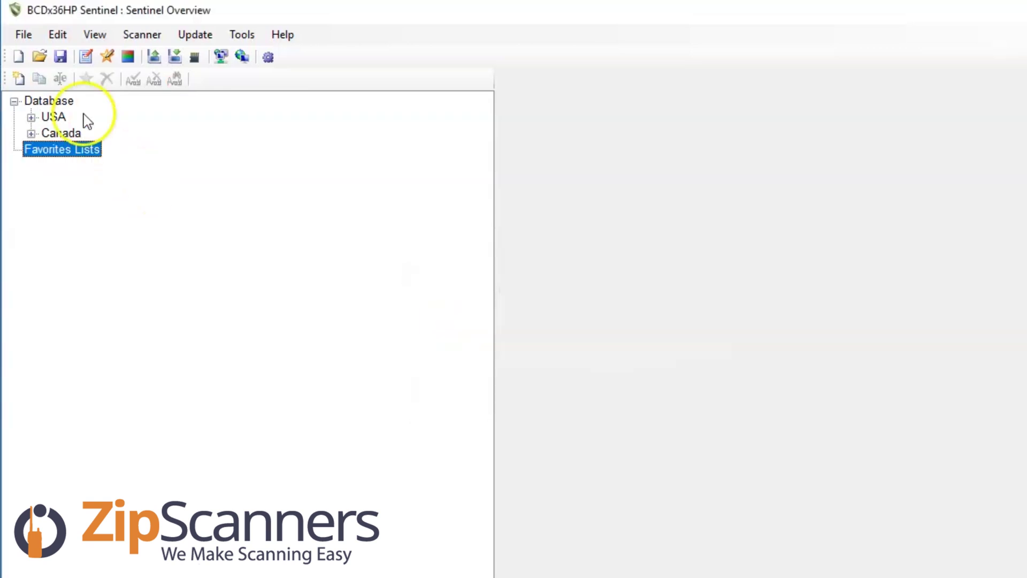
pyautogui.click(24, 35)
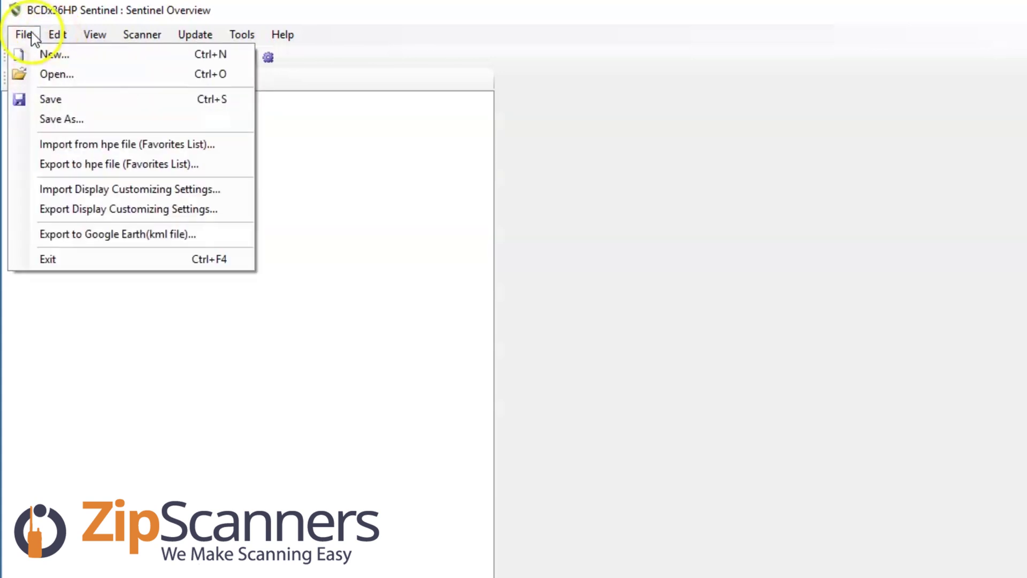
pyautogui.moveTo(58, 42)
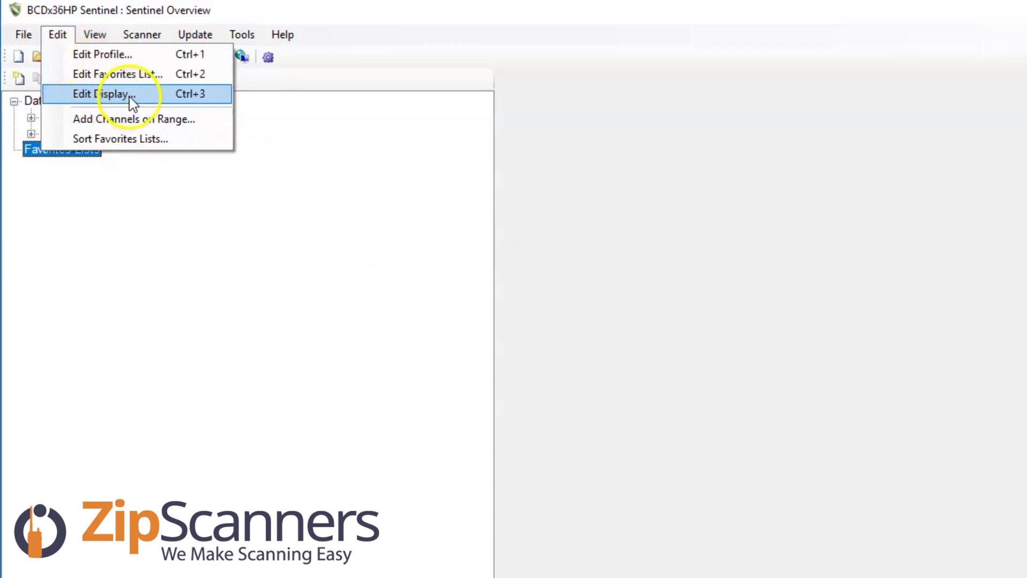
pyautogui.click(315, 72)
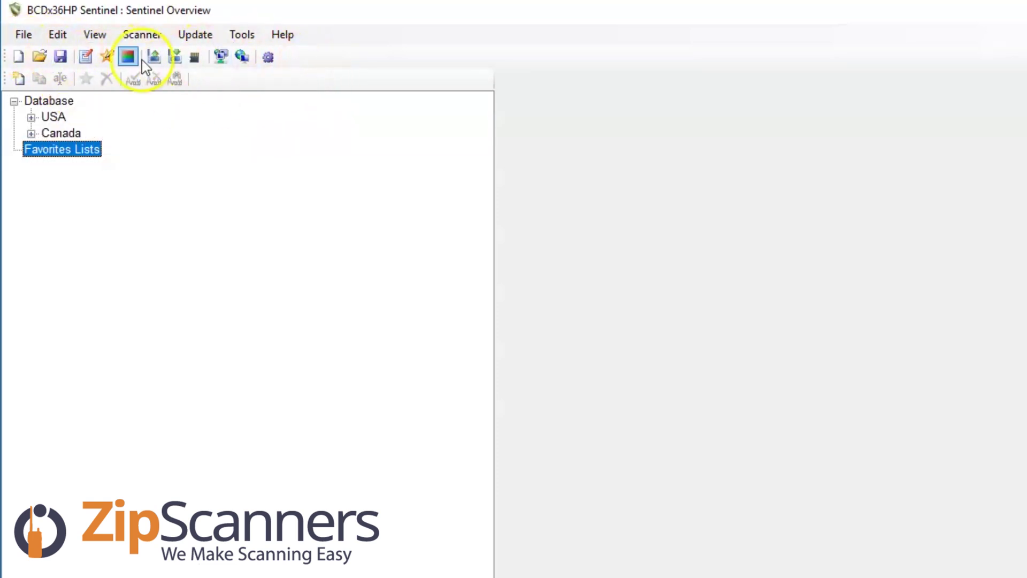
pyautogui.click(59, 35)
pyautogui.moveTo(95, 34)
pyautogui.click(351, 89)
# - Append the Fairfield system from County Systems of Fairfield, Connecticut, in the USA database to a new favorites list named Fairfield
pyautogui.click(31, 116)
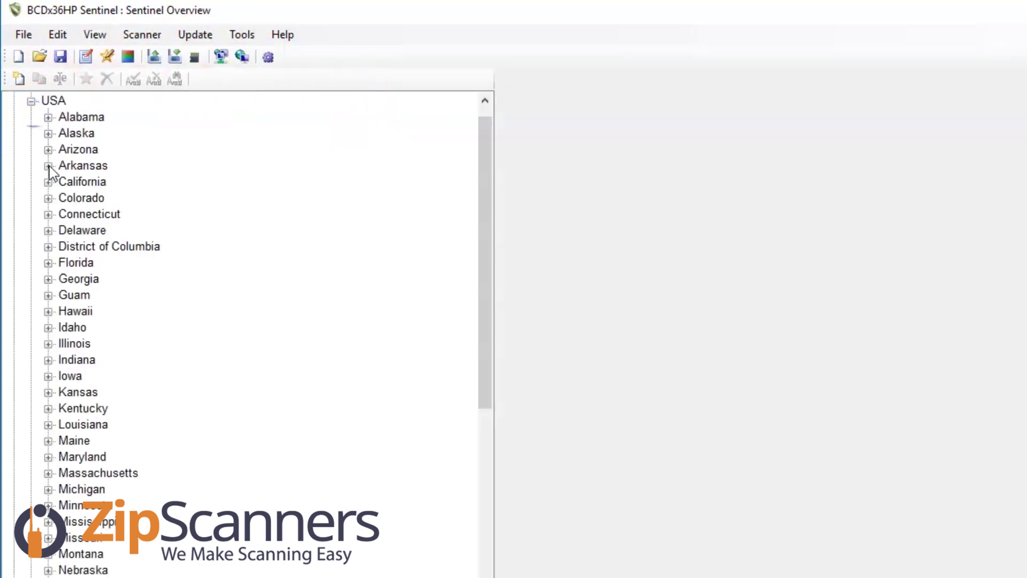
pyautogui.click(48, 214)
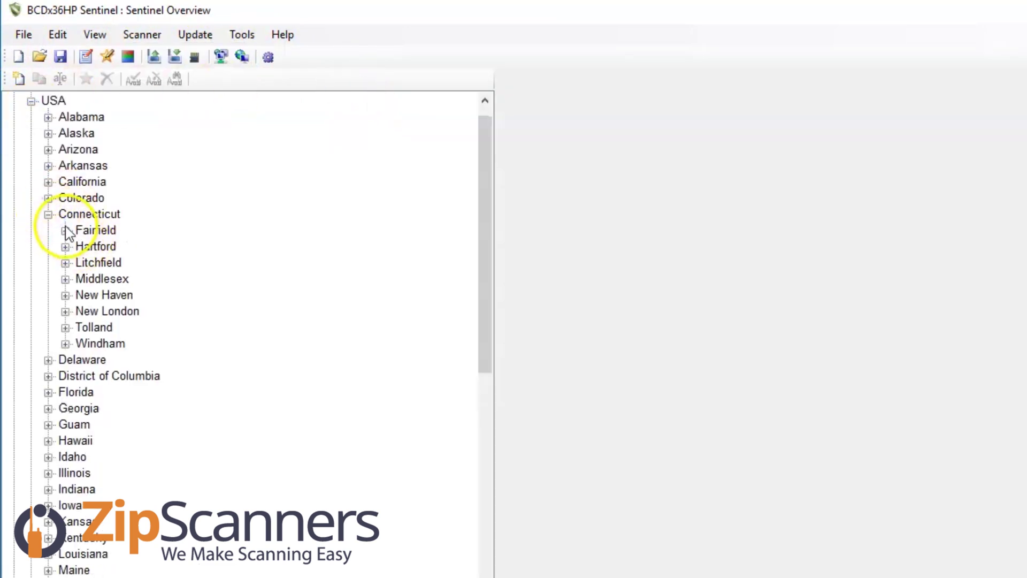
pyautogui.click(66, 230)
pyautogui.click(83, 278)
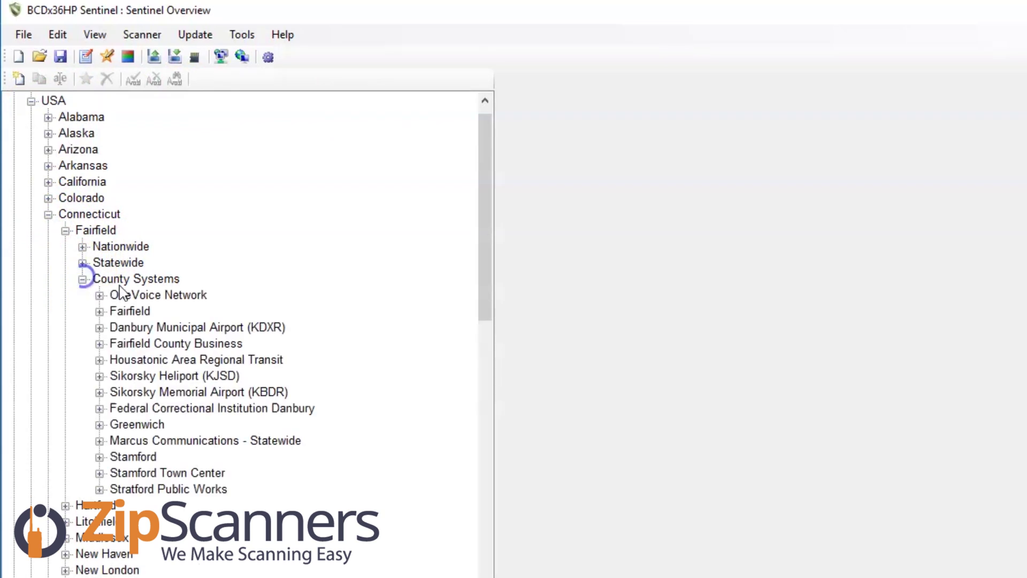
pyautogui.click(99, 311)
pyautogui.click(130, 165)
pyautogui.rightClick(140, 170)
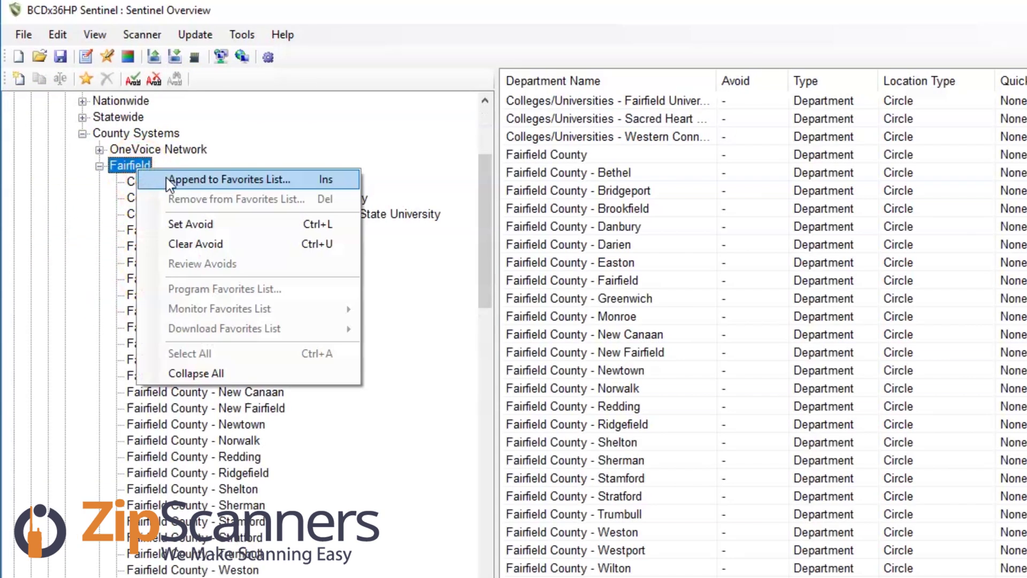
pyautogui.click(170, 182)
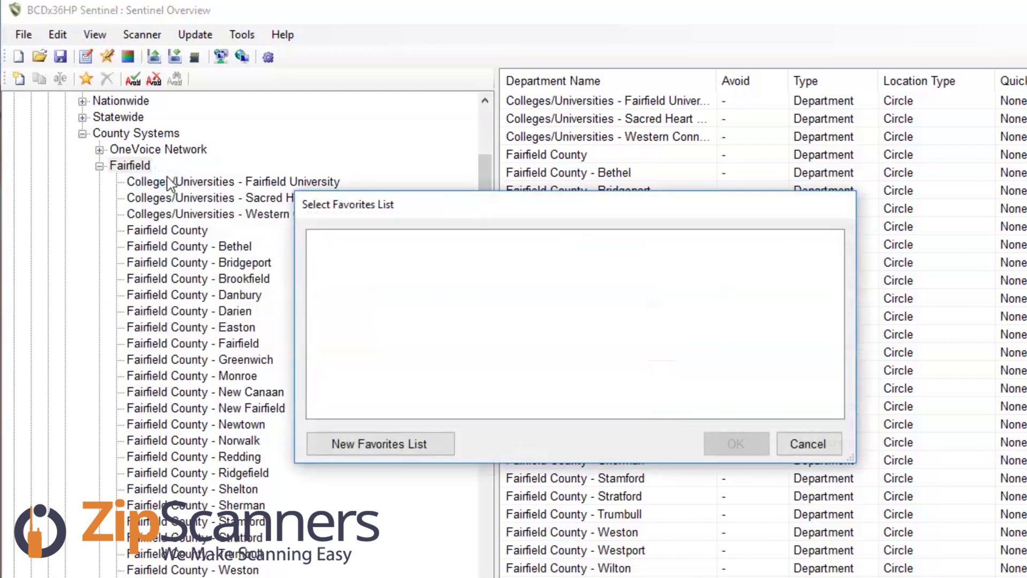
pyautogui.click(379, 443)
pyautogui.press('Return')
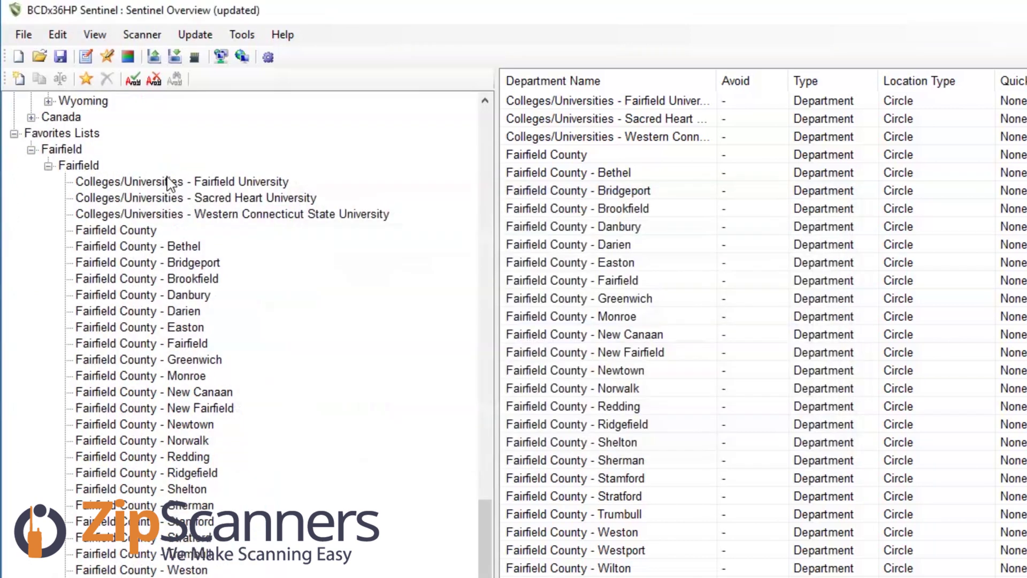
# - Collapse the USA database branch and show the departments of the Fairfield system in the favorites list
pyautogui.click(49, 165)
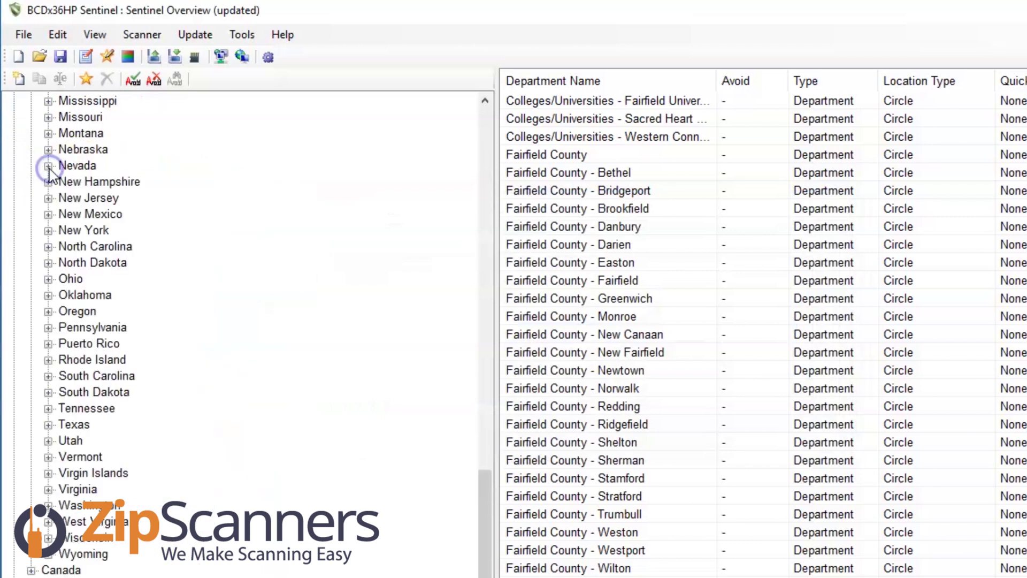
pyautogui.scroll(7, 90, 296)
pyautogui.scroll(15, 90, 296)
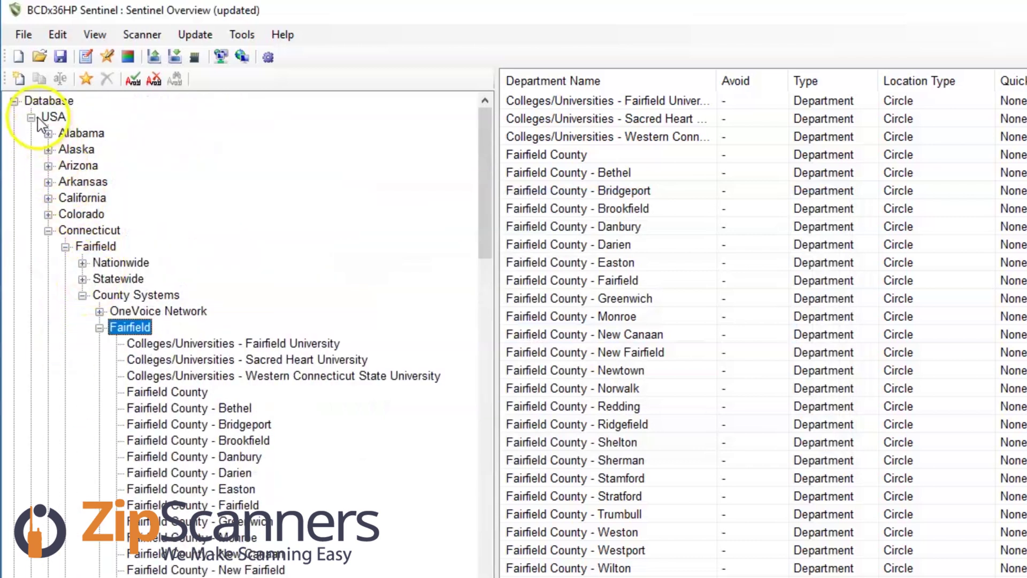
pyautogui.click(31, 117)
pyautogui.click(48, 181)
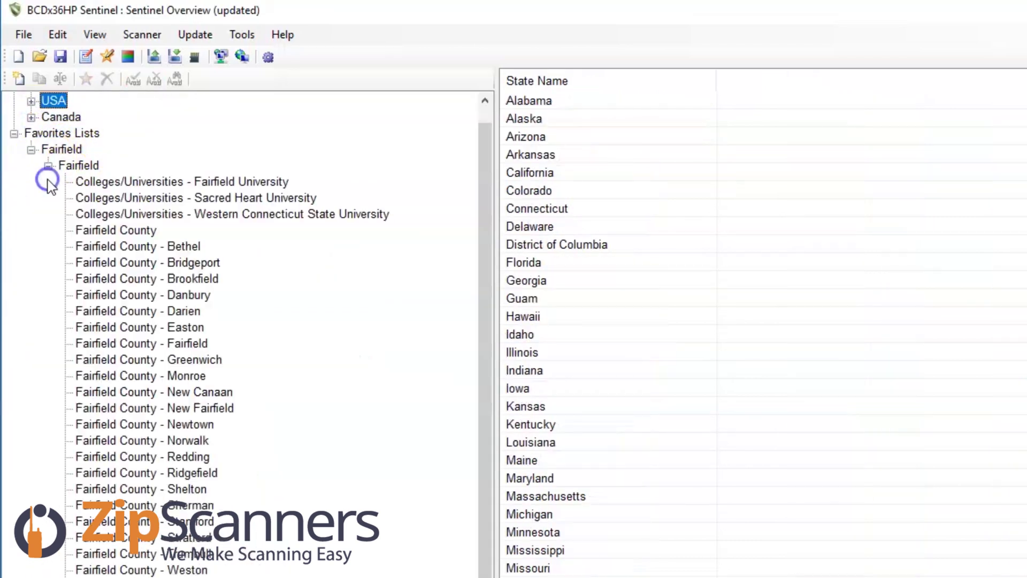
pyautogui.click(74, 166)
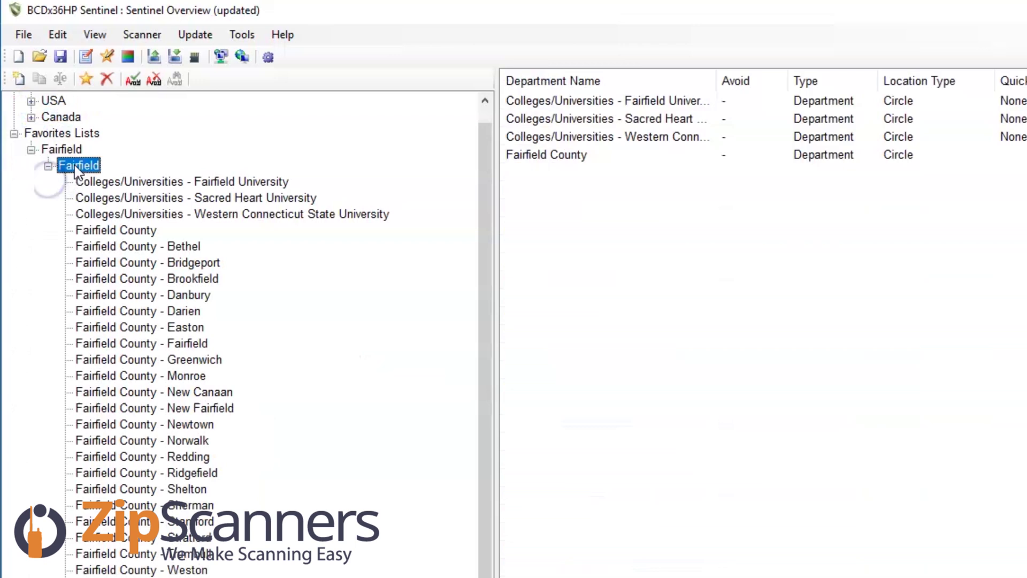
# - Open the profile settings and turn on monitoring for the Fairfield favorites list
pyautogui.click(86, 57)
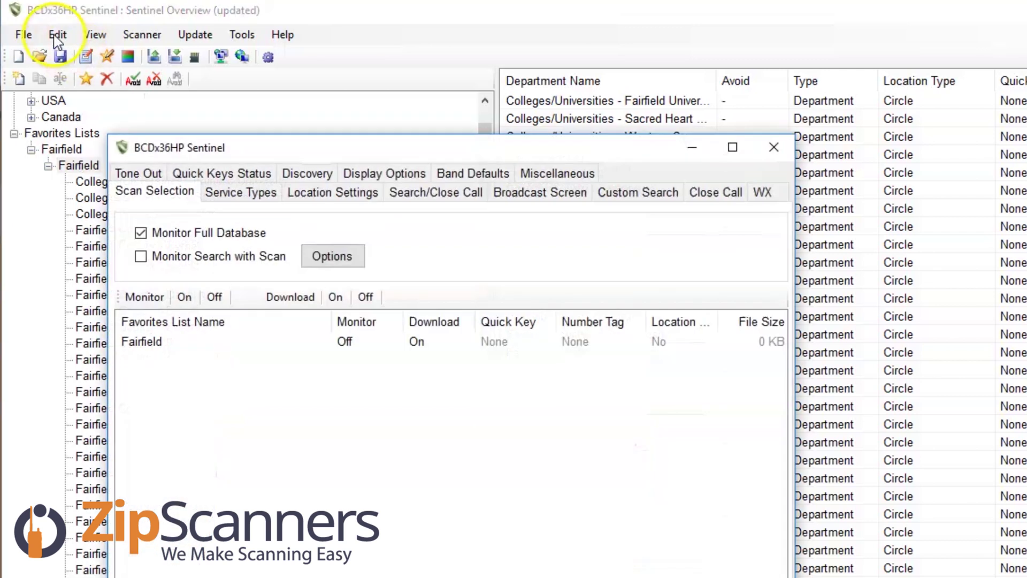
pyautogui.click(163, 342)
pyautogui.click(345, 343)
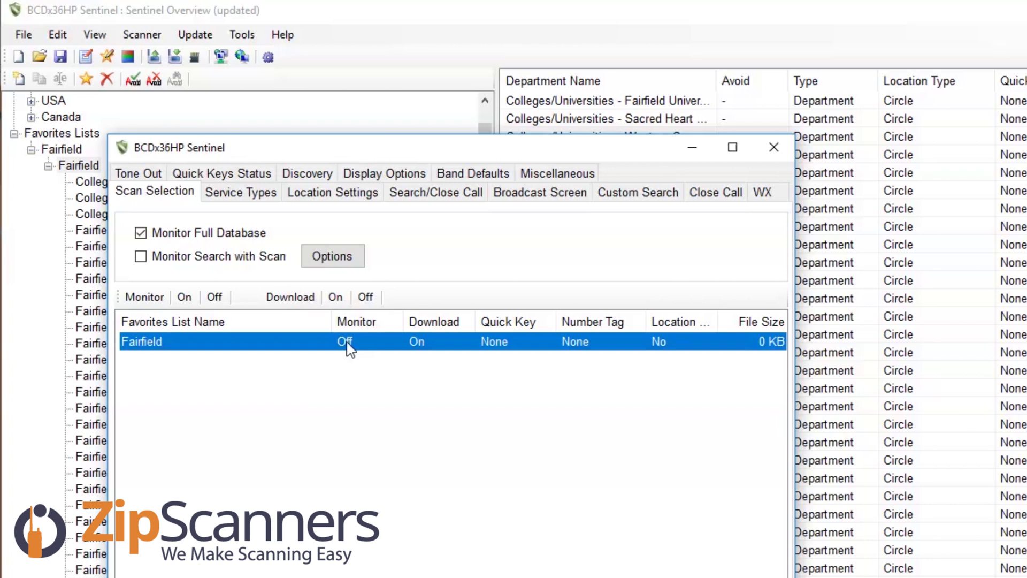
pyautogui.click(184, 297)
# - Enable the service types Law Tac, Law Talk, Multi-Tac, Multi-Talk, EMS-Tac, EMS-Talk and Railroad in the profile
pyautogui.click(249, 198)
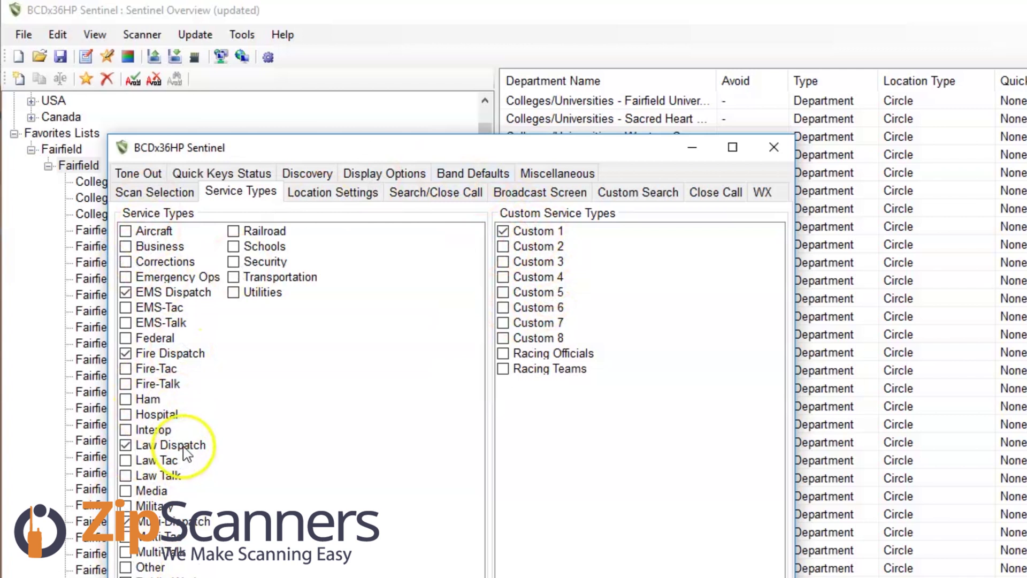
pyautogui.click(125, 460)
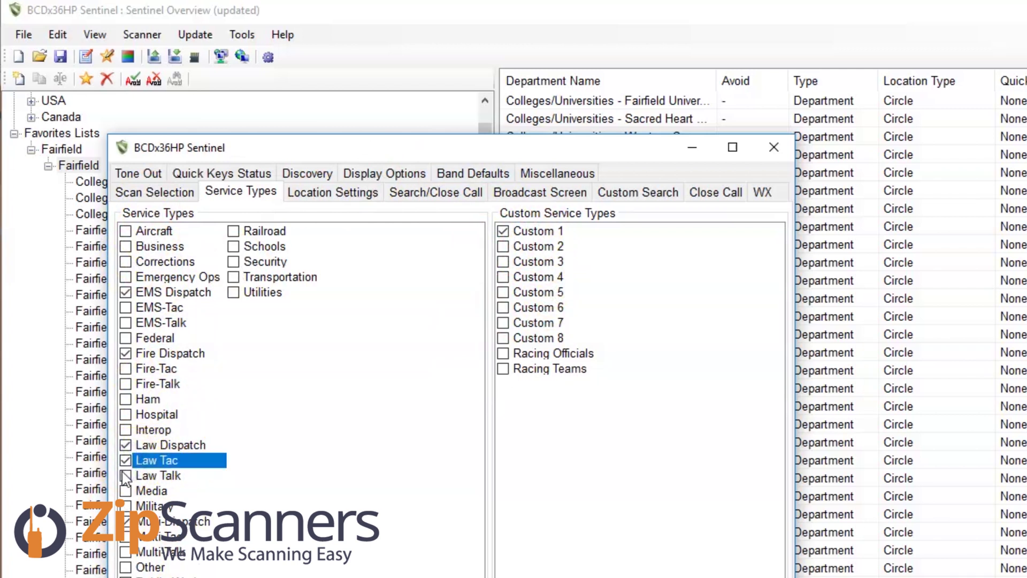
pyautogui.click(125, 475)
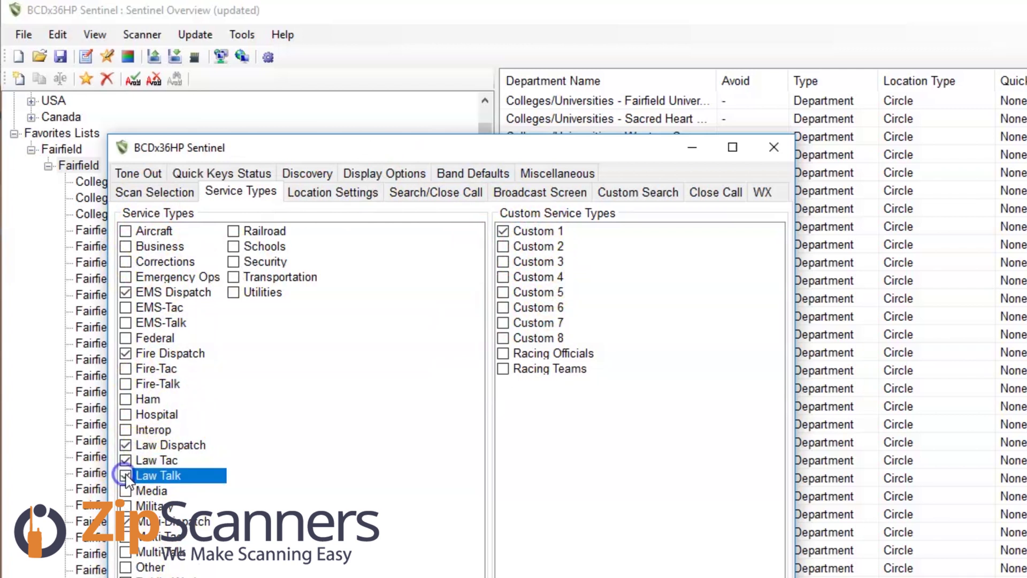
pyautogui.click(125, 552)
pyautogui.click(125, 536)
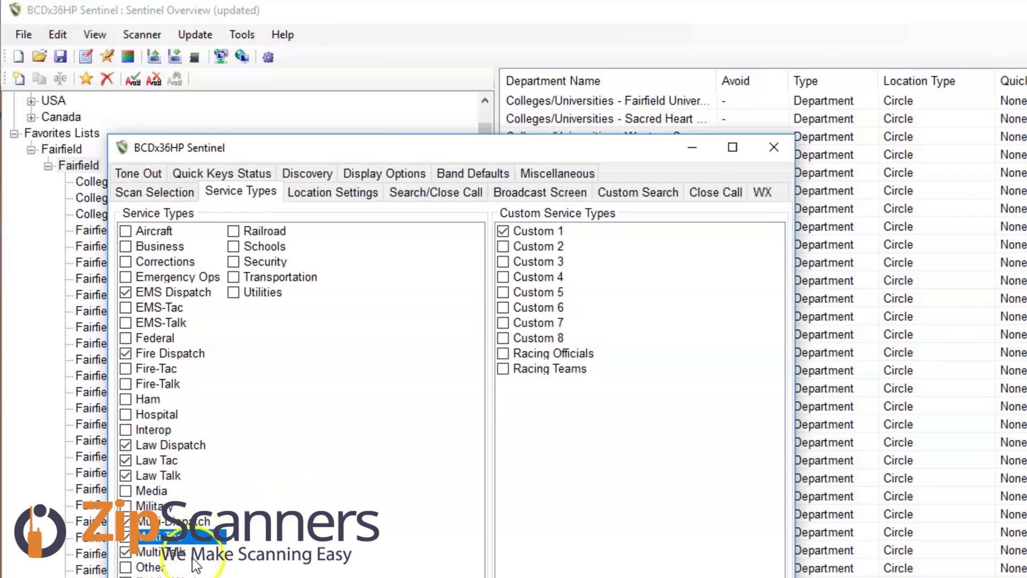
pyautogui.click(125, 307)
pyautogui.click(125, 323)
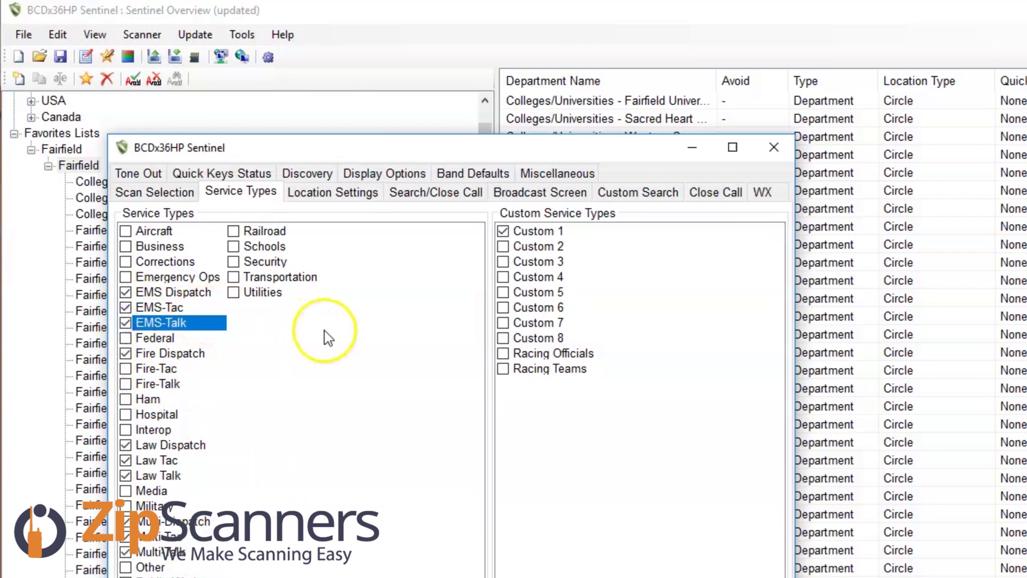
pyautogui.click(234, 232)
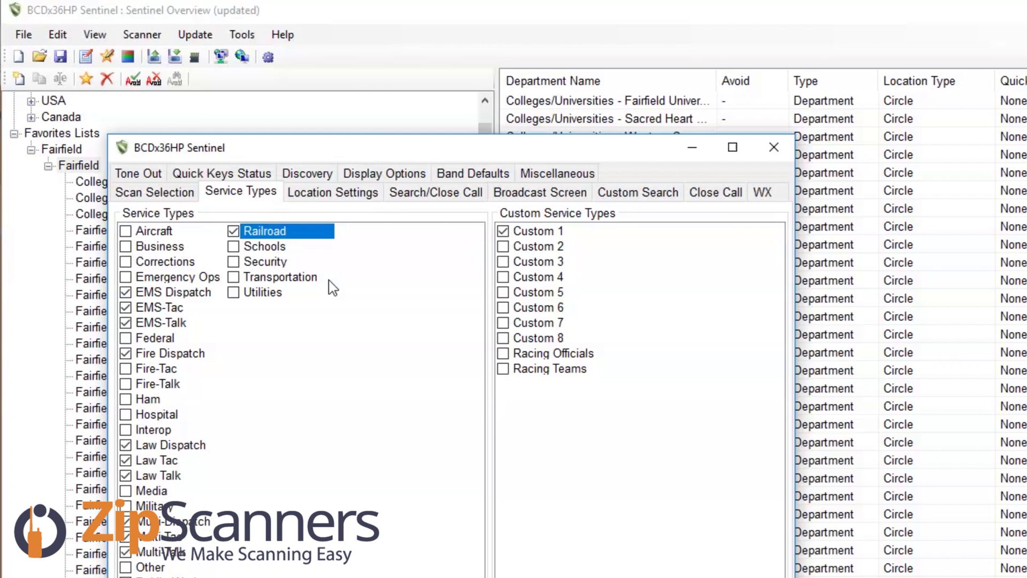
# - Examine the profile's location settings, including the GPS baud rate and the available range values
pyautogui.click(323, 193)
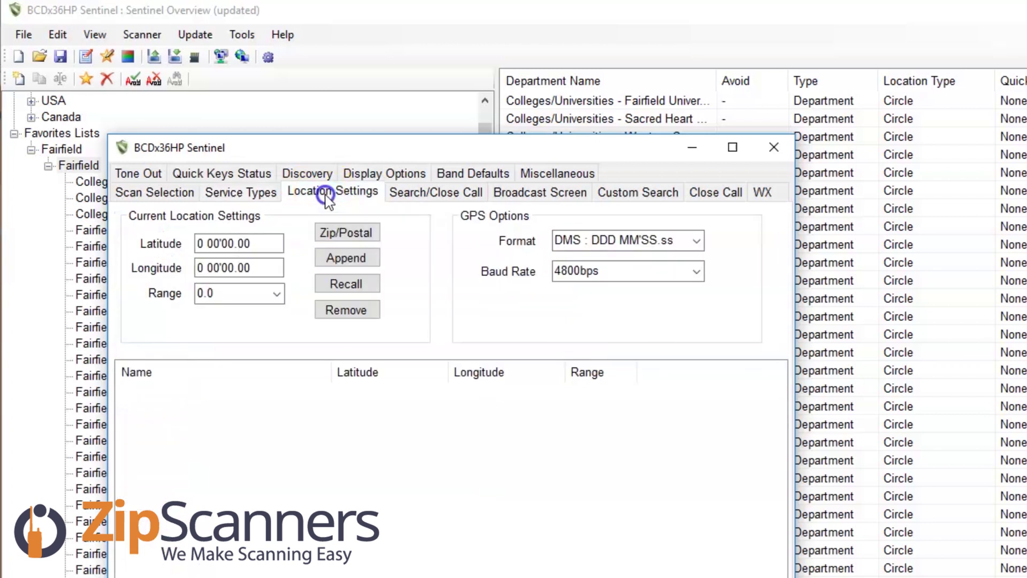
pyautogui.click(590, 271)
pyautogui.click(591, 276)
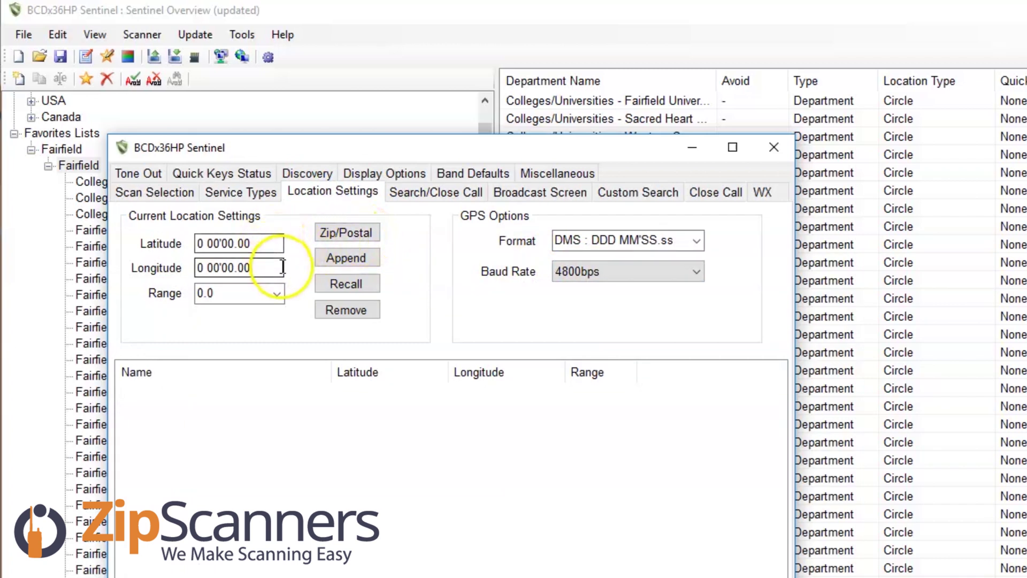
pyautogui.click(278, 293)
pyautogui.scroll(-20, 251, 290)
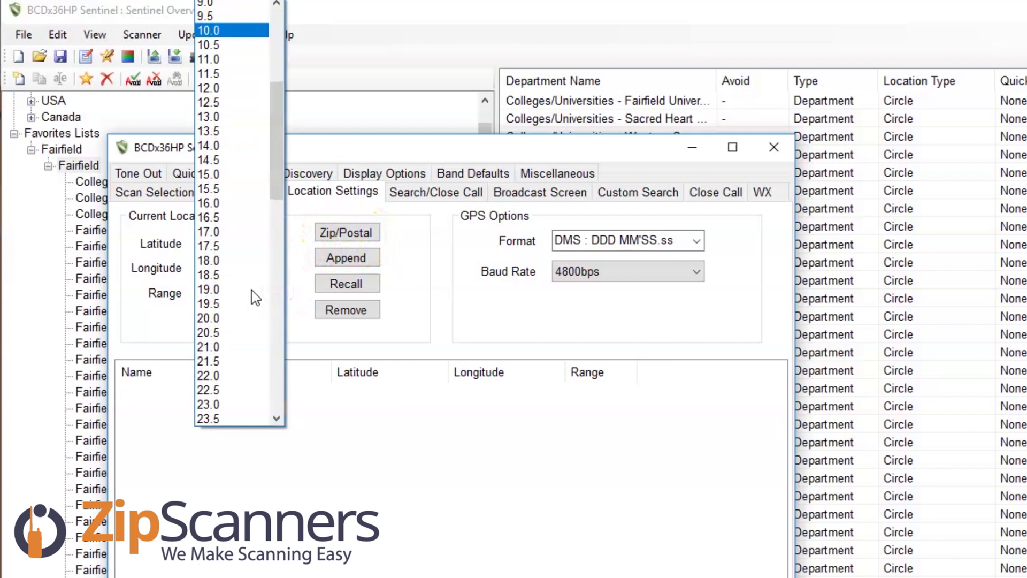
pyautogui.scroll(-3, 252, 290)
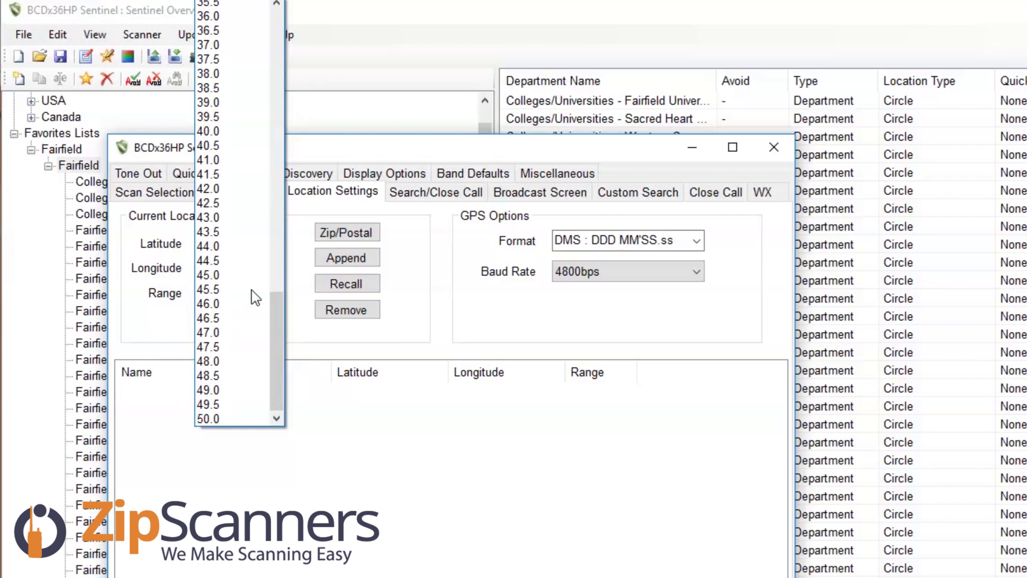
pyautogui.click(304, 324)
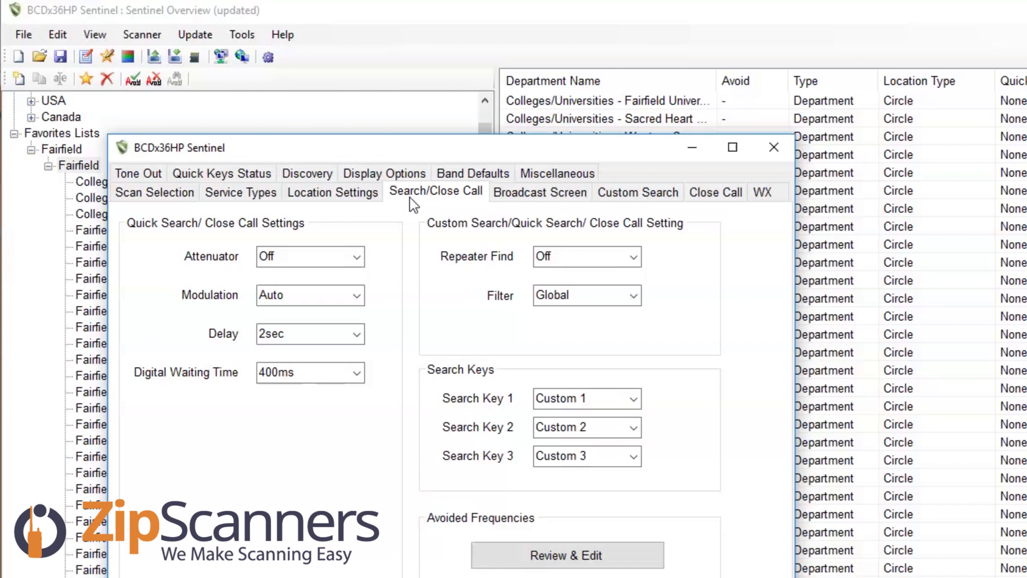
# - Examine the attenuator and delay choices in the quick search and Close Call settings
pyautogui.click(328, 252)
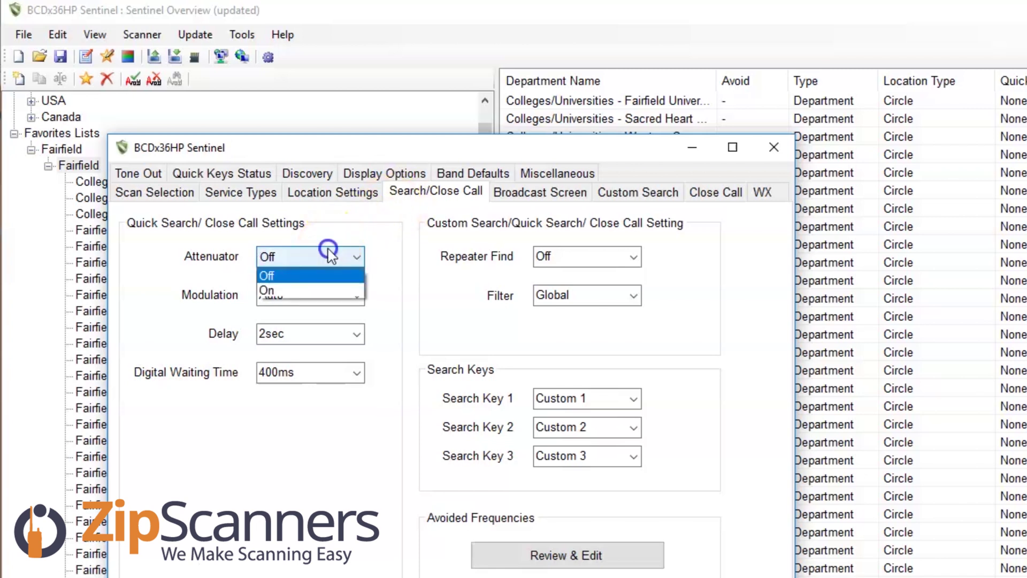
pyautogui.click(328, 255)
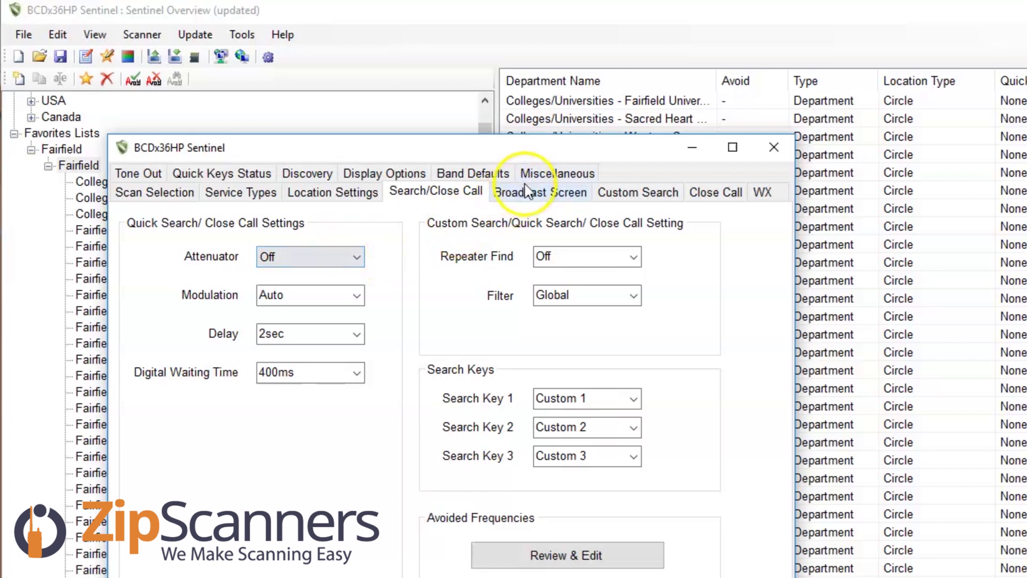
pyautogui.click(354, 336)
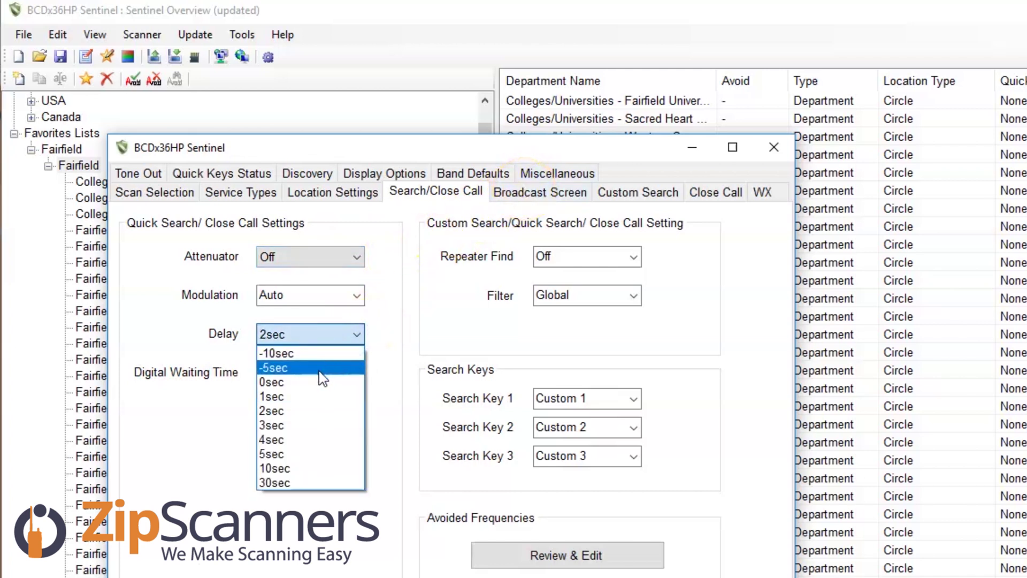
pyautogui.click(316, 384)
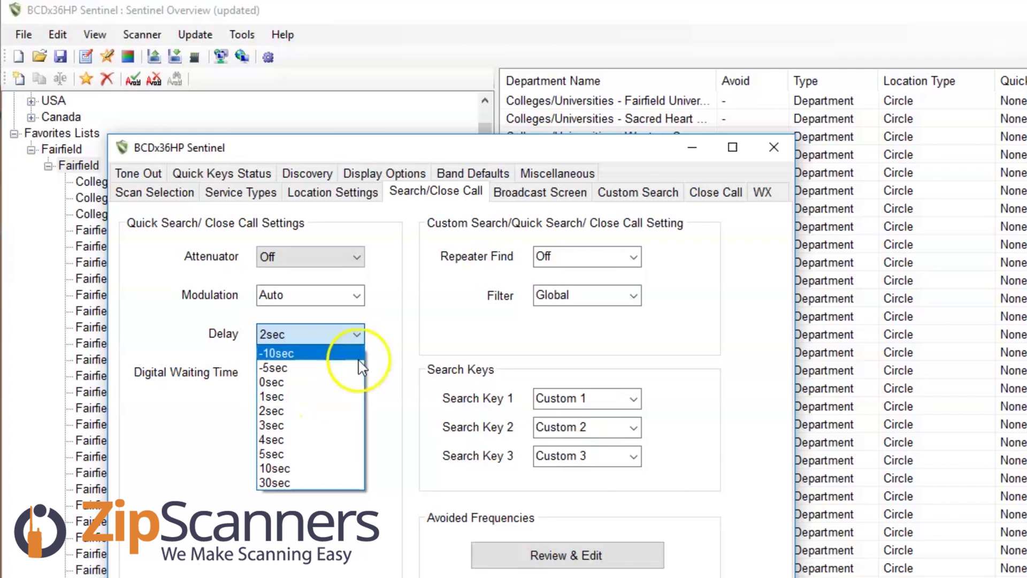
pyautogui.click(404, 323)
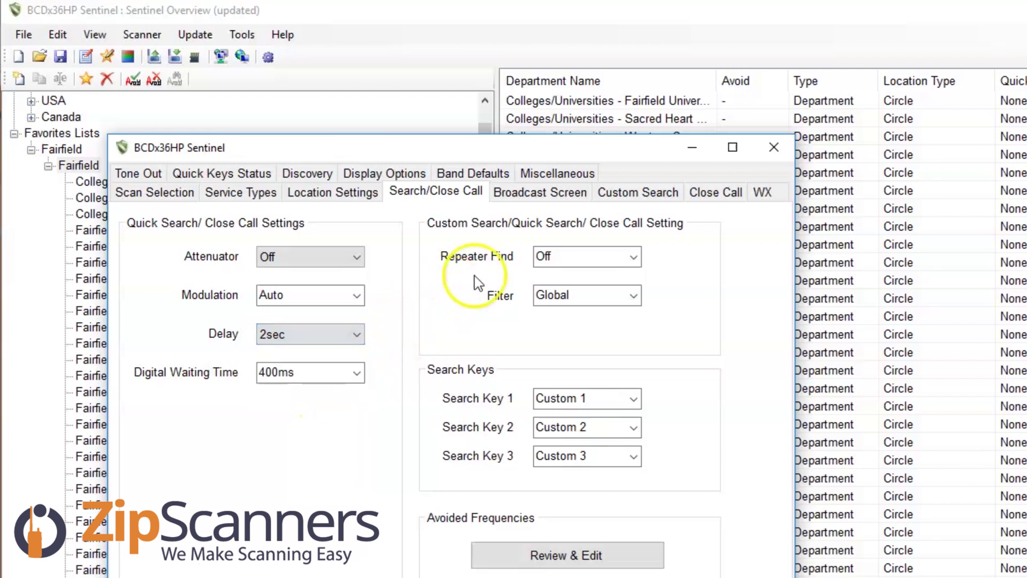
# - Look through the profile's broadcast screen and custom search settings and the available Close Call modes
pyautogui.click(525, 193)
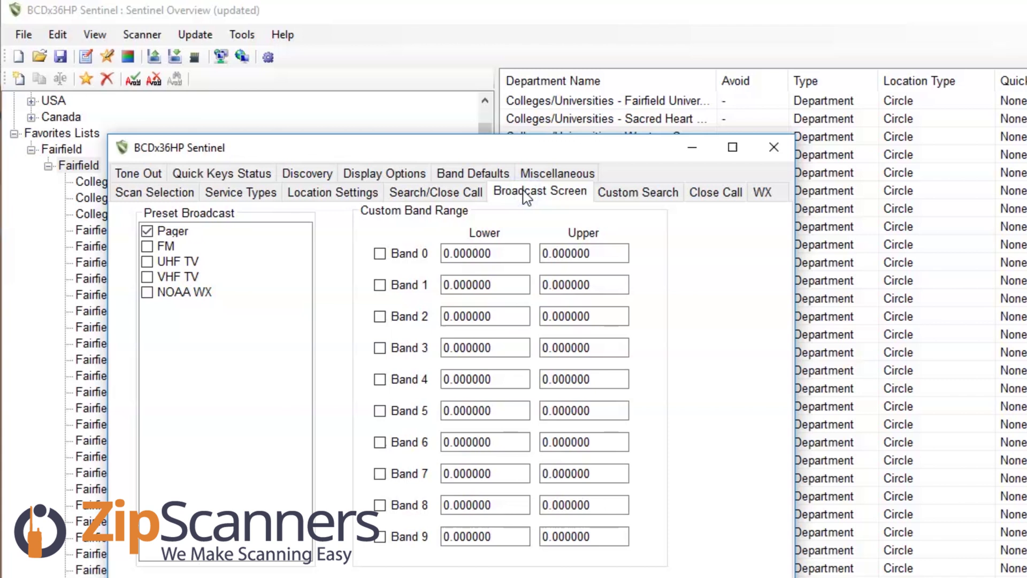
pyautogui.click(604, 195)
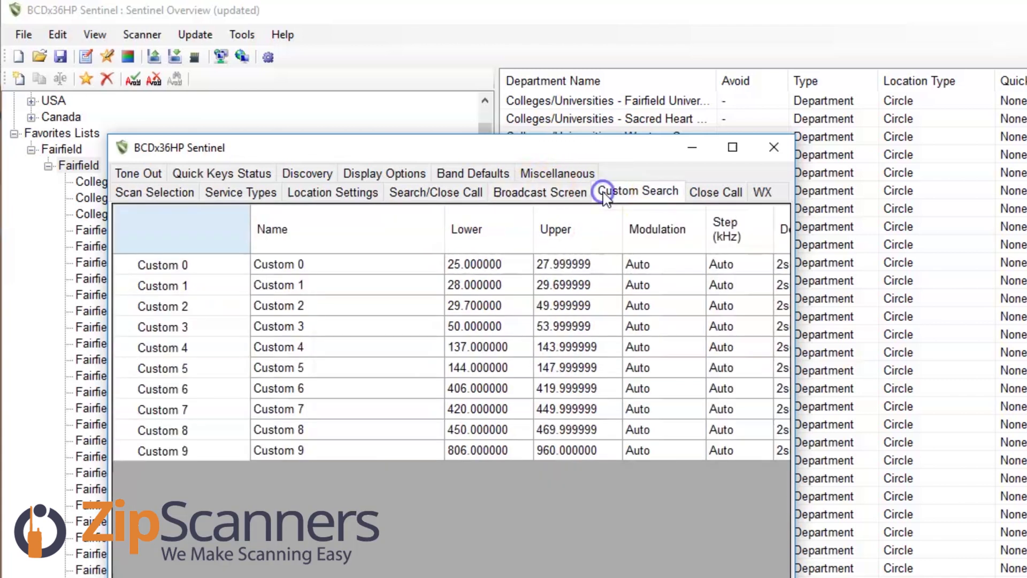
pyautogui.click(711, 191)
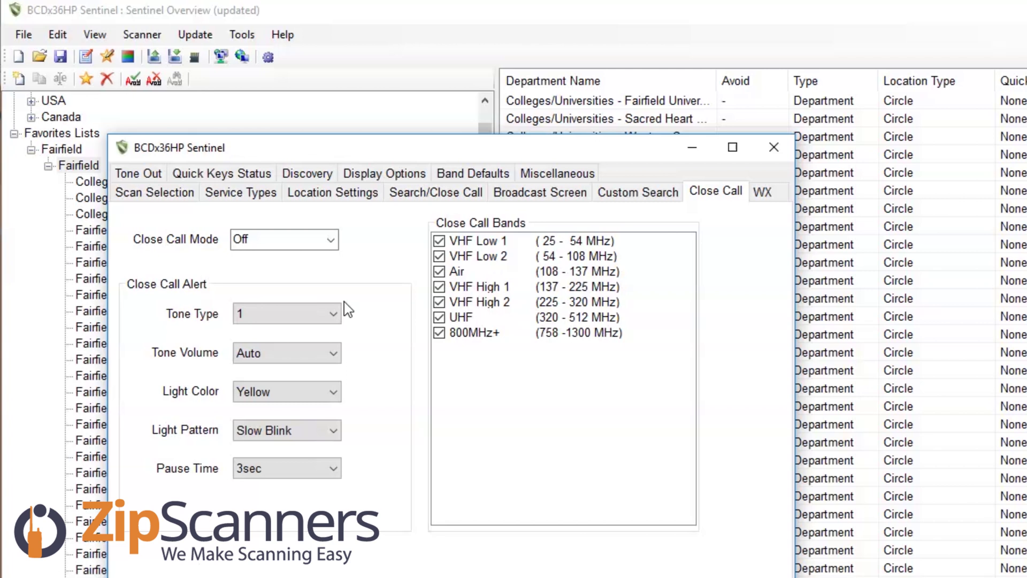
pyautogui.click(318, 254)
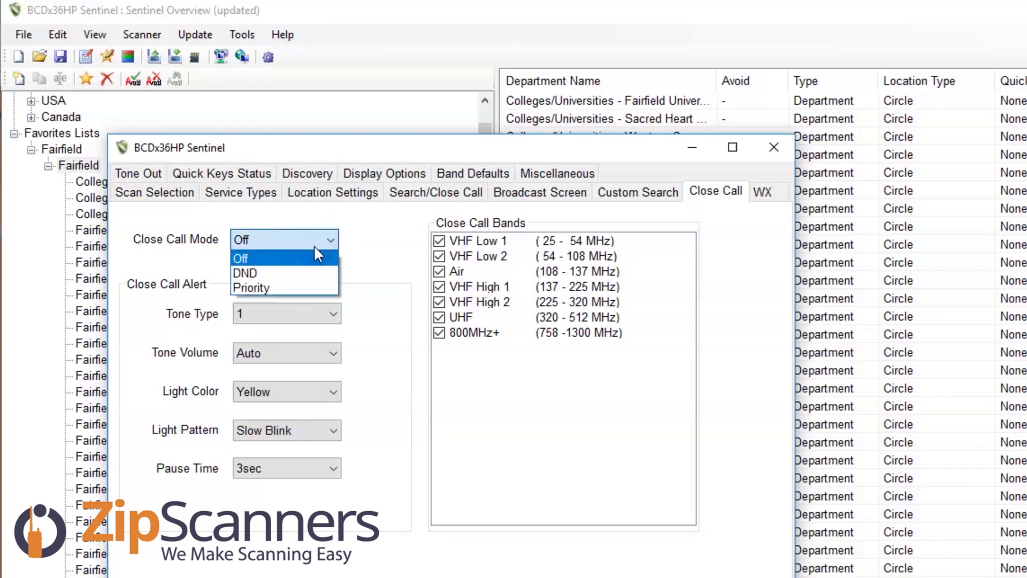
pyautogui.click(316, 256)
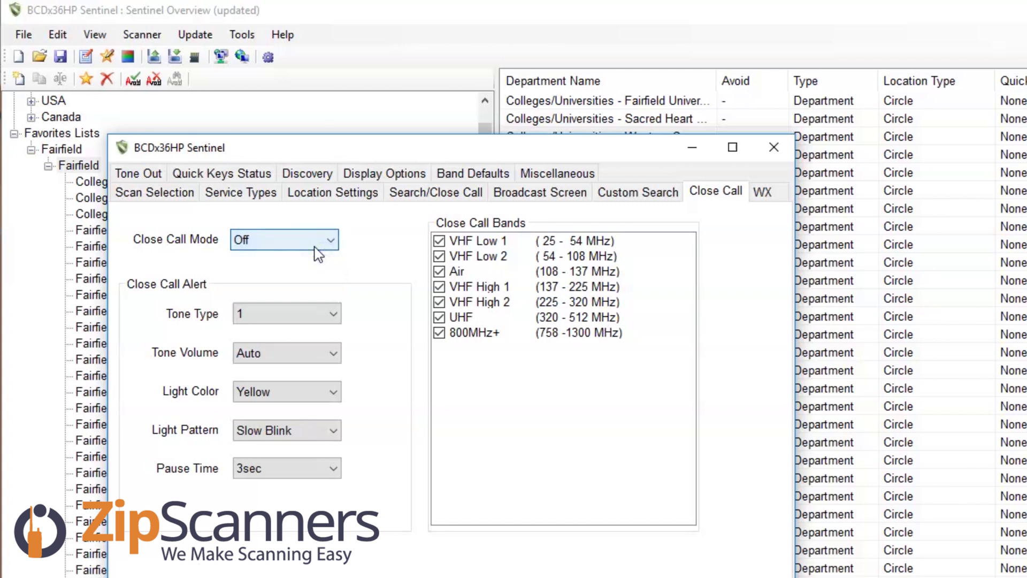
# - Examine the profile's weather (WX), miscellaneous and band default settings
pyautogui.click(760, 191)
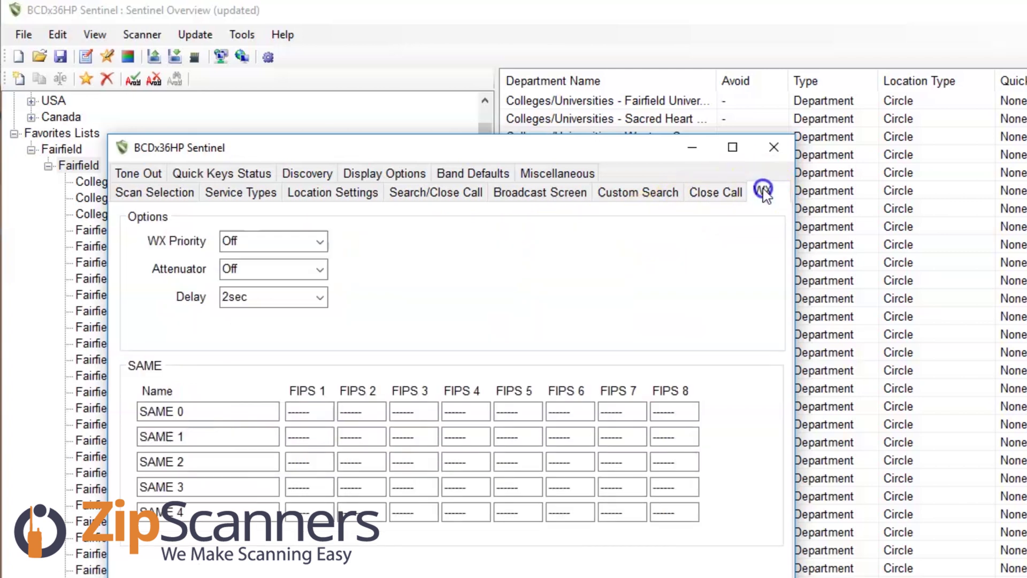
pyautogui.click(556, 173)
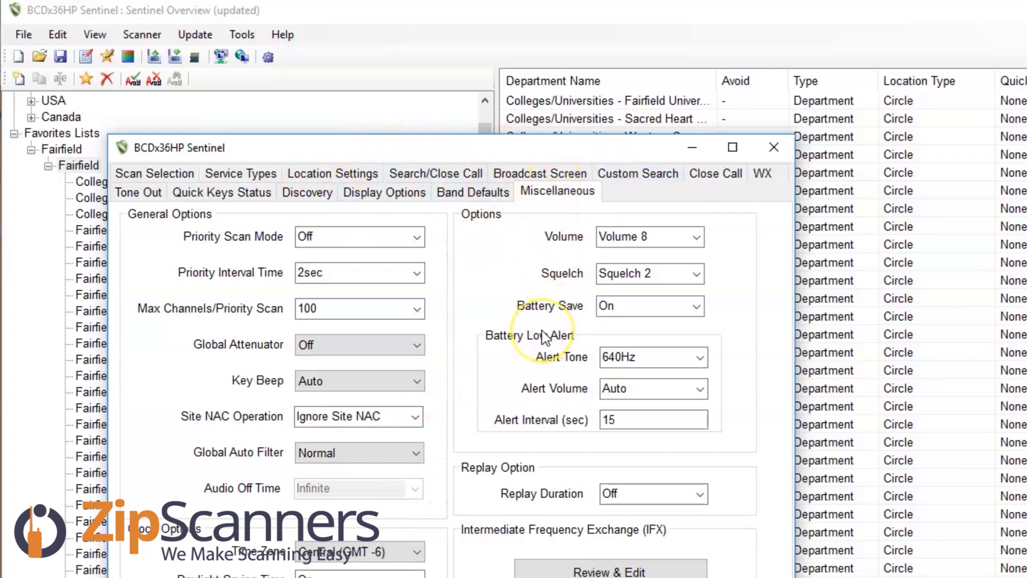
pyautogui.click(570, 176)
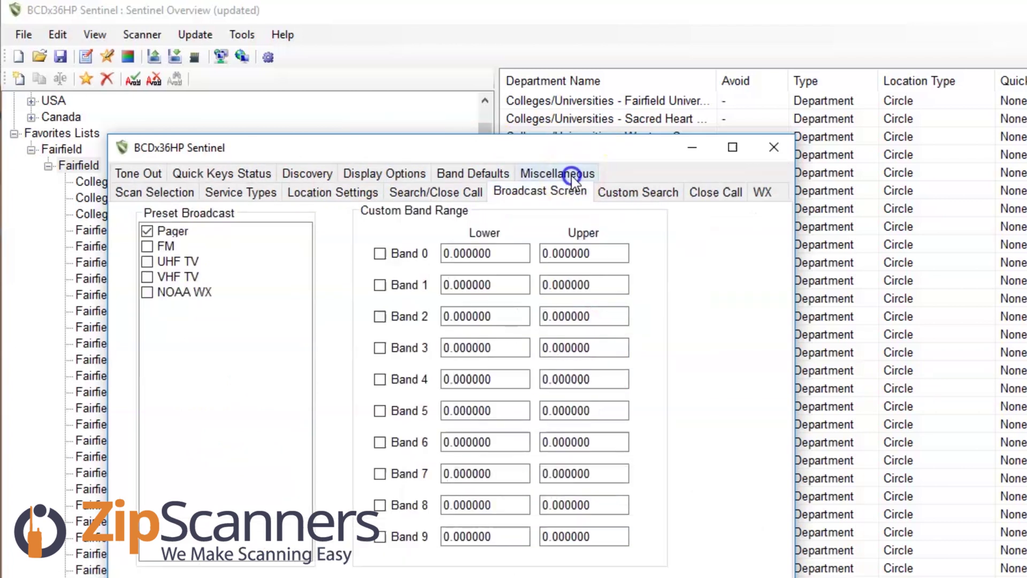
pyautogui.click(490, 177)
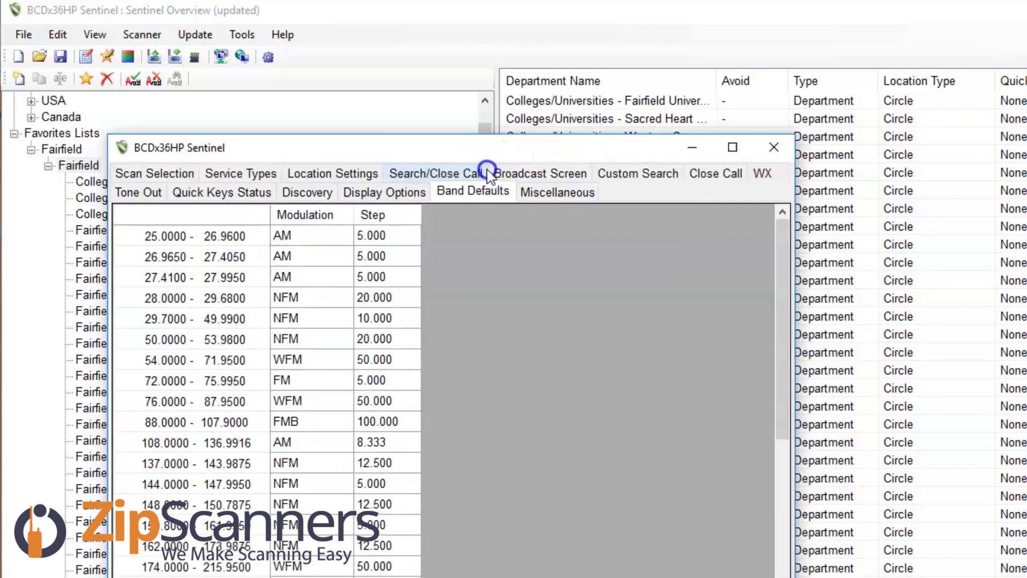
pyautogui.click(357, 176)
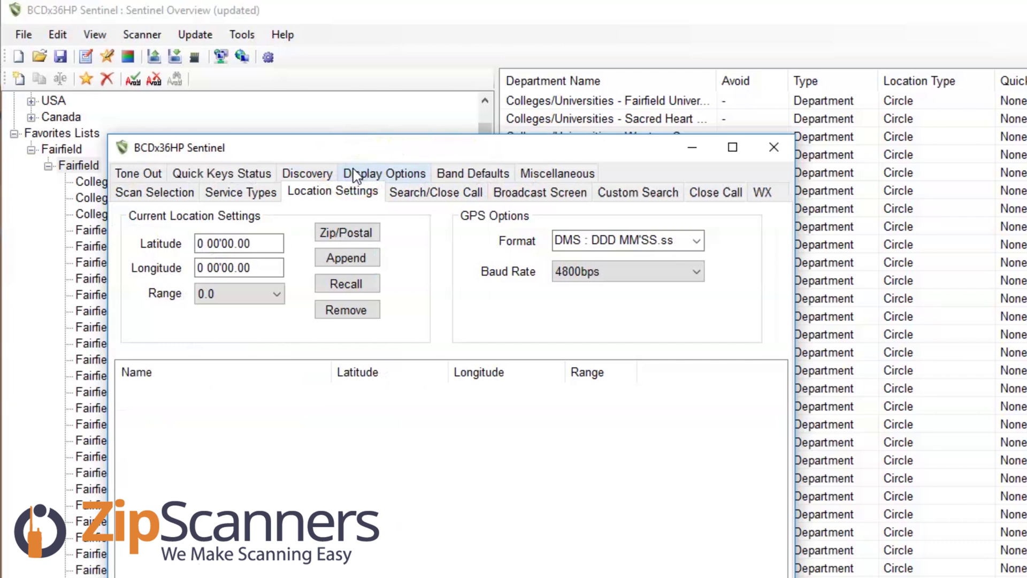
# - Check which favorites lists are assigned to quick key 29, and close the profile settings
pyautogui.click(222, 173)
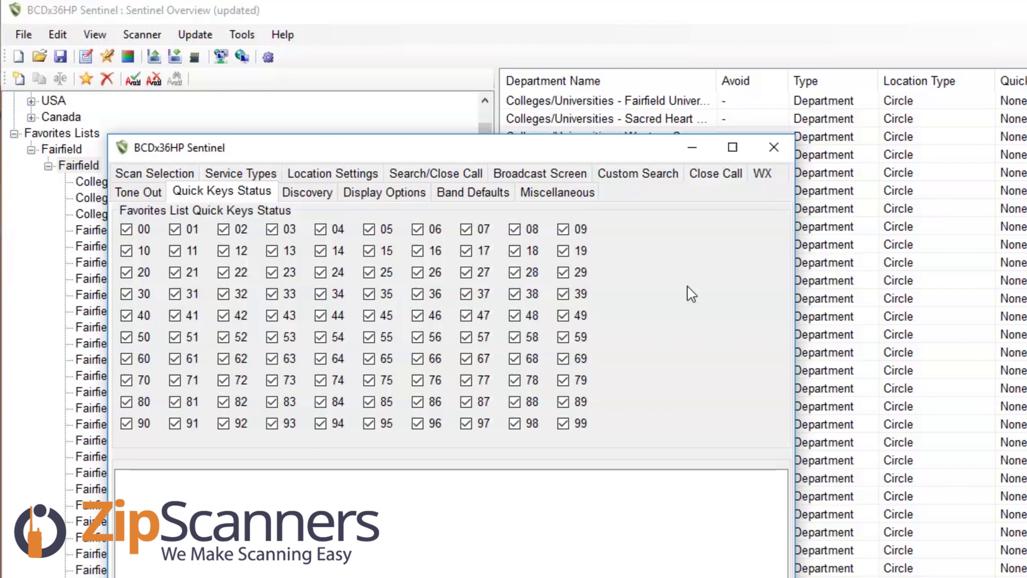
pyautogui.click(565, 272)
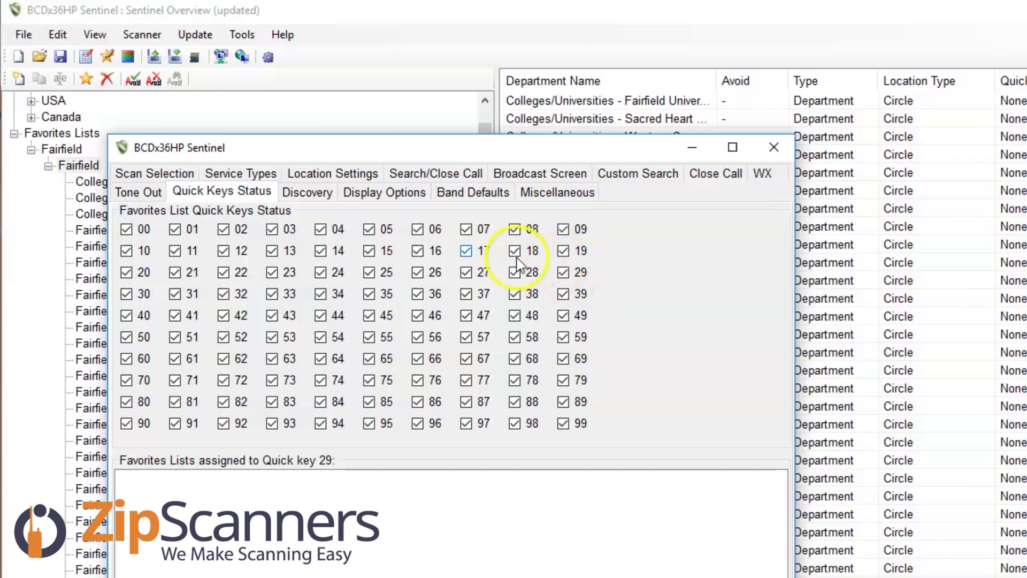
pyautogui.click(179, 173)
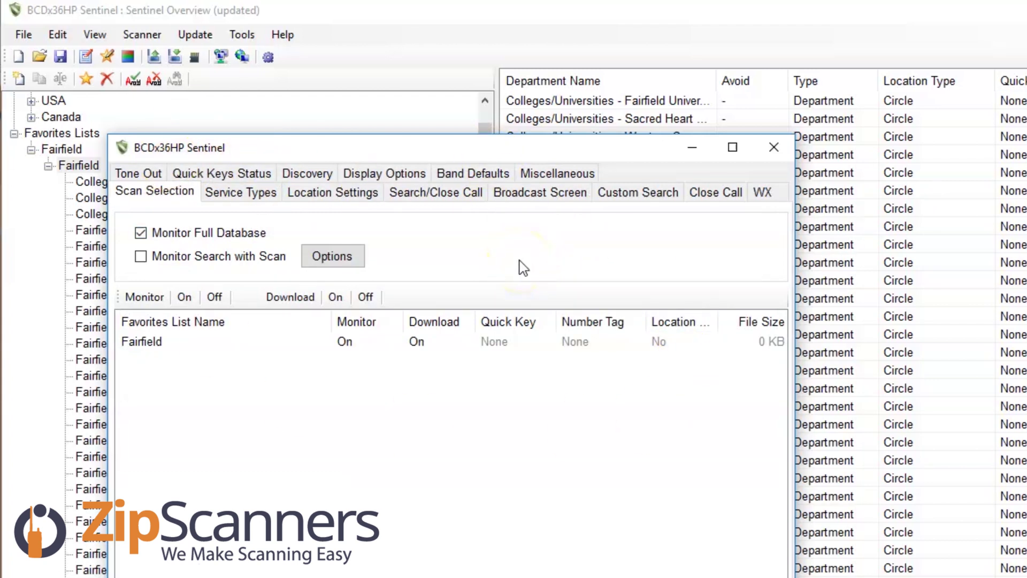
pyautogui.click(774, 155)
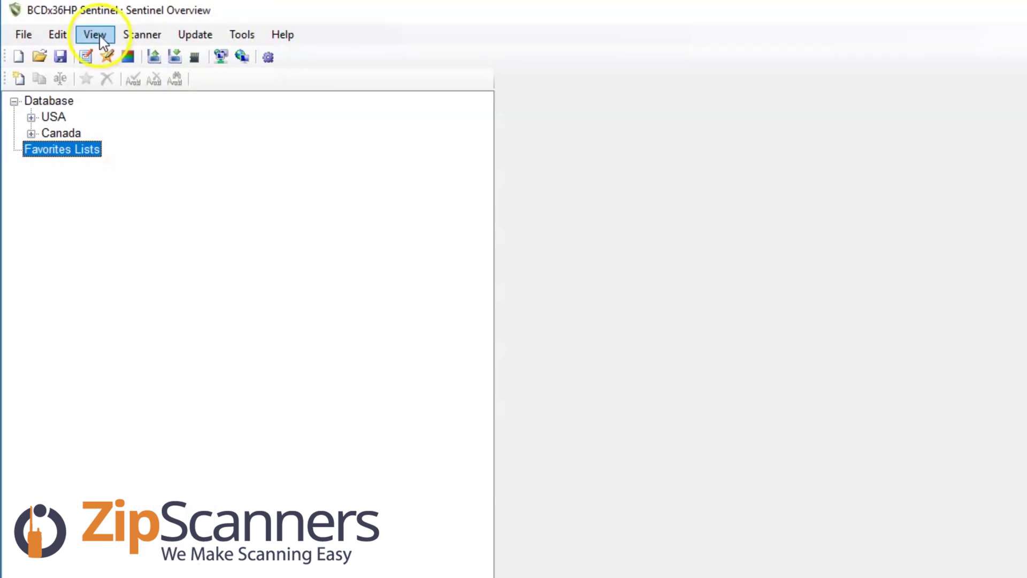
# - Examine the display format options for Mot/P25 and EDACS talkgroup IDs
pyautogui.click(94, 36)
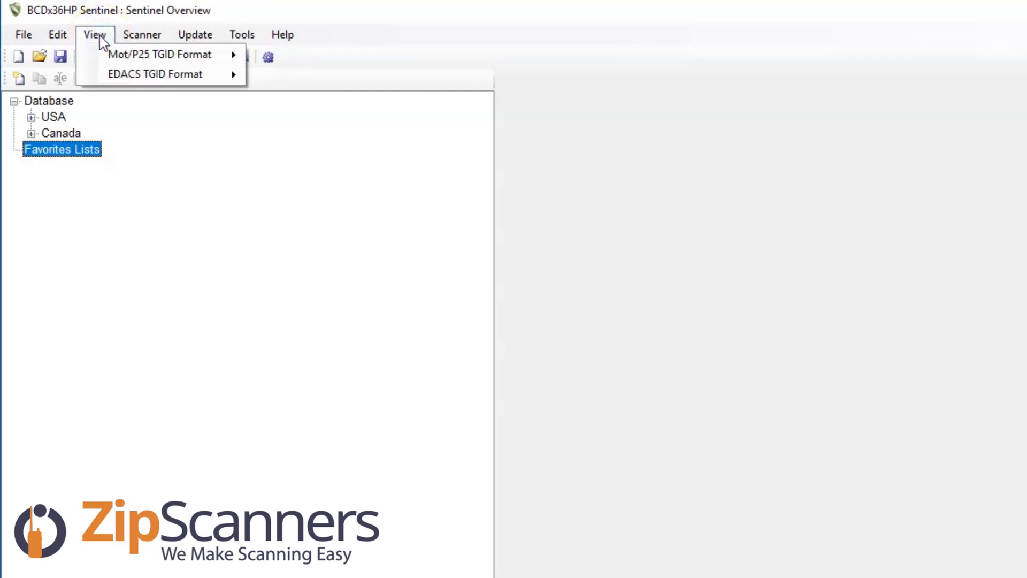
pyautogui.click(115, 54)
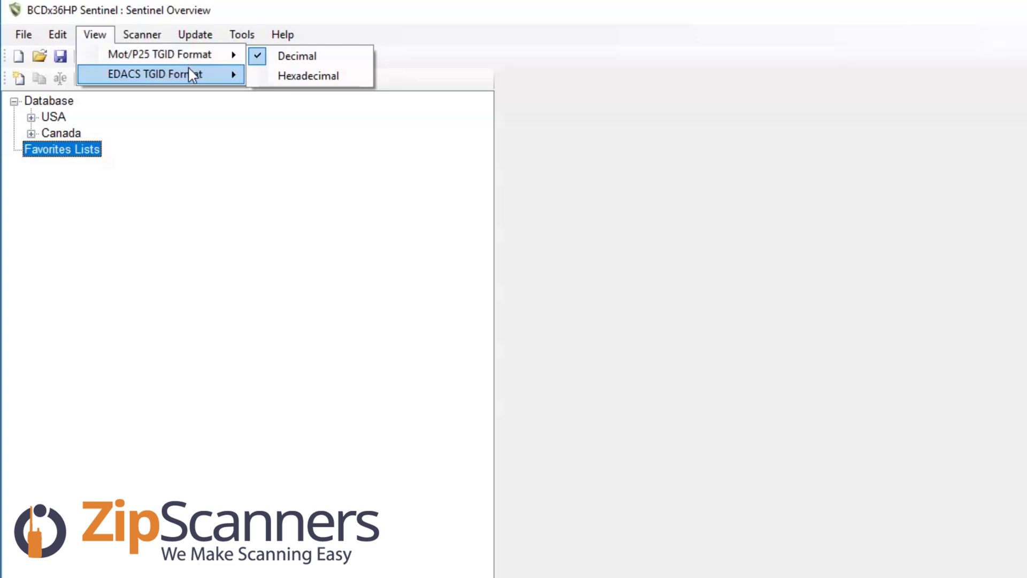
pyautogui.click(188, 68)
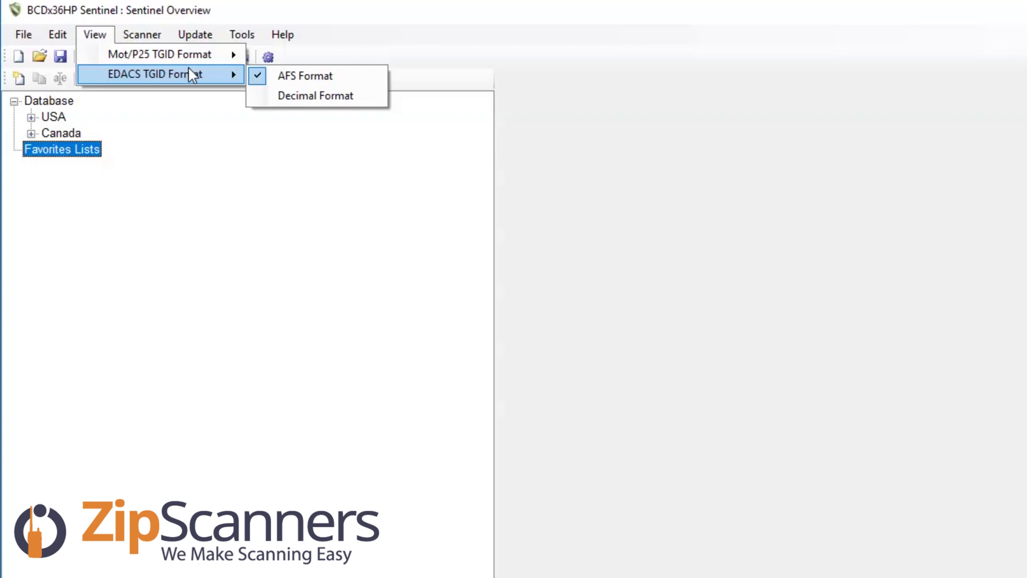
pyautogui.click(147, 44)
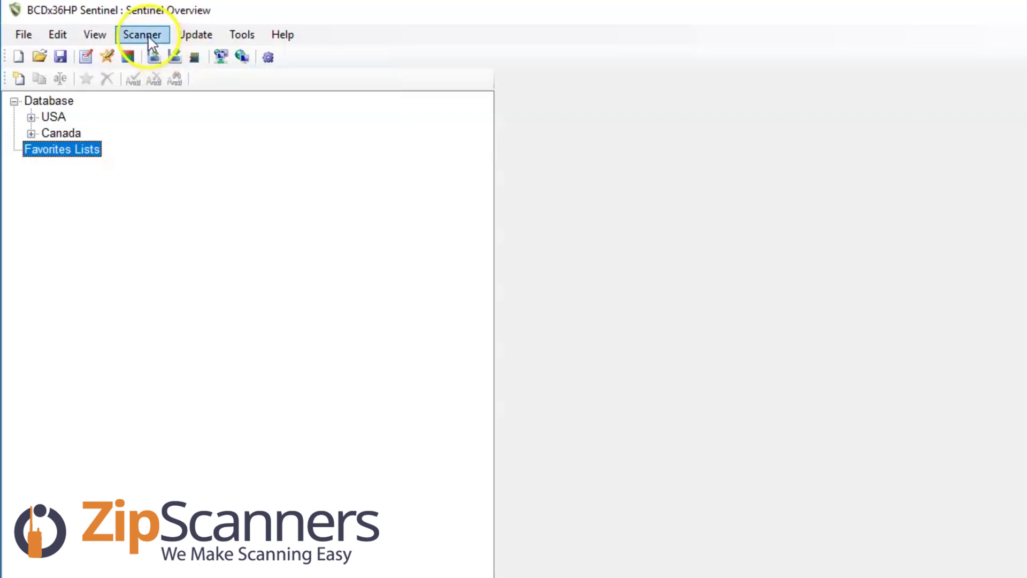
pyautogui.click(110, 36)
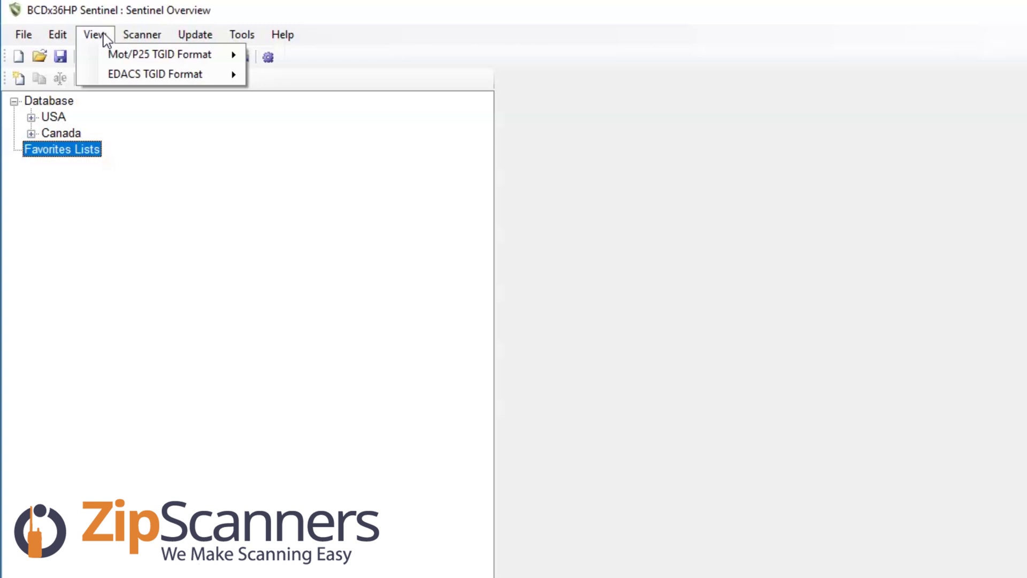
# - Review the commands for reading from the scanner, writing to it and clearing its user data
pyautogui.click(132, 36)
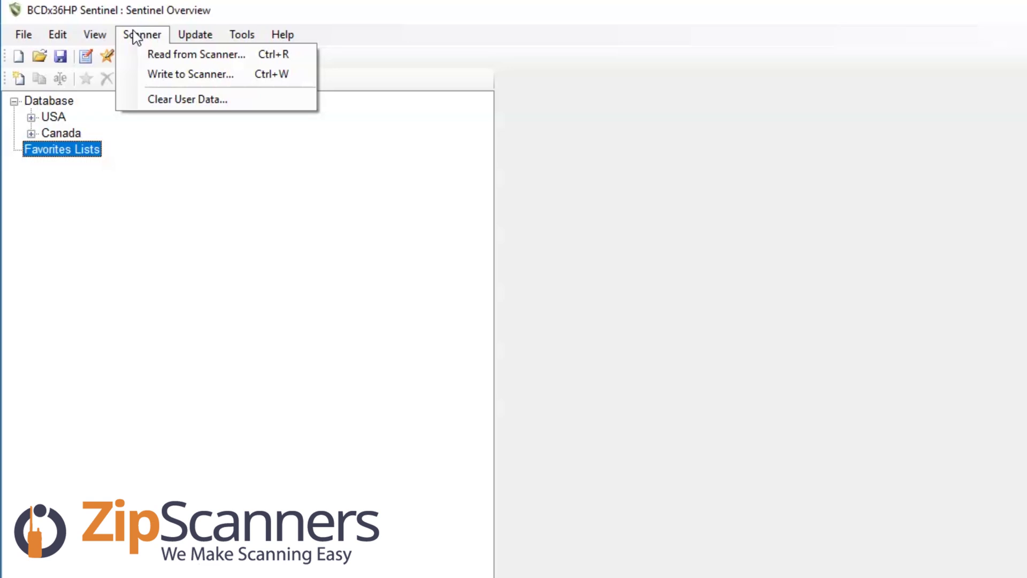
pyautogui.click(240, 34)
pyautogui.click(202, 33)
pyautogui.click(142, 34)
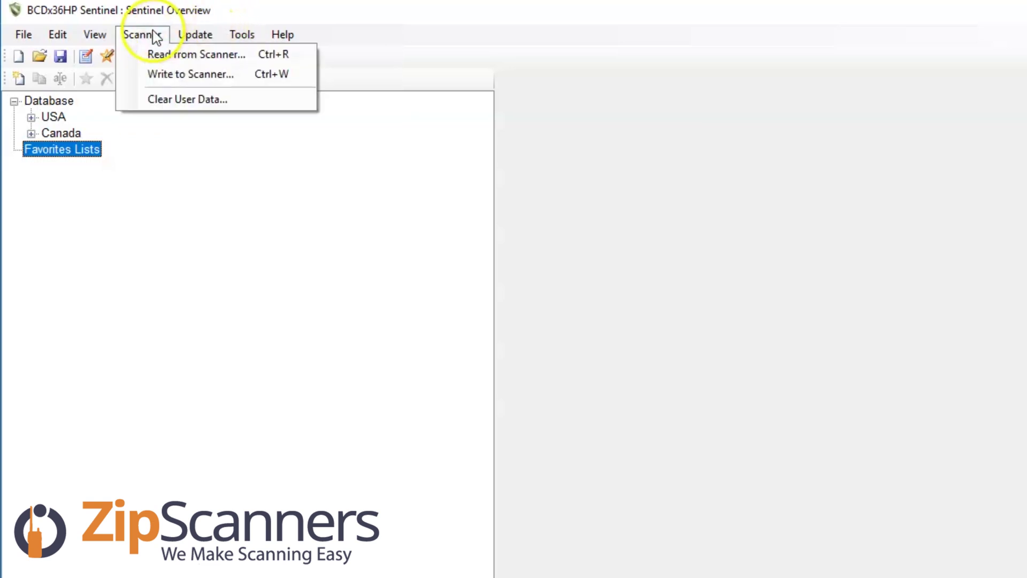
# - Run an update of the master database (HPDB) and dismiss the resulting notice
pyautogui.click(192, 37)
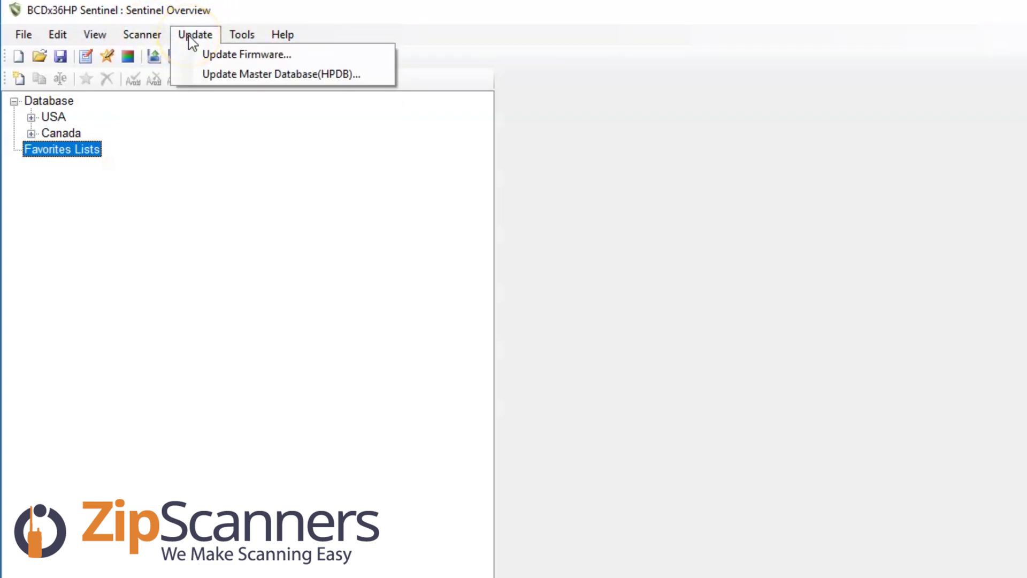
pyautogui.click(256, 75)
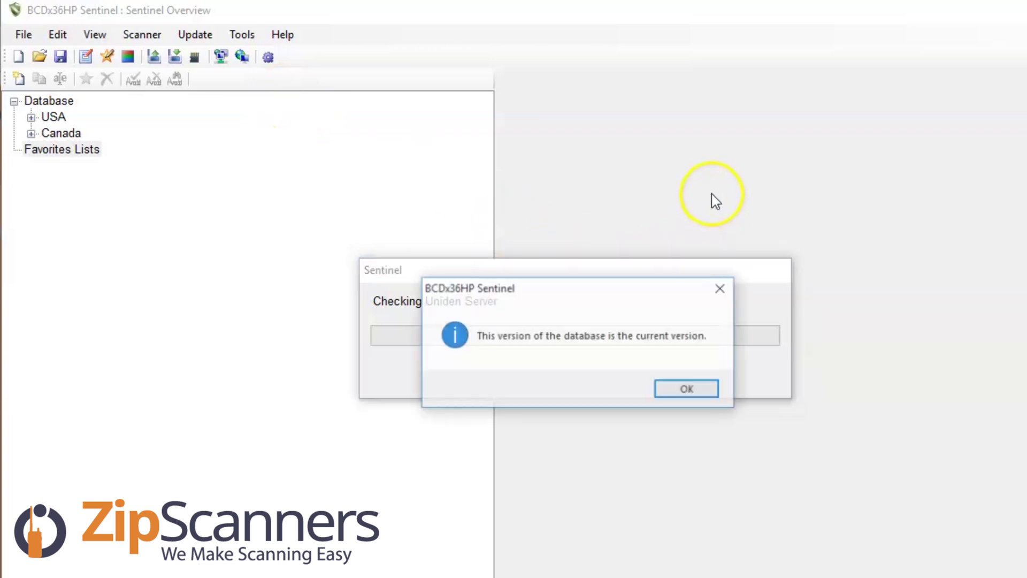
pyautogui.click(688, 389)
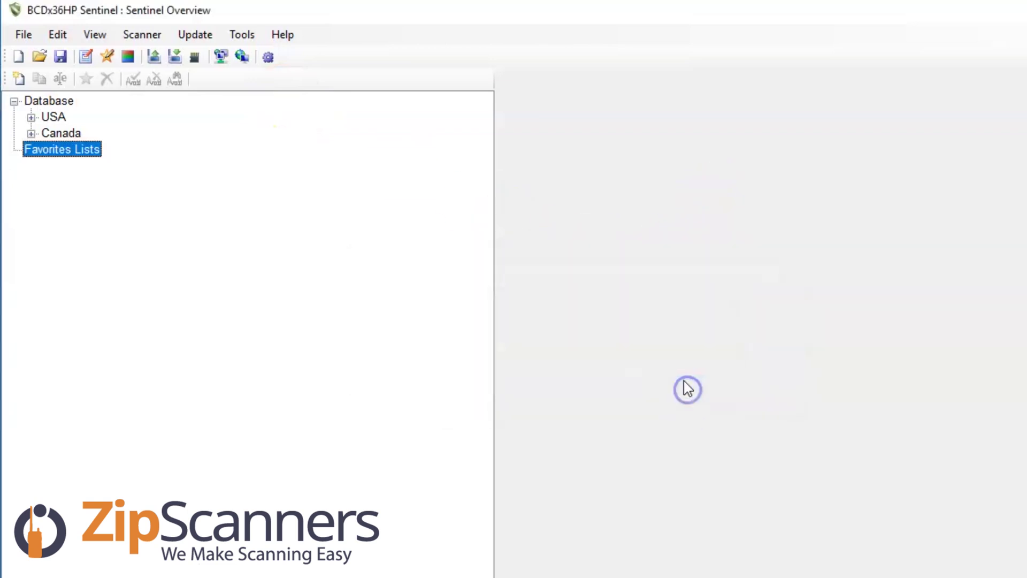
# - Look at the firmware update option, and set the target scanner model to BCDx36HP
pyautogui.click(195, 37)
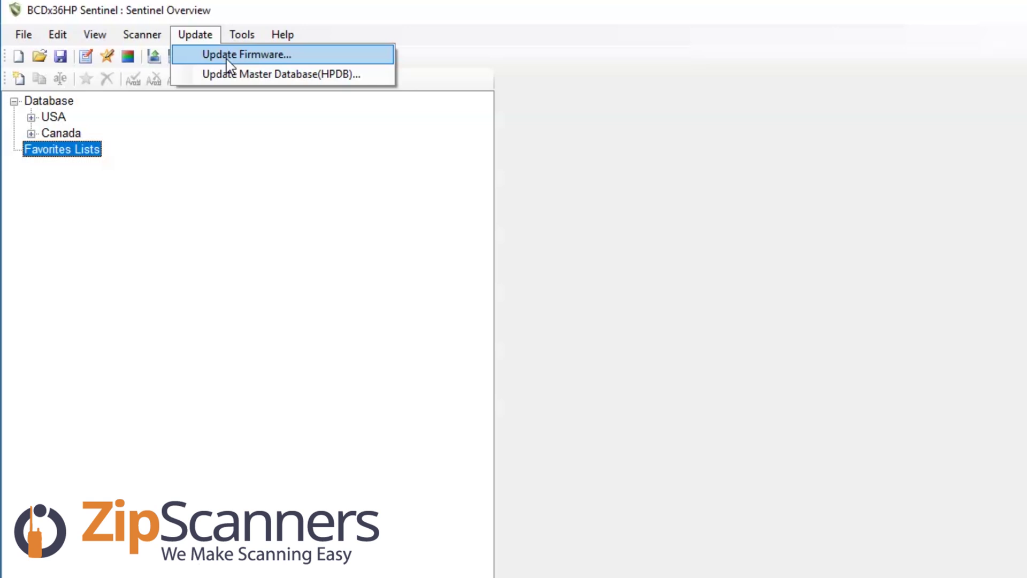
pyautogui.click(242, 36)
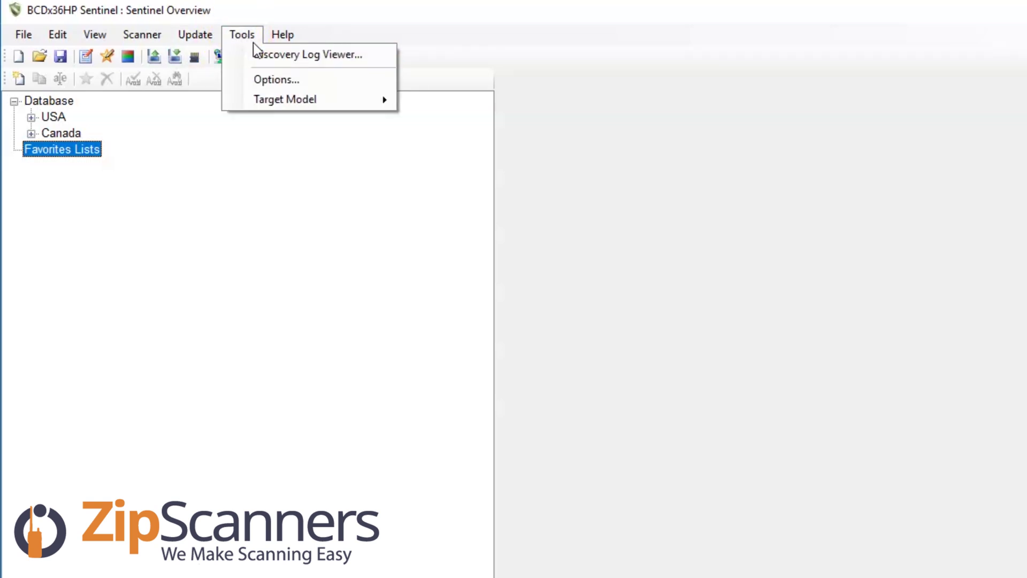
pyautogui.click(277, 107)
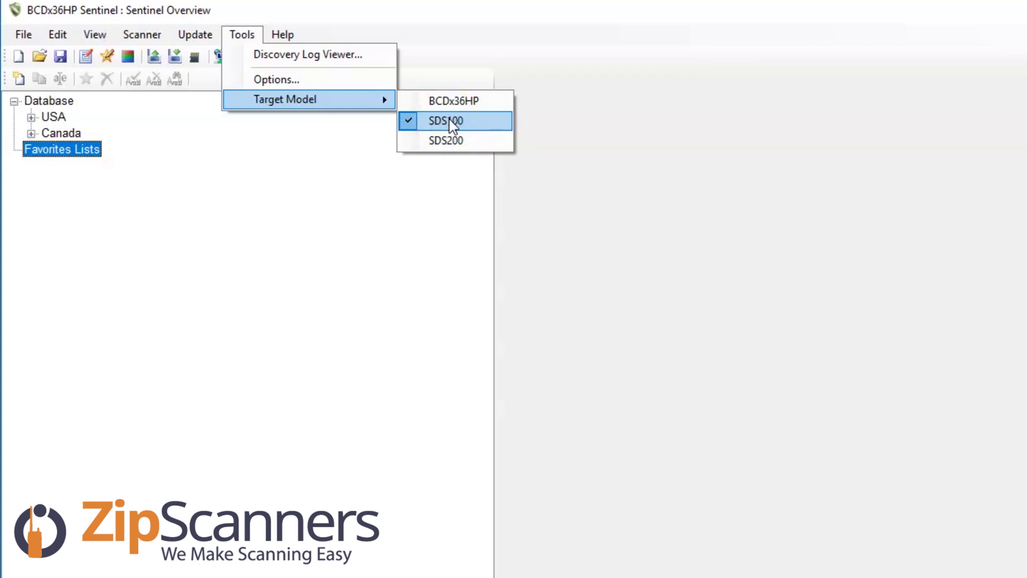
pyautogui.click(446, 100)
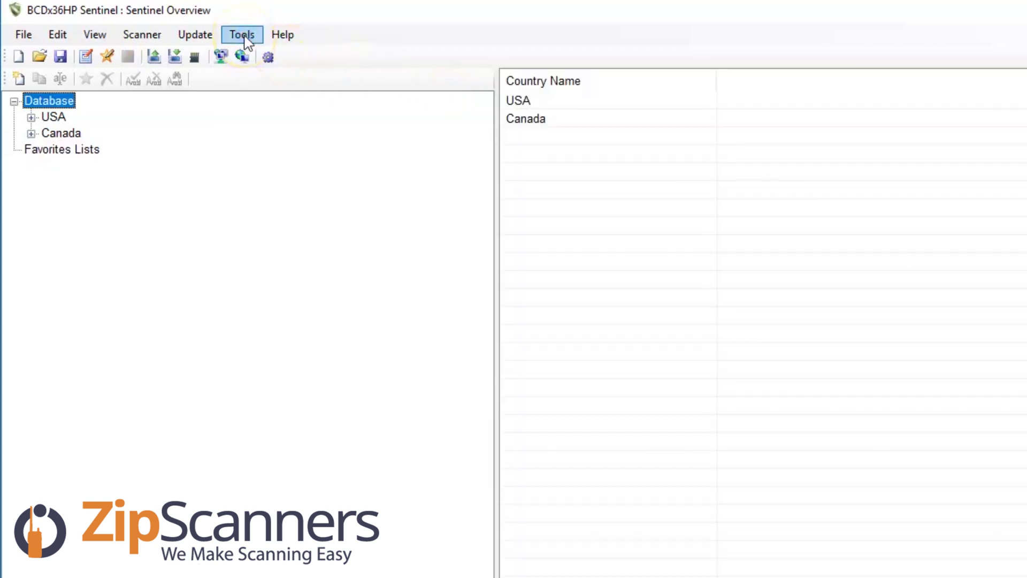
# - Change the target scanner model to SDS100
pyautogui.click(244, 37)
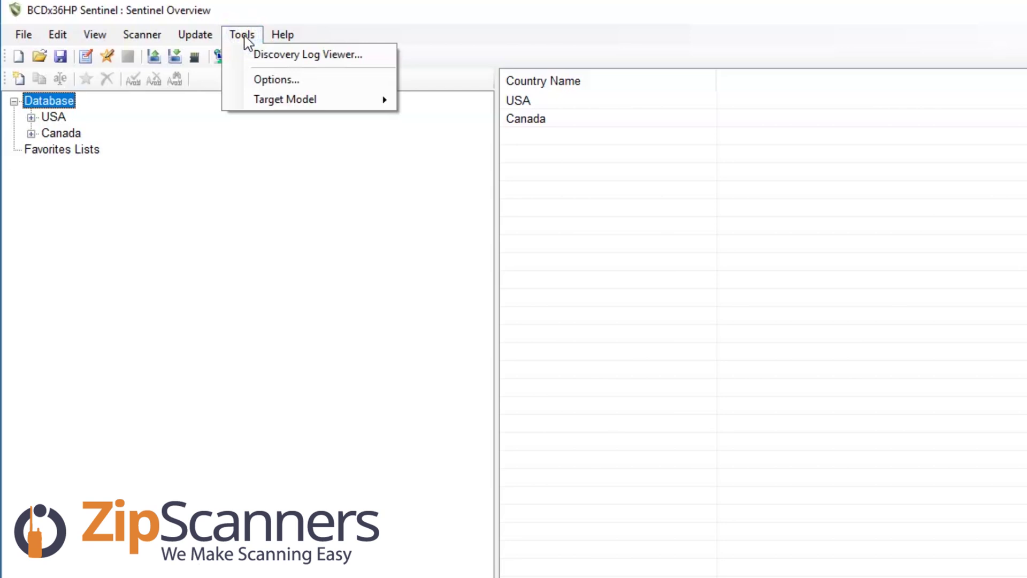
pyautogui.click(278, 99)
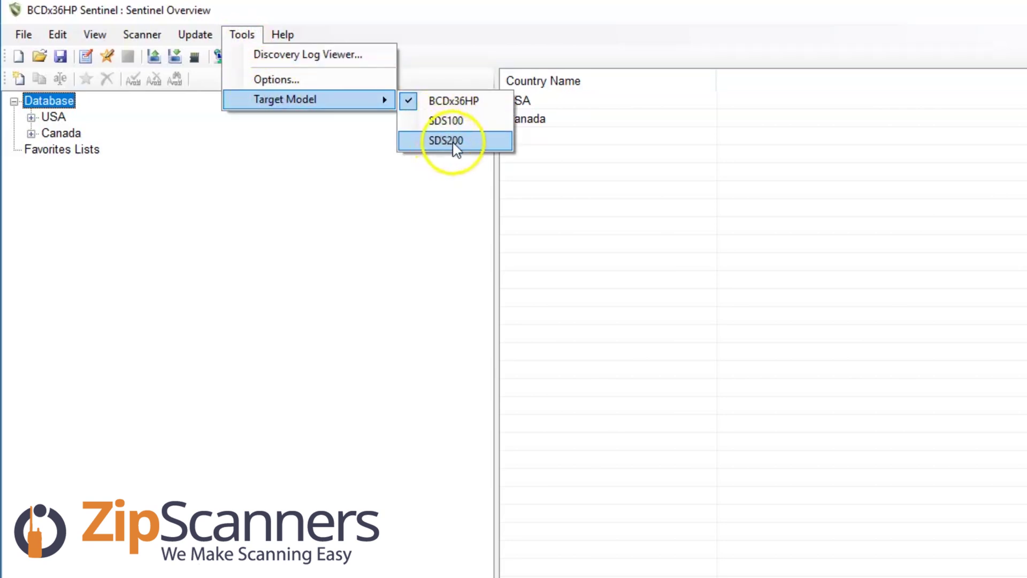
pyautogui.click(450, 121)
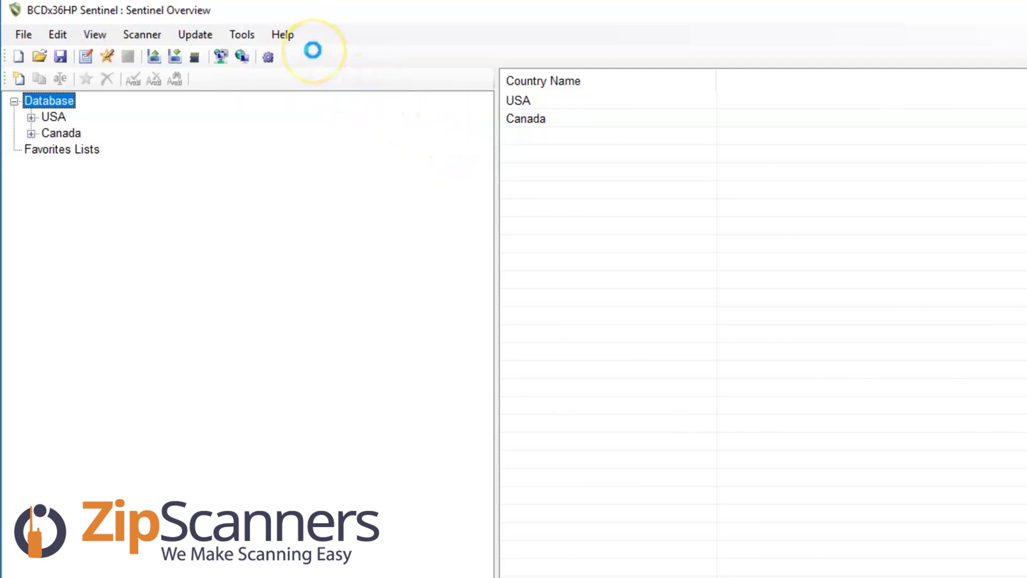
# - Check the program's version information, and close it
pyautogui.click(283, 35)
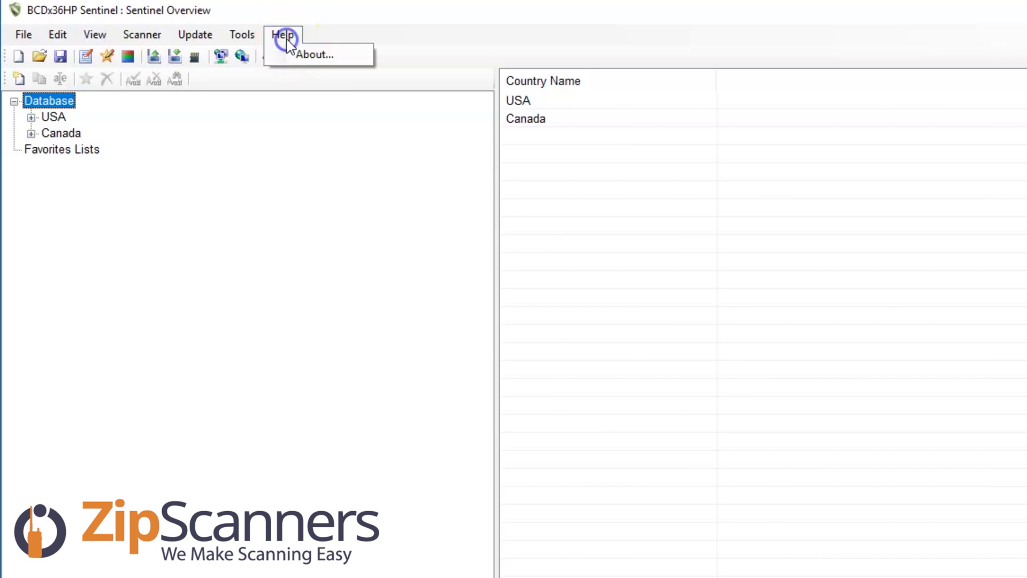
pyautogui.click(310, 53)
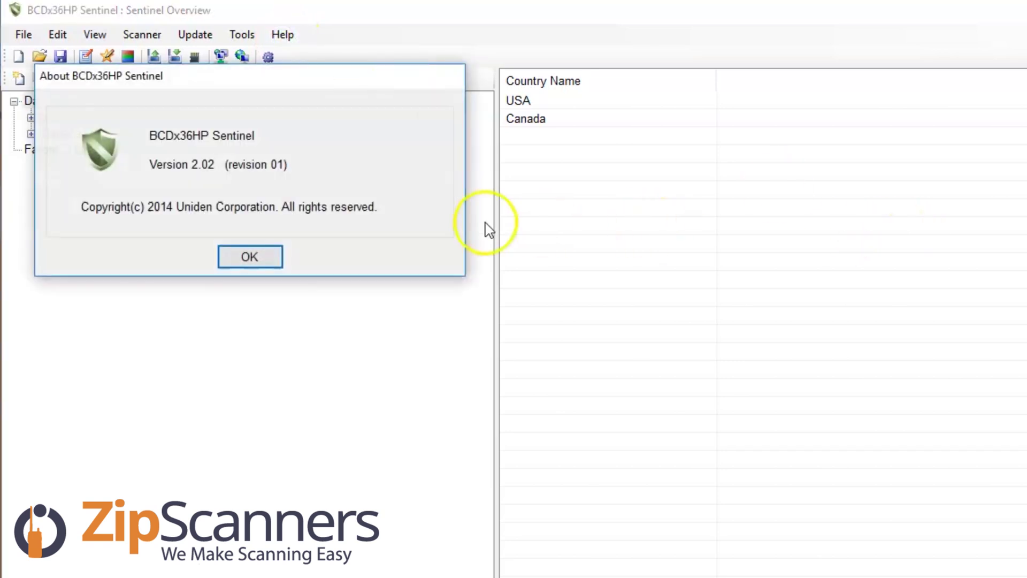
pyautogui.click(271, 261)
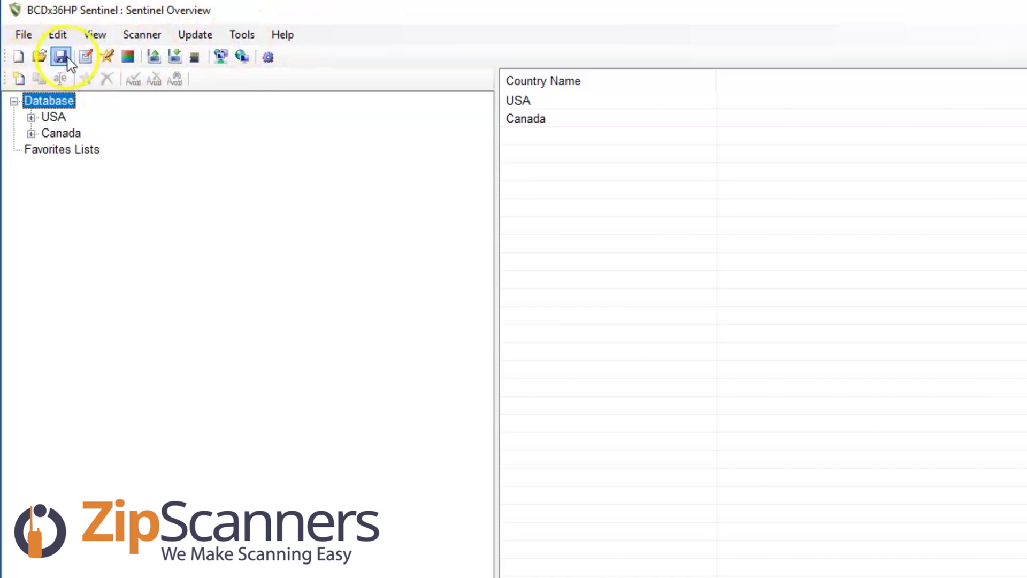
# - Open the display customizer and set the text color of the Func item on the Simple Conventional layout to SpringGreen
pyautogui.click(129, 57)
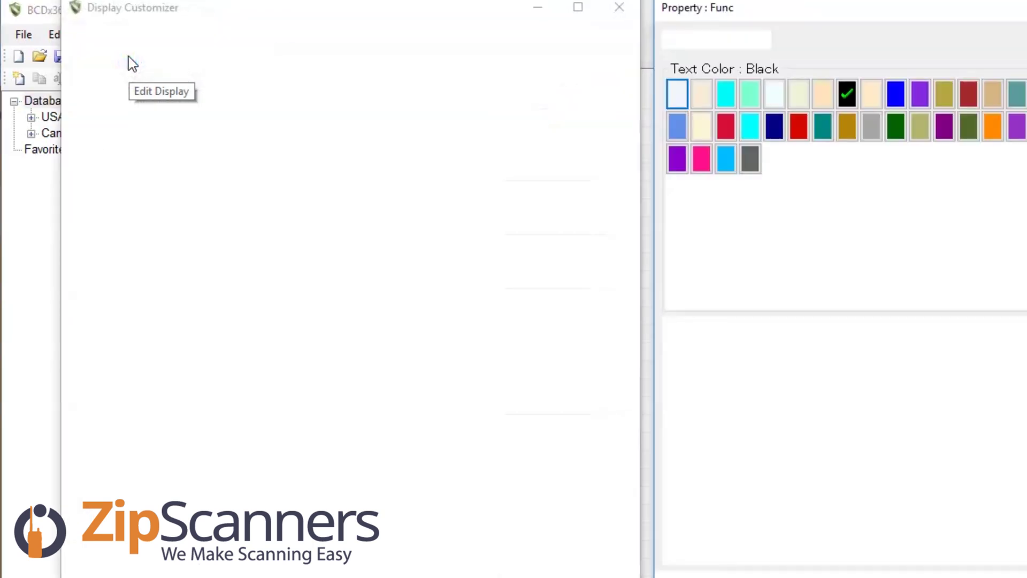
pyautogui.click(150, 69)
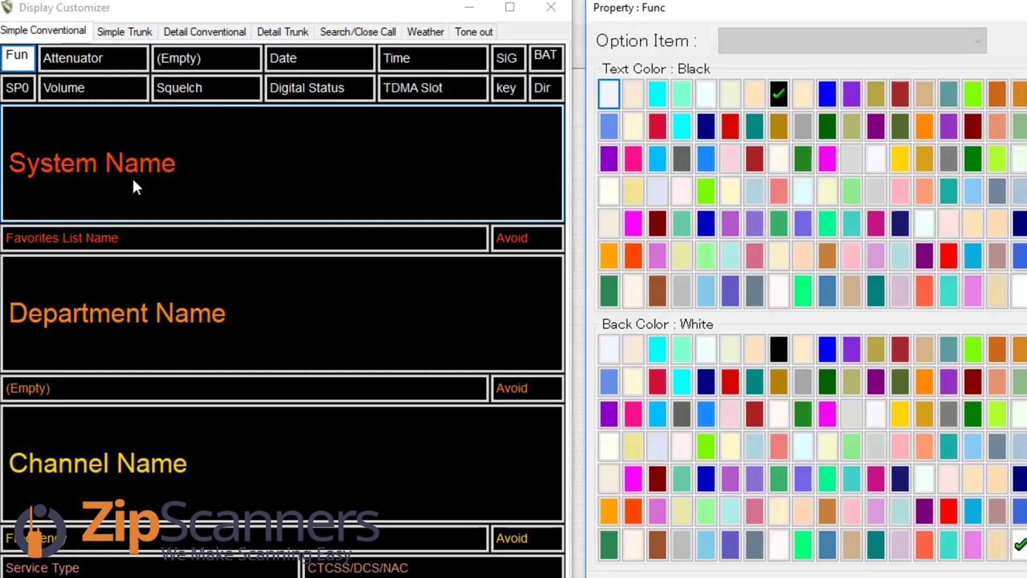
pyautogui.click(804, 296)
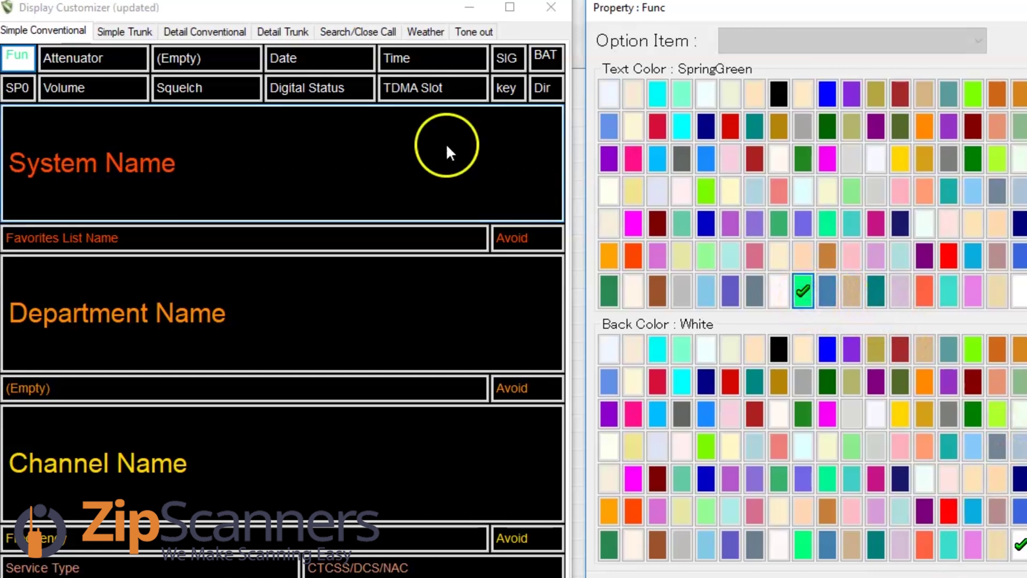
# - Try several text colors for System Name, settling on Fuchsia text with a ForestGreen back color
pyautogui.click(166, 164)
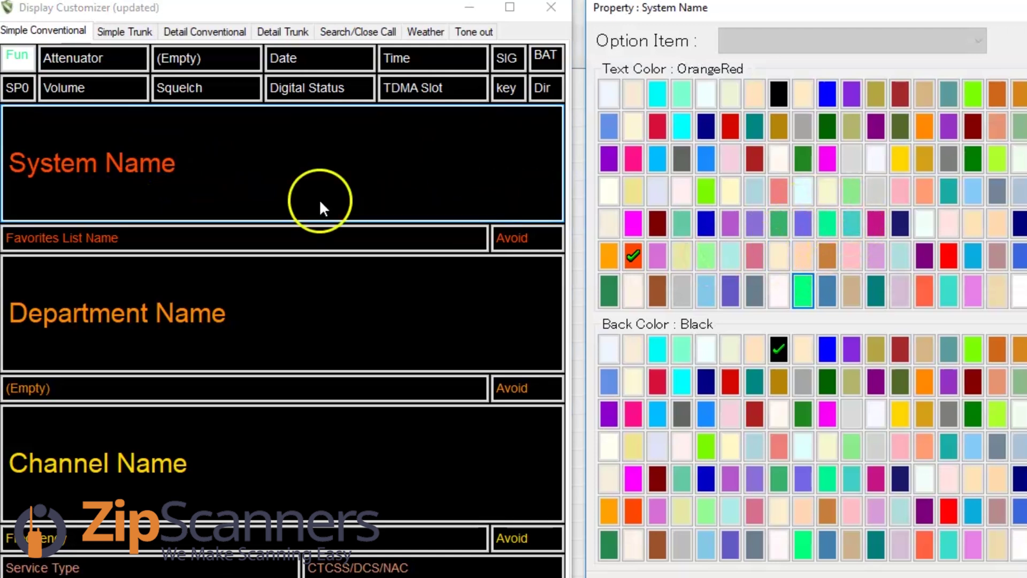
pyautogui.click(802, 290)
pyautogui.click(753, 191)
pyautogui.click(730, 160)
pyautogui.click(827, 224)
pyautogui.click(900, 193)
pyautogui.click(877, 122)
pyautogui.click(943, 138)
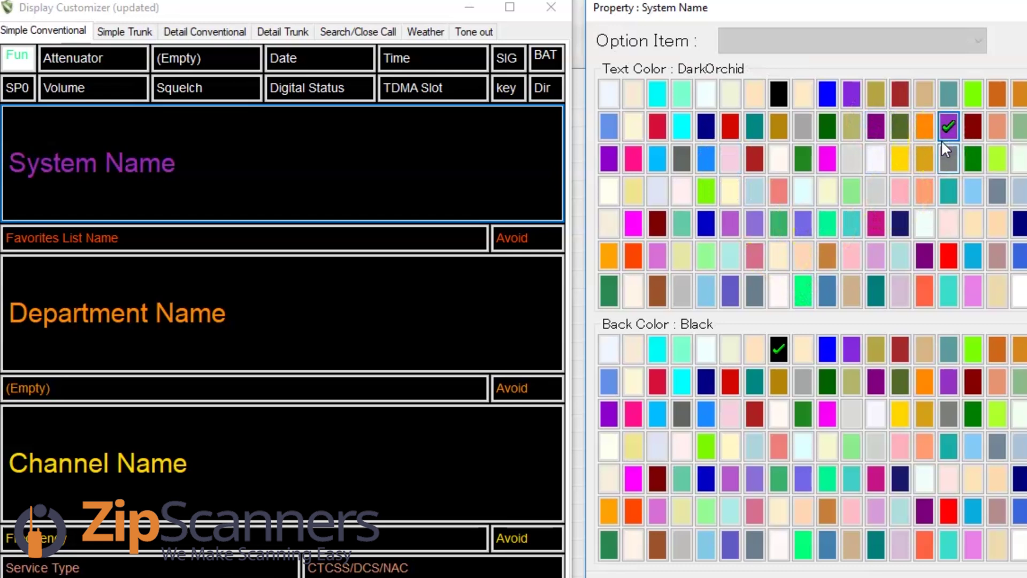
pyautogui.click(809, 410)
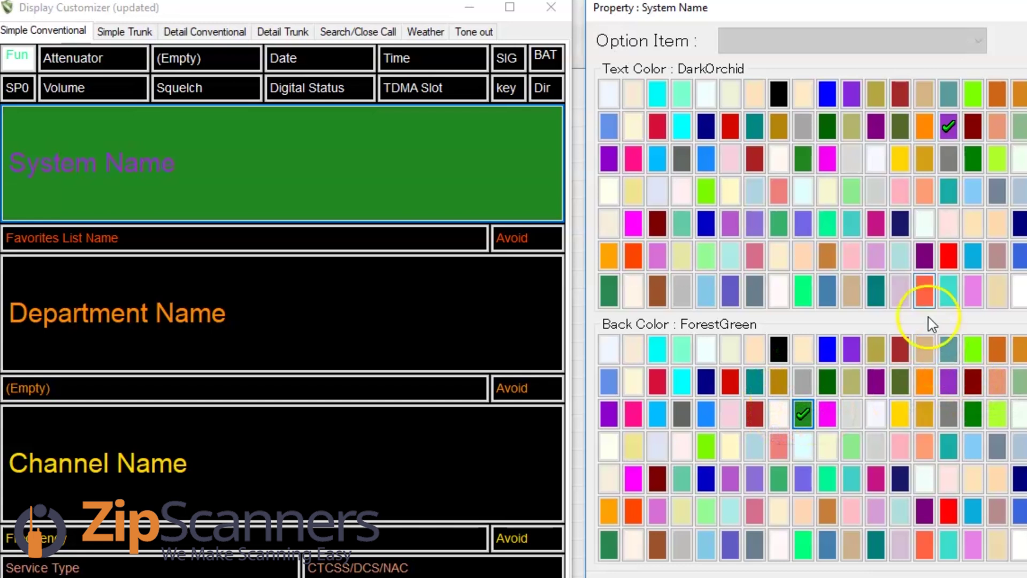
pyautogui.click(827, 159)
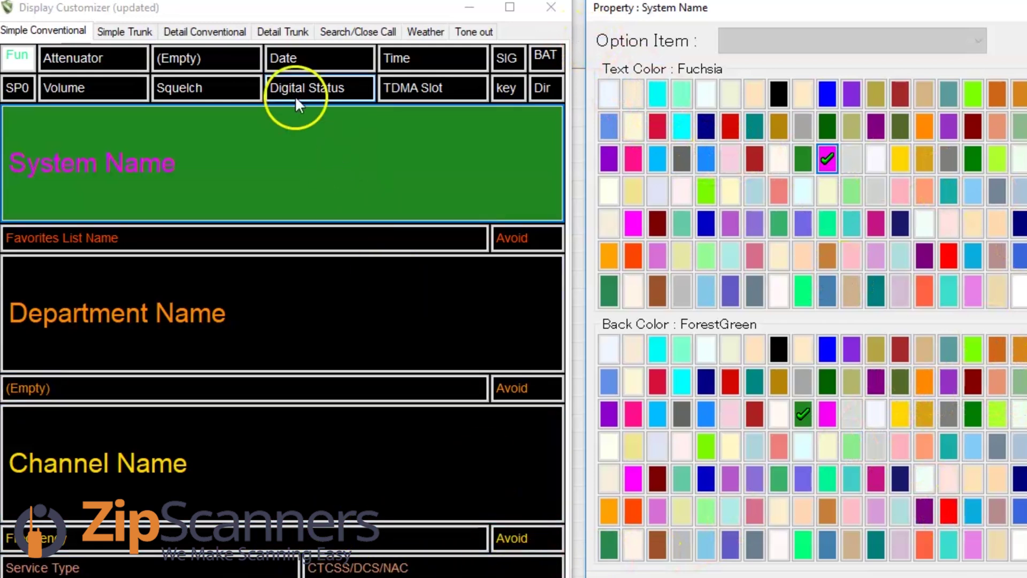
# - Set the text color of the Favorites List Name item to MediumBlue and close the display customizer
pyautogui.click(143, 233)
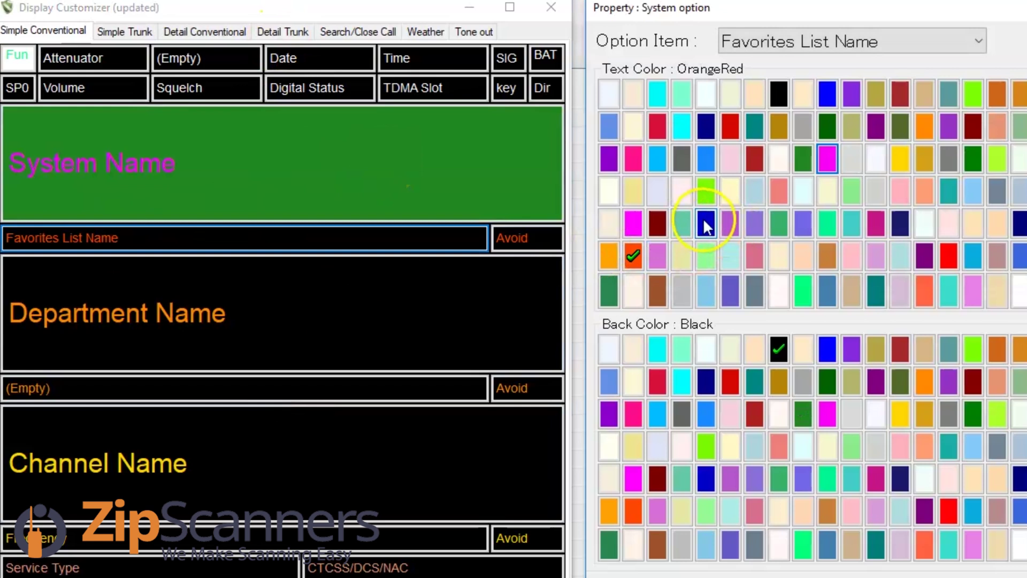
pyautogui.click(706, 222)
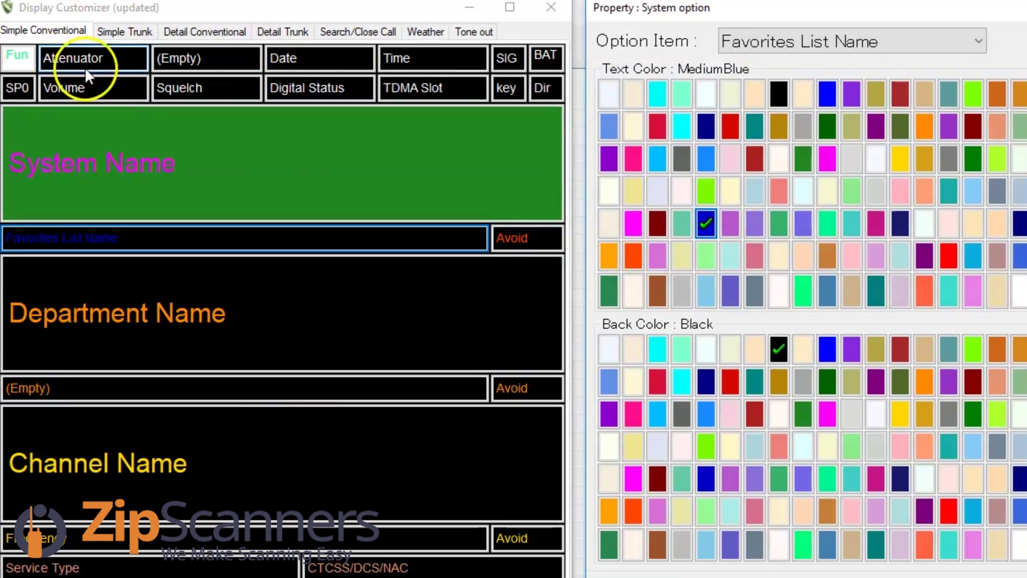
pyautogui.click(550, 10)
pyautogui.click(513, 390)
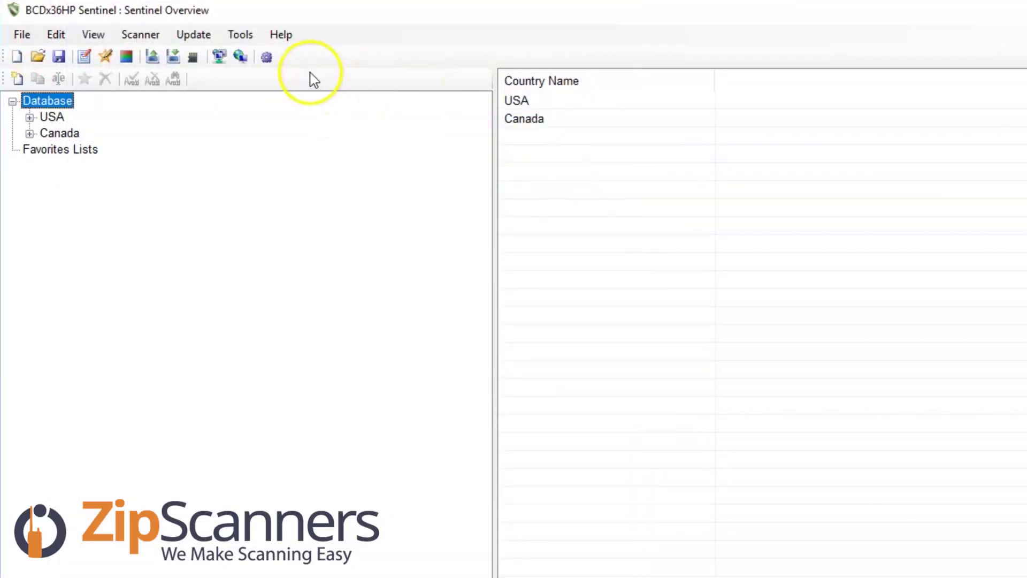
pyautogui.click(194, 57)
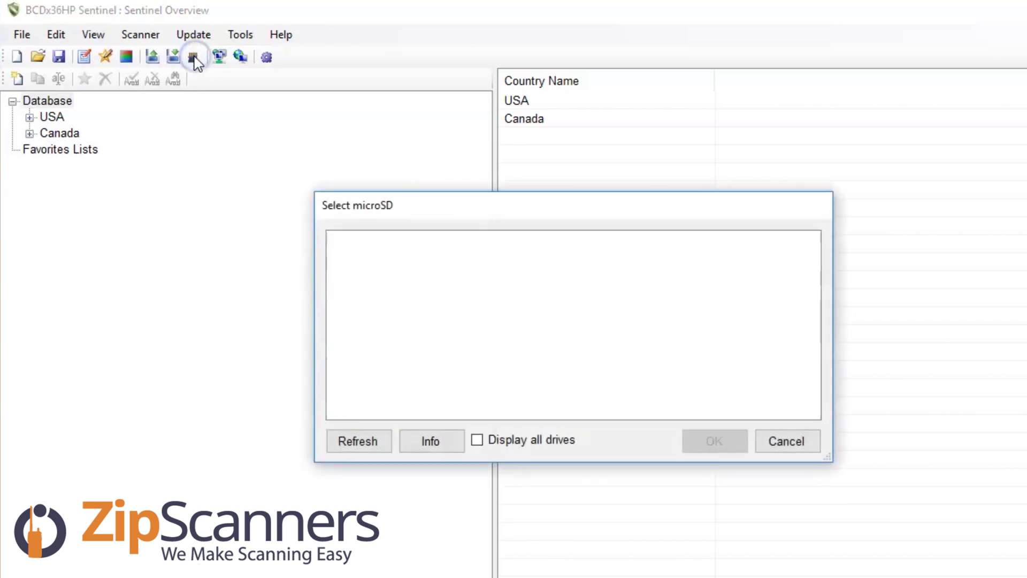
pyautogui.click(476, 440)
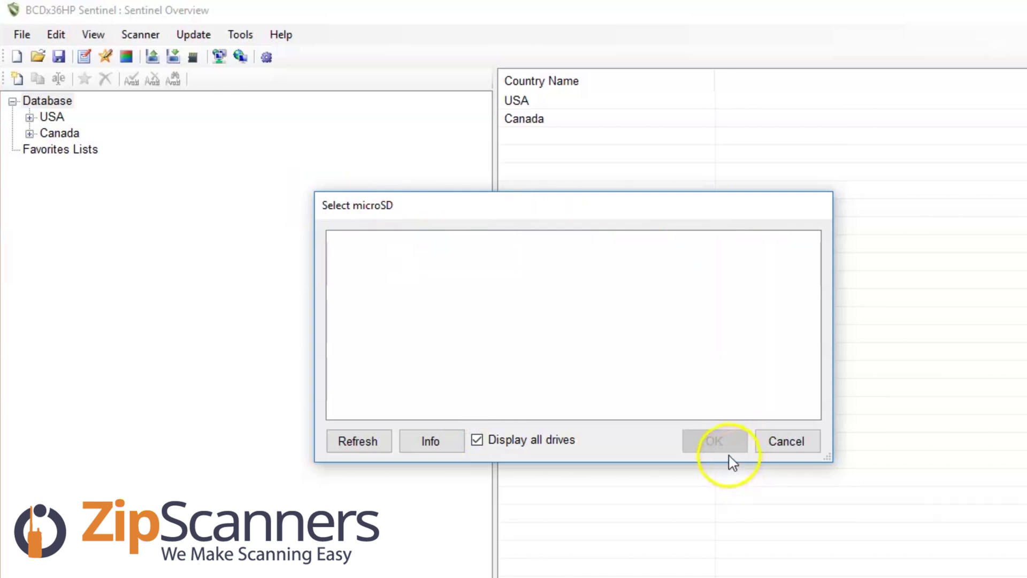
pyautogui.click(776, 442)
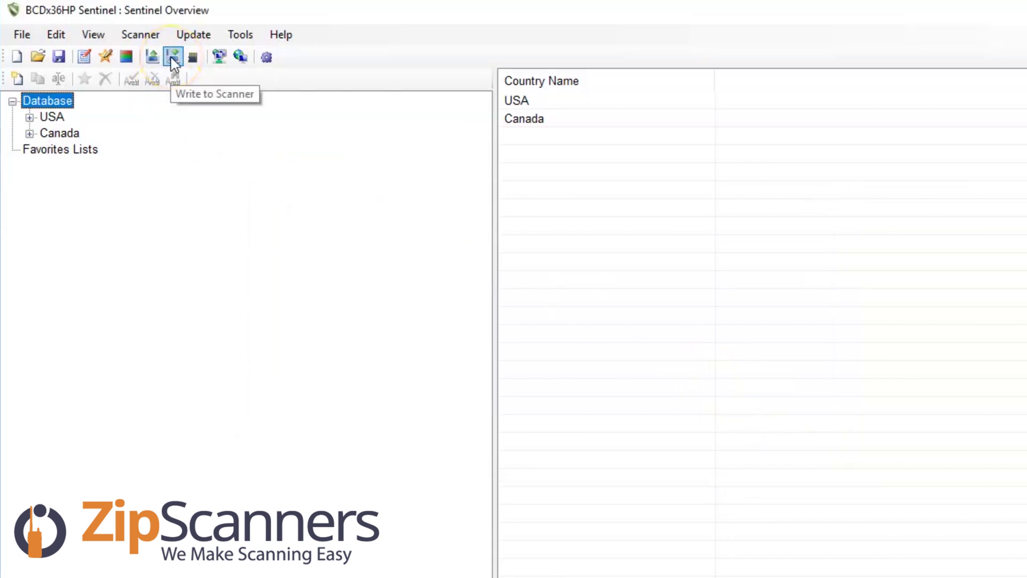
# - Clear the scanner's user data on the E:\ drive, displaying all drives to find the card
pyautogui.click(60, 150)
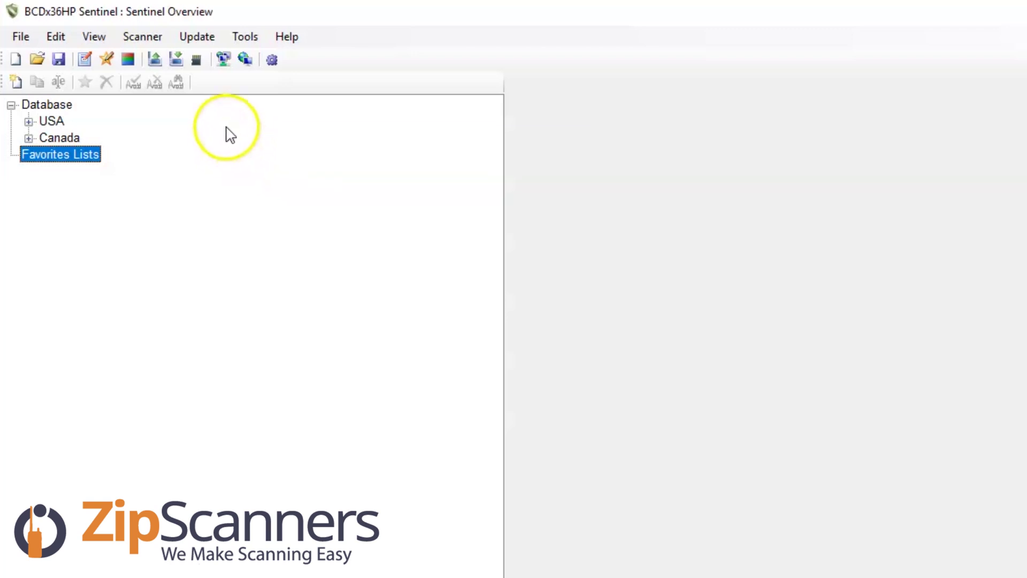
pyautogui.click(197, 60)
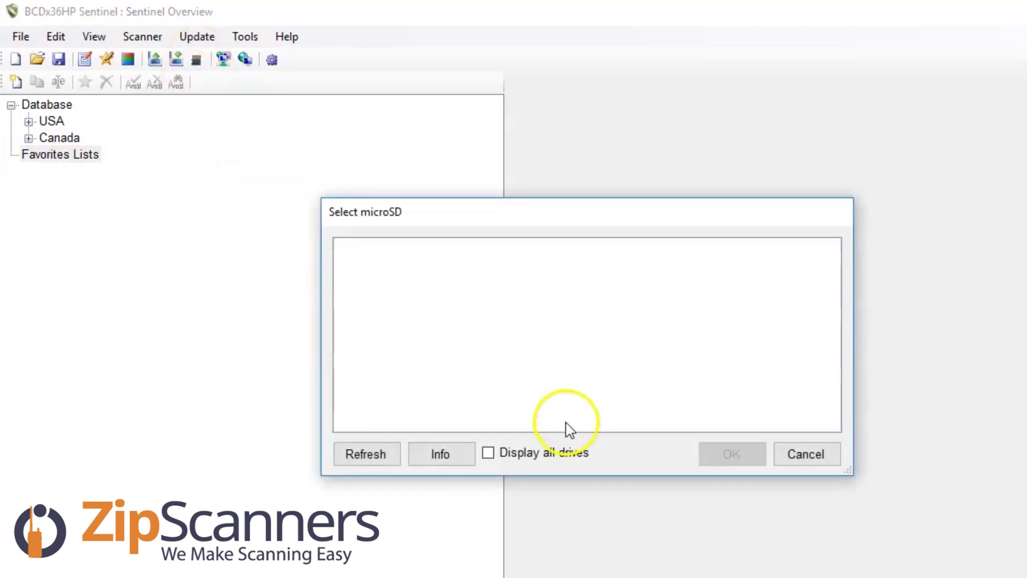
pyautogui.click(488, 453)
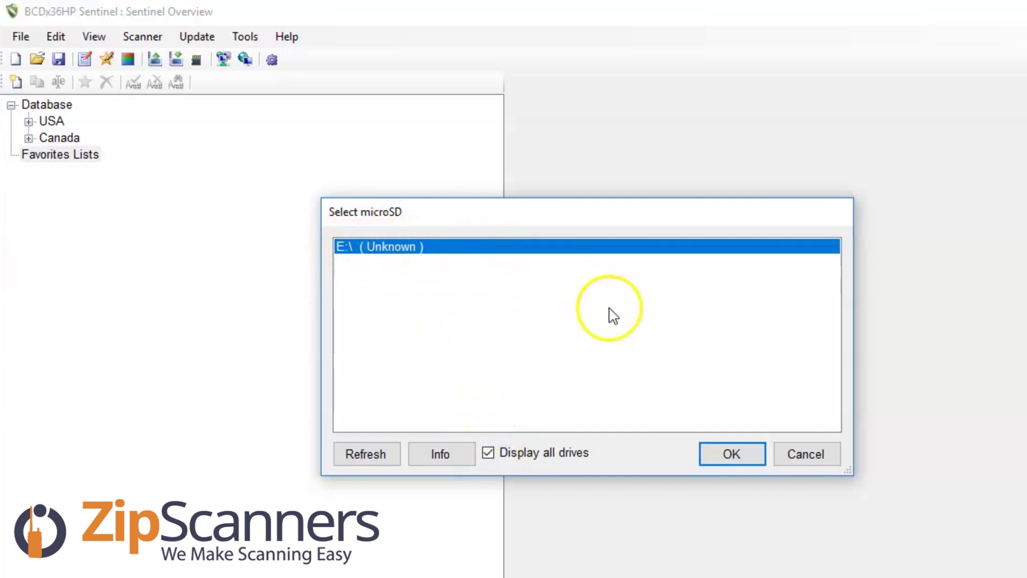
pyautogui.click(729, 452)
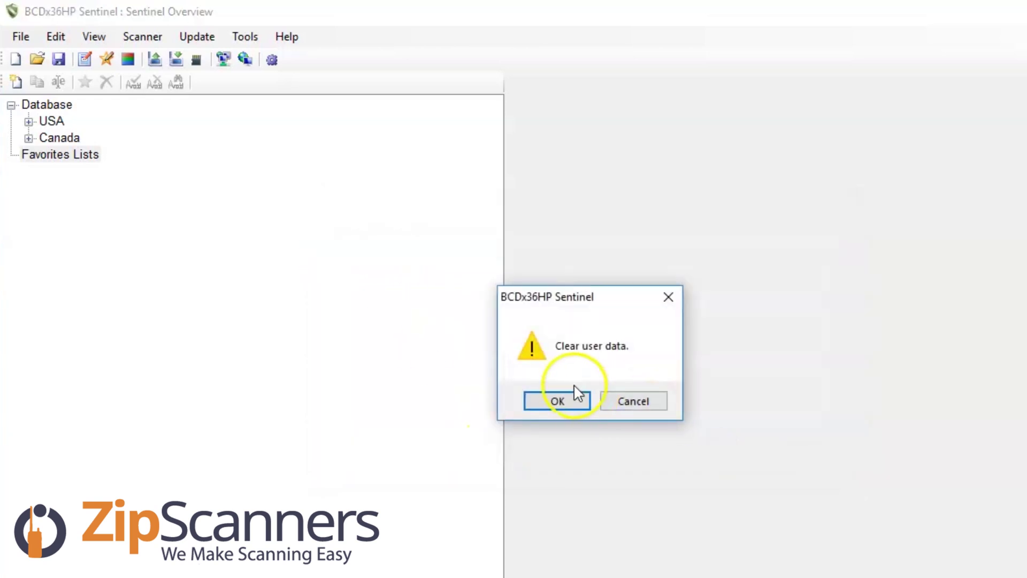
pyautogui.click(557, 401)
pyautogui.click(649, 400)
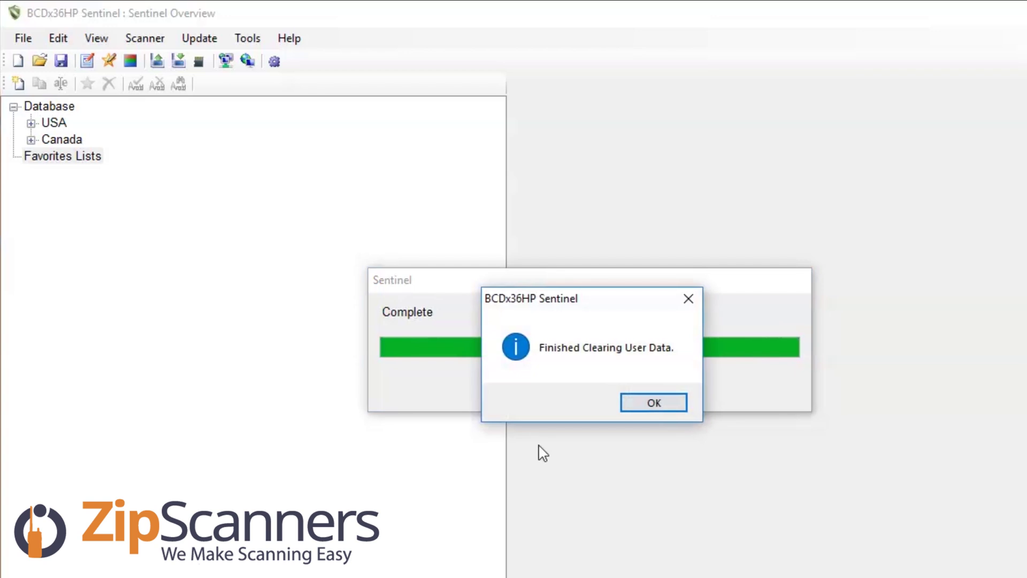
pyautogui.click(672, 403)
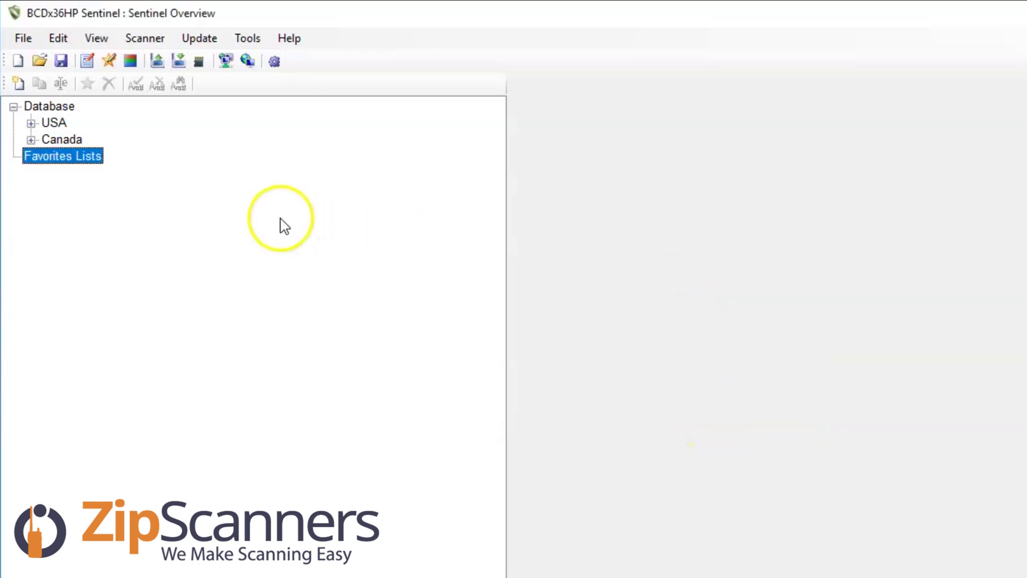
# - Expand the database through USA and Minnesota down to Hennepin county
pyautogui.click(31, 123)
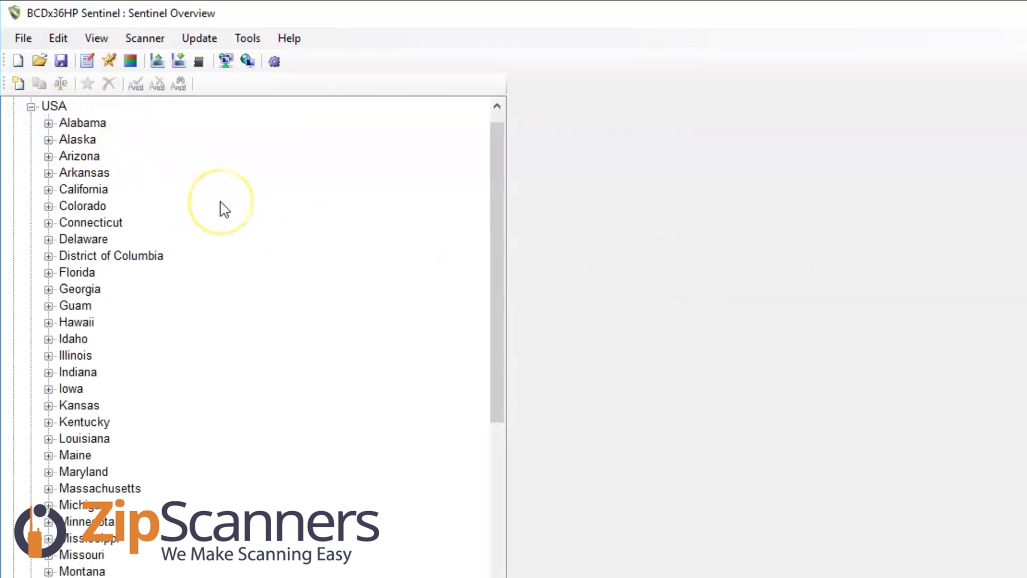
pyautogui.scroll(-2, 223, 209)
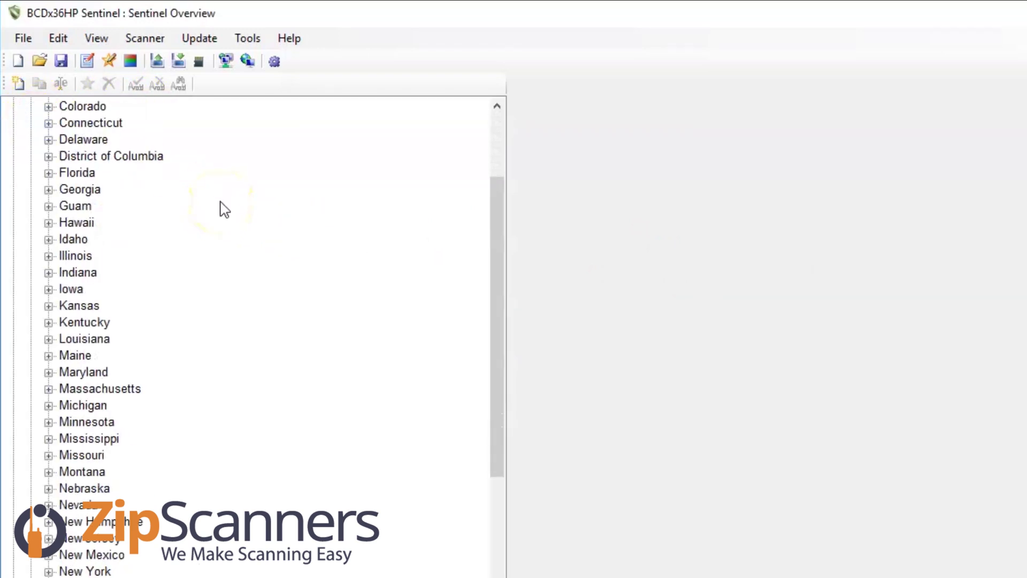
pyautogui.click(49, 422)
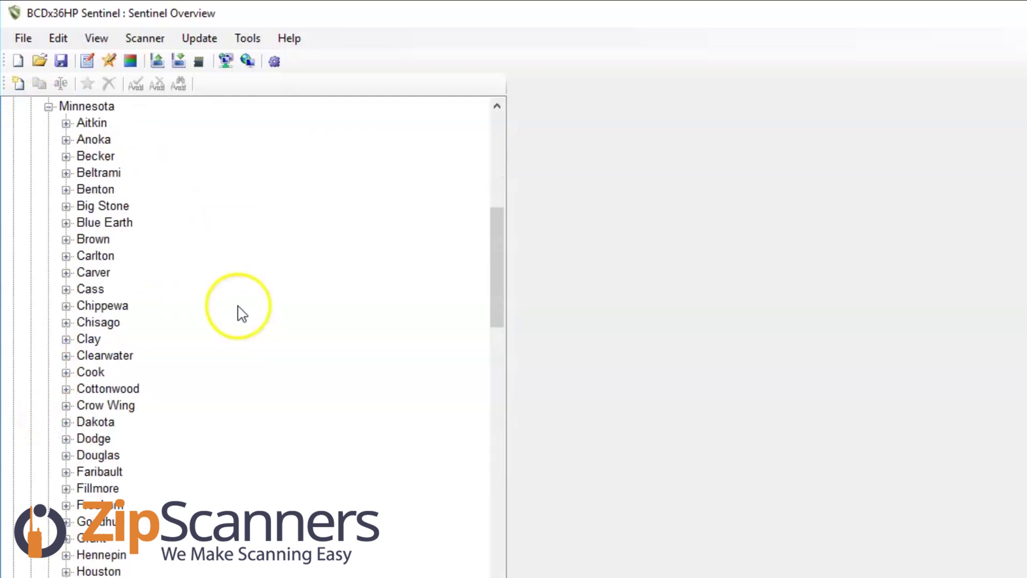
pyautogui.scroll(-1, 280, 300)
pyautogui.scroll(-1, 283, 303)
pyautogui.click(65, 454)
pyautogui.scroll(-1, 300, 381)
pyautogui.scroll(-2, 267, 383)
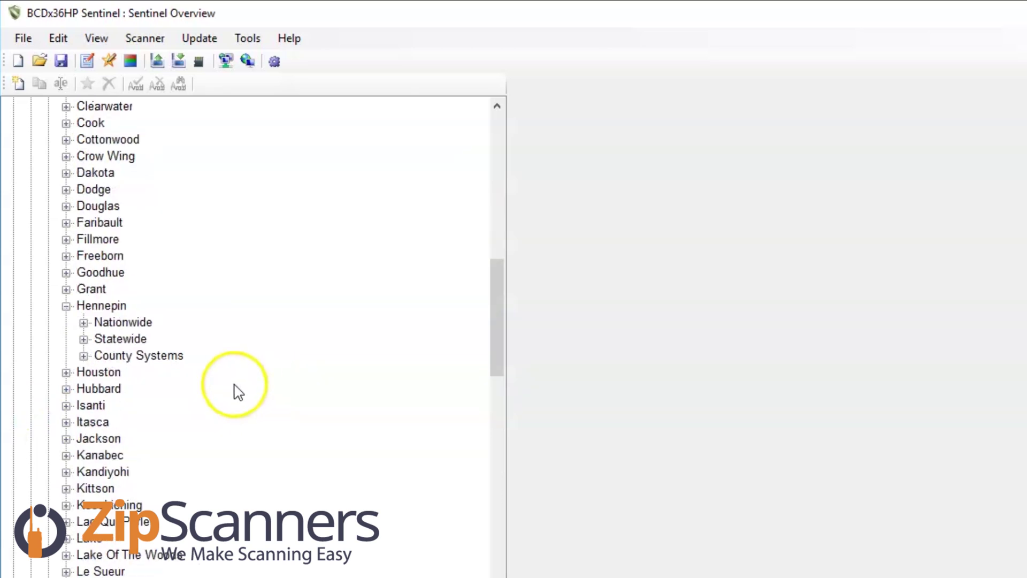
# - Look through Hennepin's County Systems, and collapse the list again
pyautogui.click(84, 355)
pyautogui.scroll(-4, 86, 357)
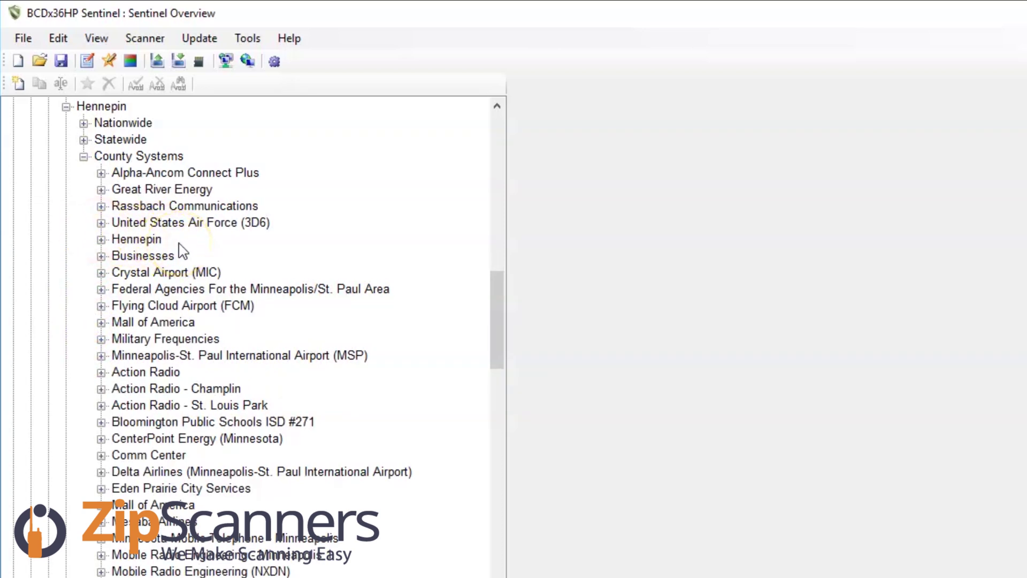
pyautogui.click(83, 156)
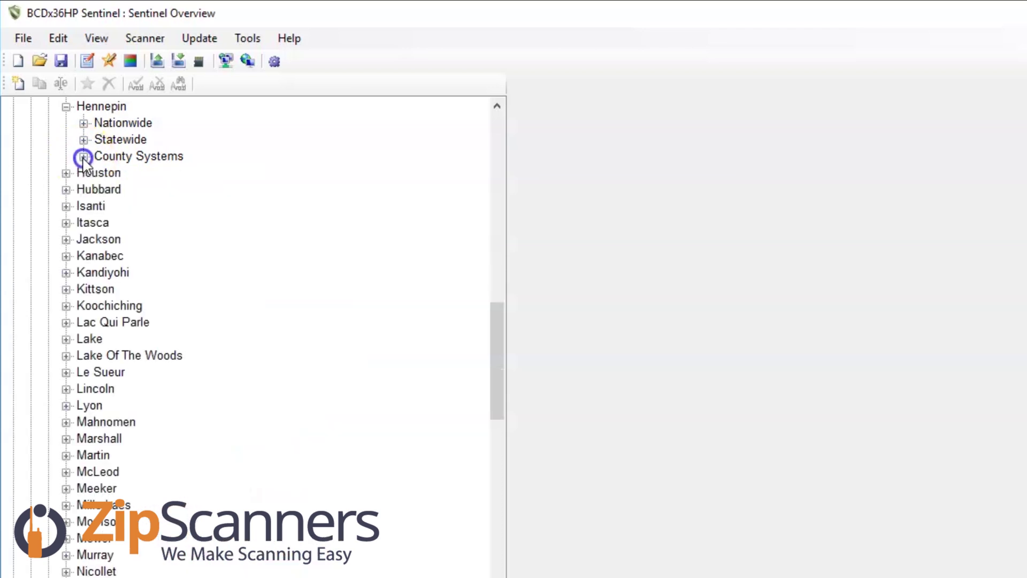
# - Expand Hennepin's Statewide systems and the Allied Radio Matrix for Emergency Response (ARMER), and look through its departments
pyautogui.click(84, 140)
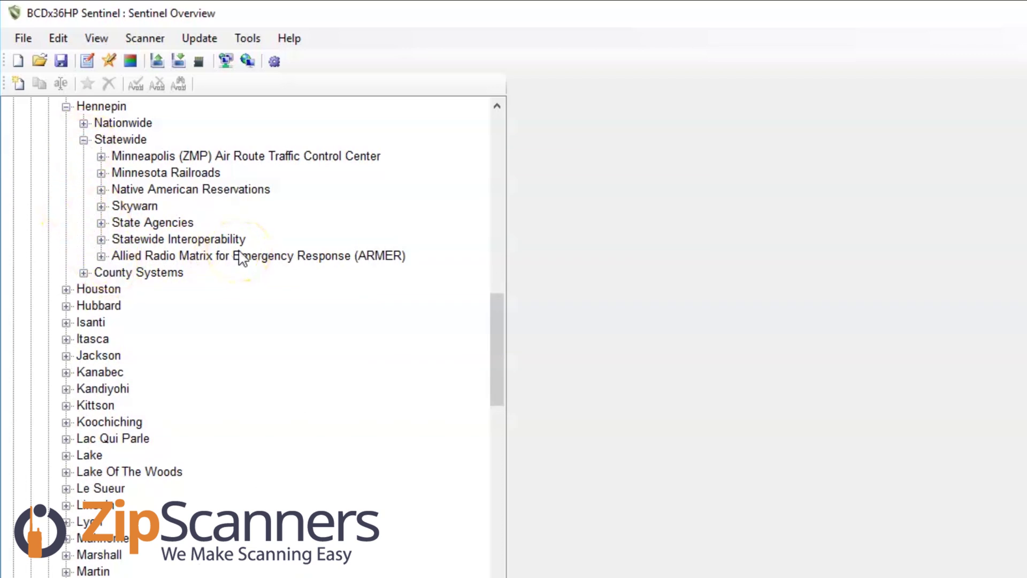
pyautogui.click(84, 141)
pyautogui.click(84, 140)
pyautogui.click(102, 256)
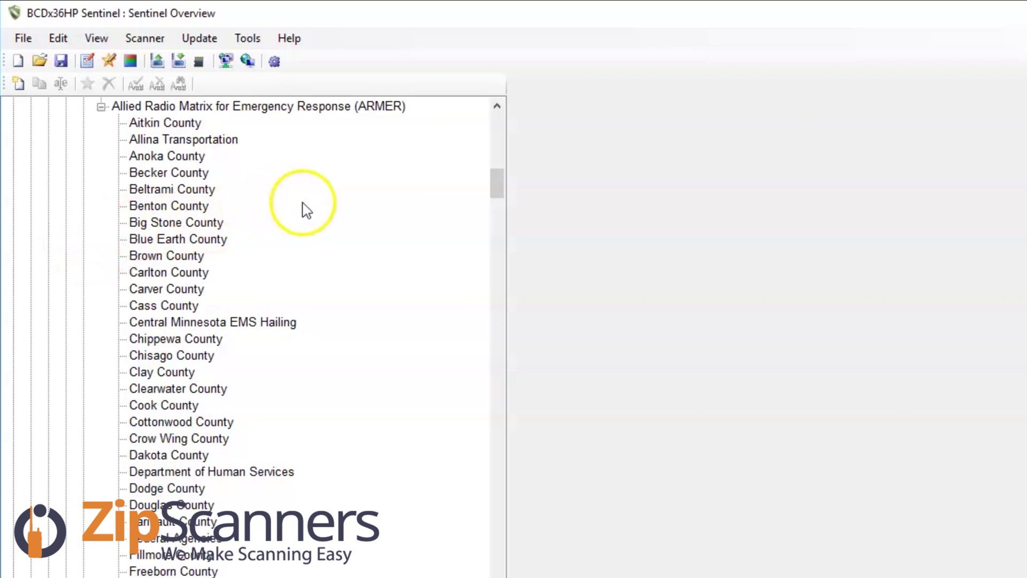
pyautogui.scroll(-16, 306, 209)
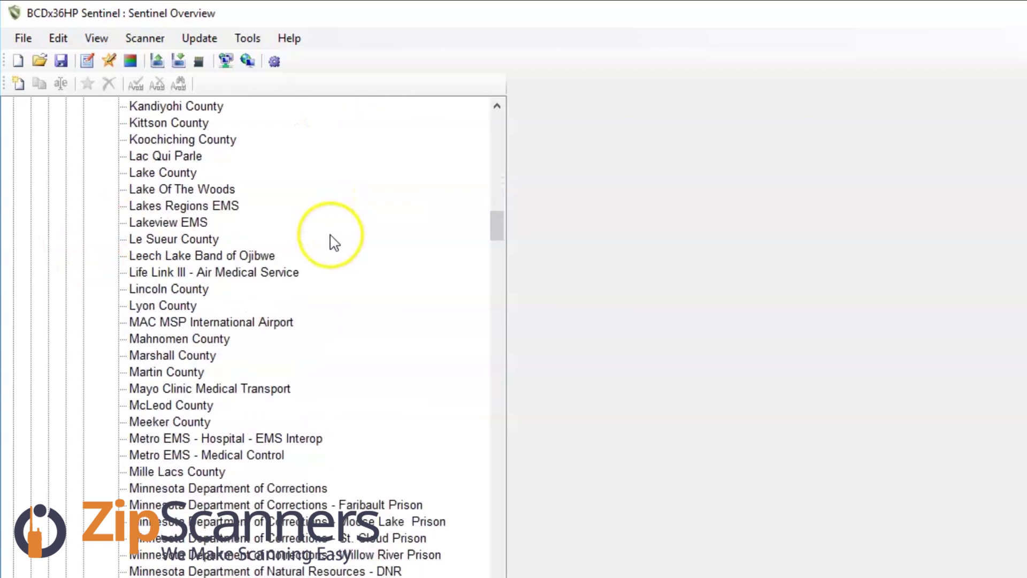
pyautogui.scroll(7, 334, 242)
pyautogui.scroll(10, 334, 242)
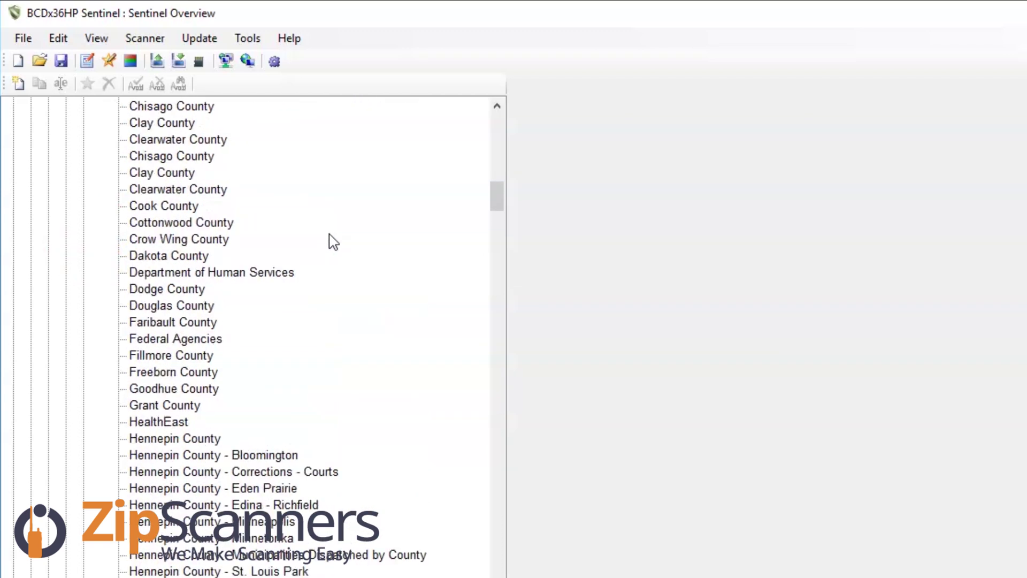
pyautogui.scroll(-1, 330, 240)
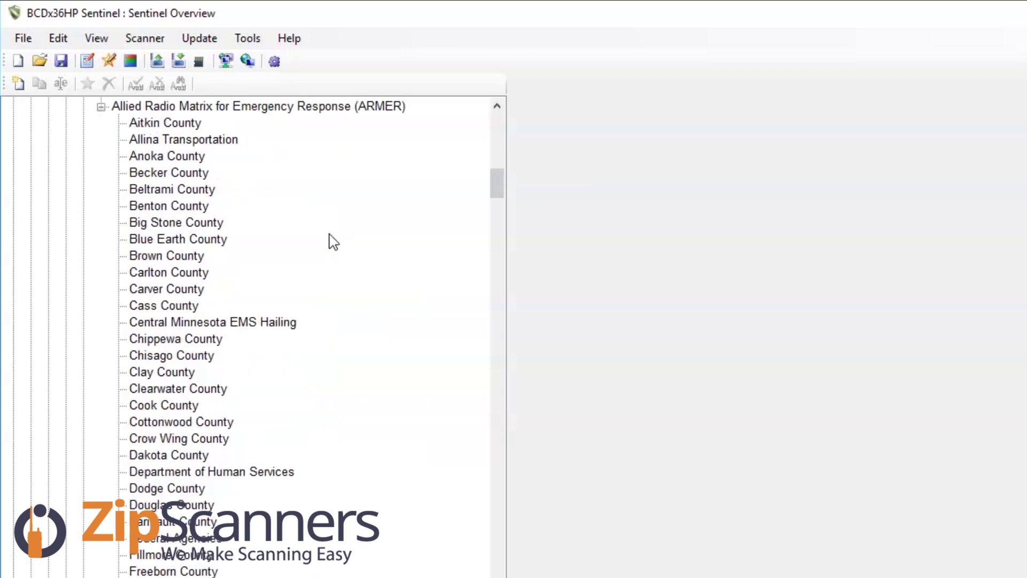
# - Review the talkgroup channels of Blue Earth County and Carver County in the ARMER system
pyautogui.click(188, 238)
pyautogui.click(181, 252)
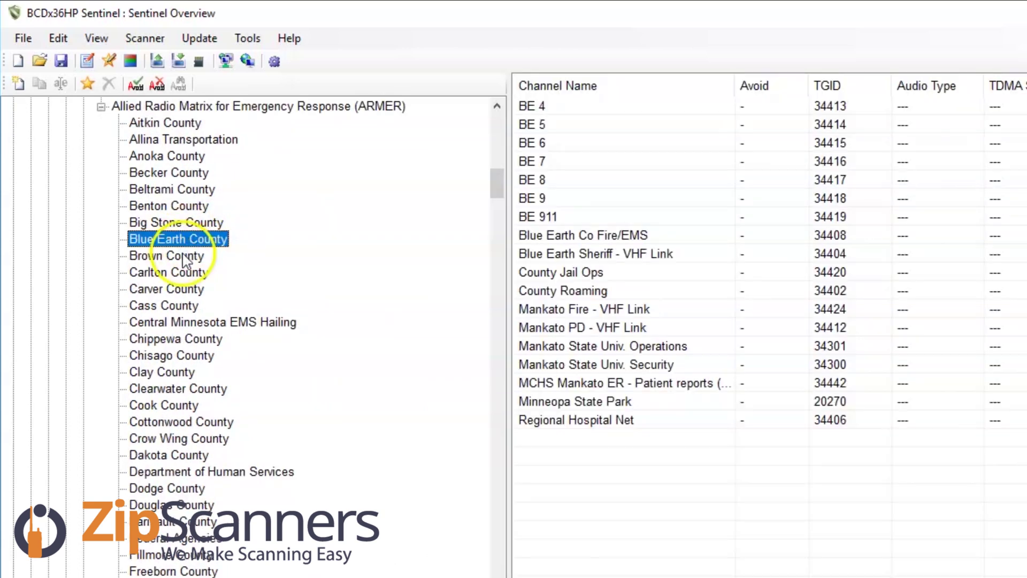
pyautogui.click(175, 288)
pyautogui.scroll(-10, 615, 273)
pyautogui.scroll(12, 630, 279)
pyautogui.click(174, 289)
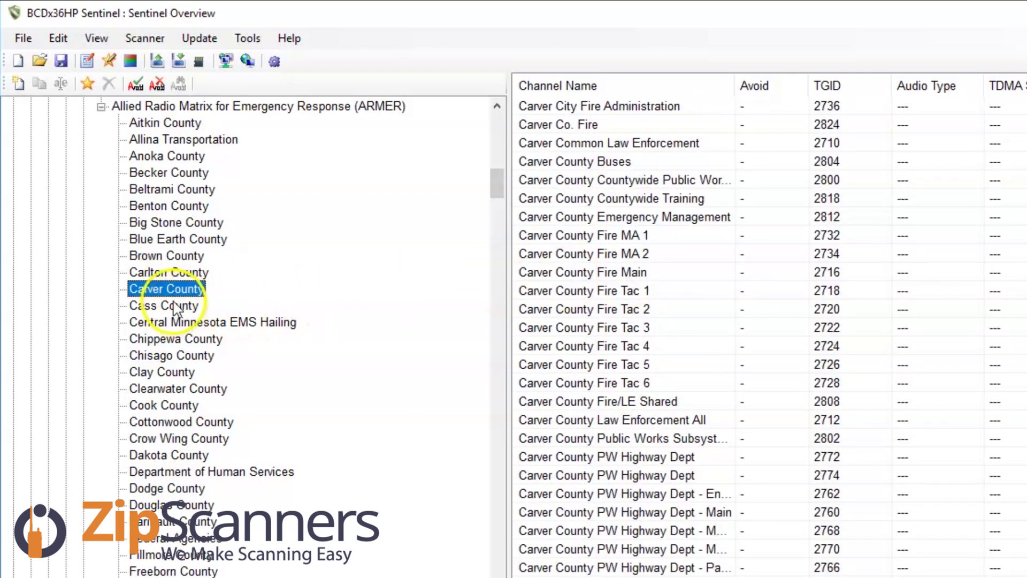
pyautogui.scroll(-12, 834, 330)
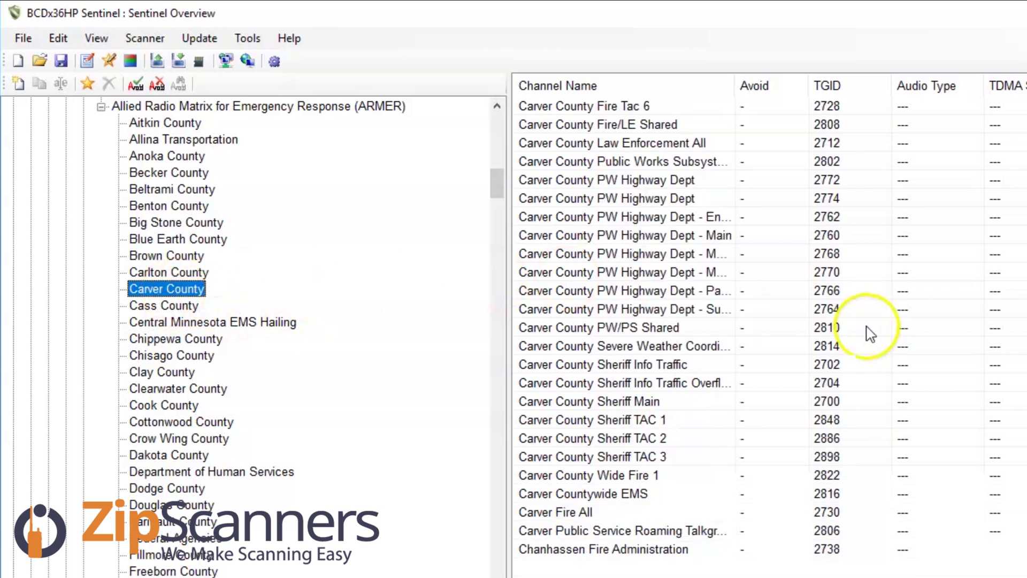
pyautogui.scroll(5, 802, 328)
pyautogui.scroll(-5, 800, 326)
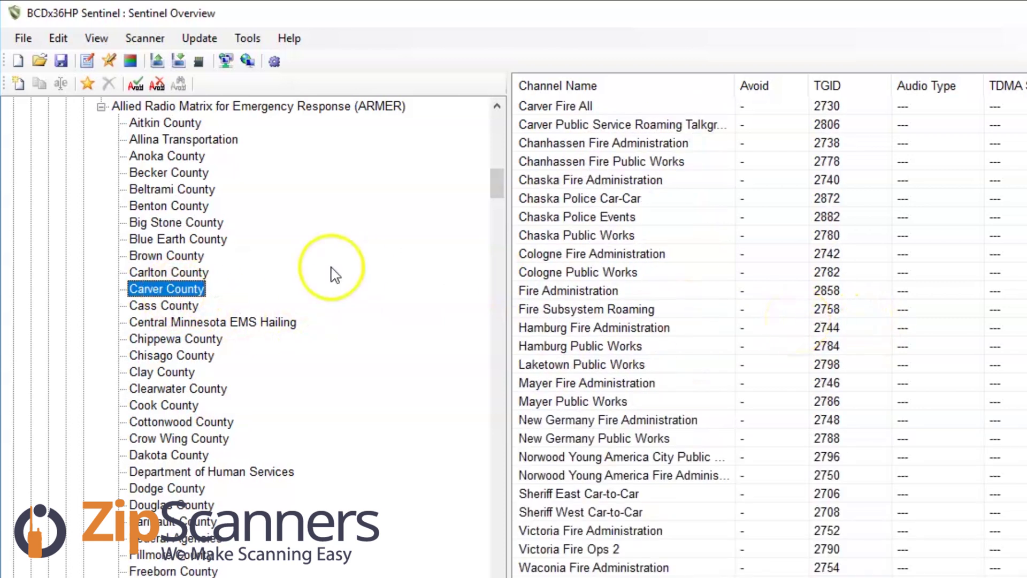
# - Find the Hennepin County department under ARMER and look through its talkgroup channels
pyautogui.scroll(-1, 204, 318)
pyautogui.scroll(-5, 206, 315)
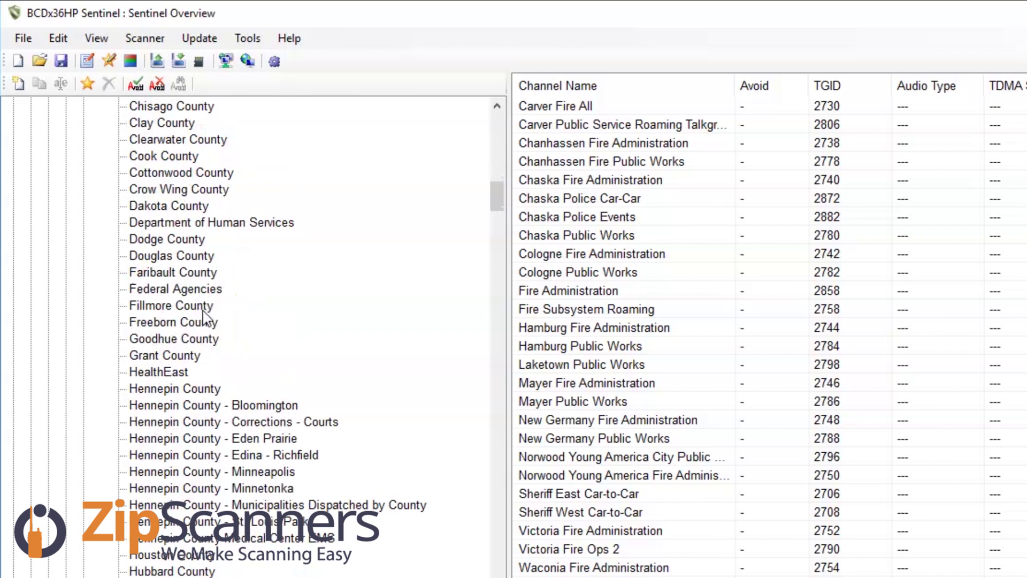
pyautogui.click(201, 342)
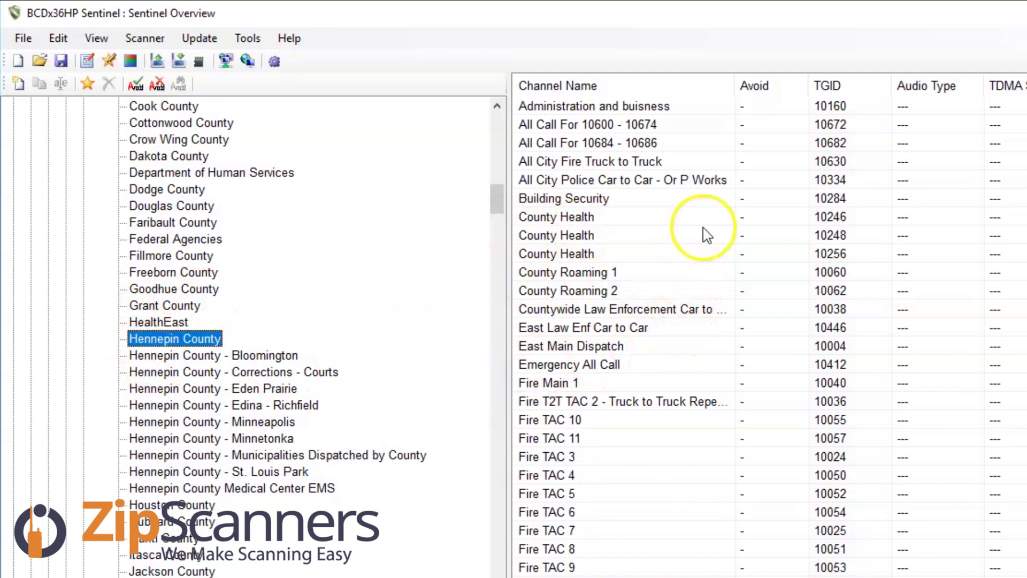
pyautogui.scroll(-1, 727, 233)
pyautogui.scroll(-20, 733, 233)
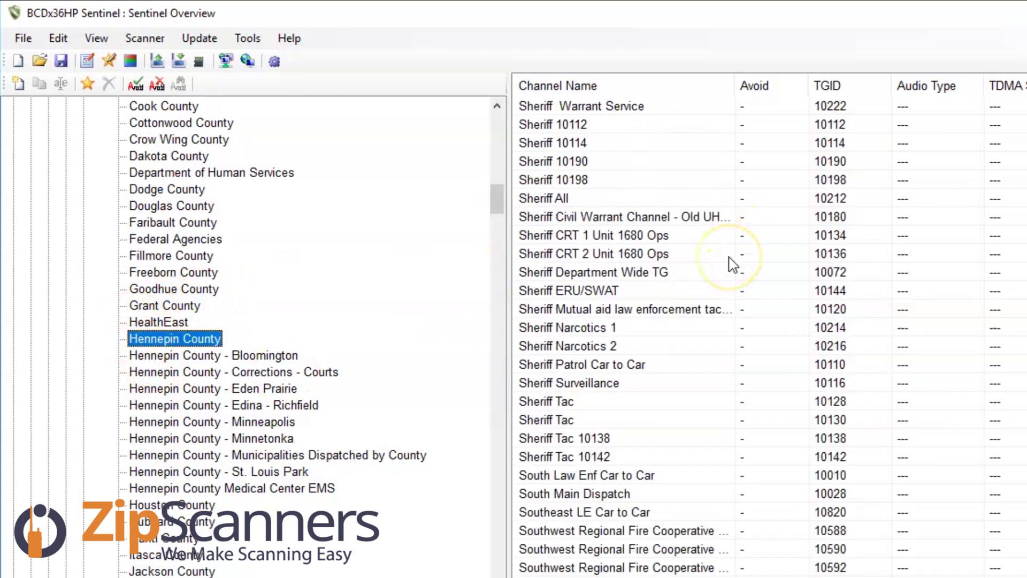
# - Look through the talkgroups of Hennepin County - Bloomington and Hennepin County - Municipalities Dispatched by County
pyautogui.click(270, 355)
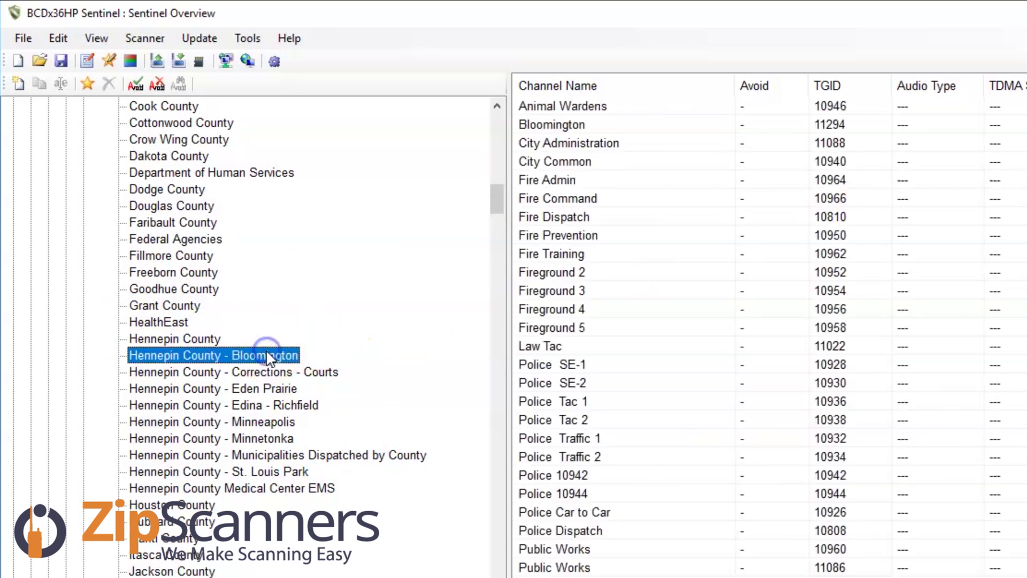
pyautogui.hscroll(3, 717, 280)
pyautogui.hscroll(-3, 717, 279)
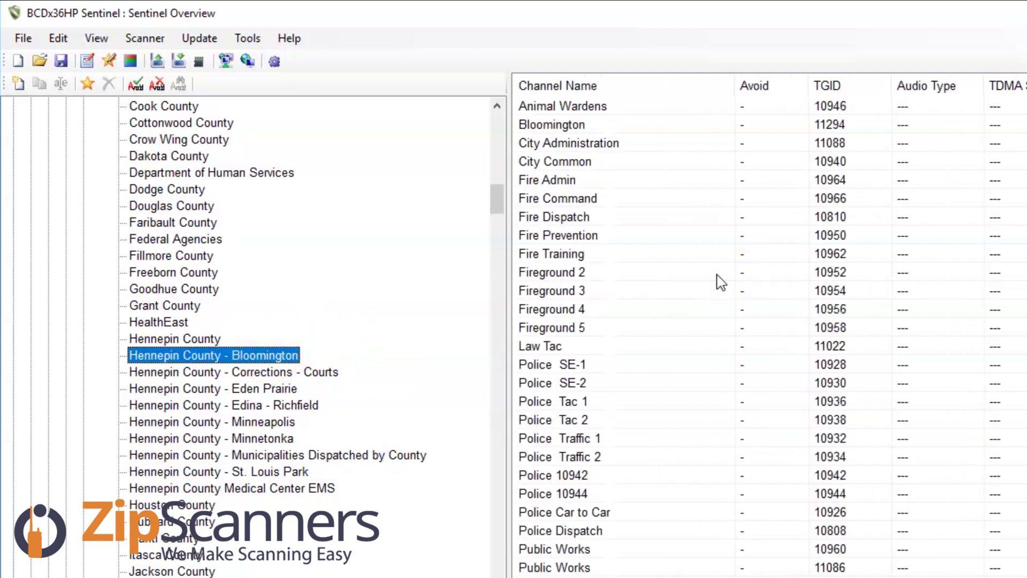
pyautogui.scroll(-1, 327, 318)
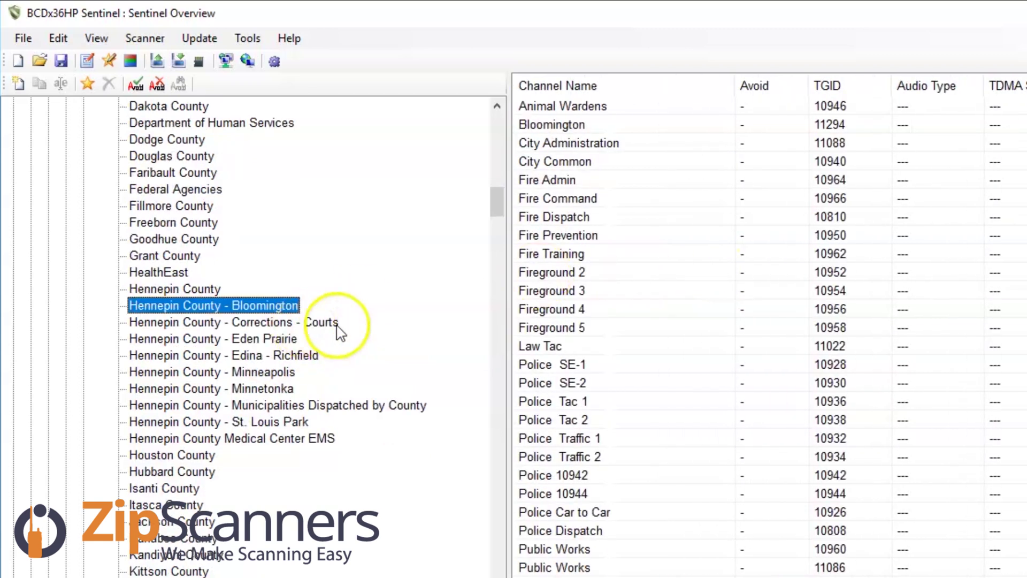
pyautogui.click(338, 409)
pyautogui.scroll(-7, 778, 306)
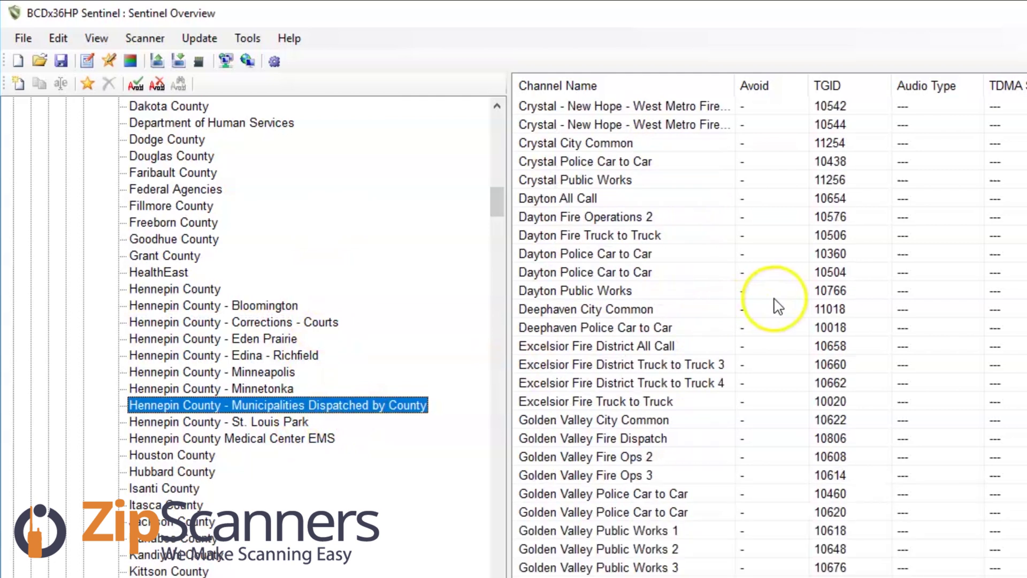
pyautogui.scroll(-20, 778, 305)
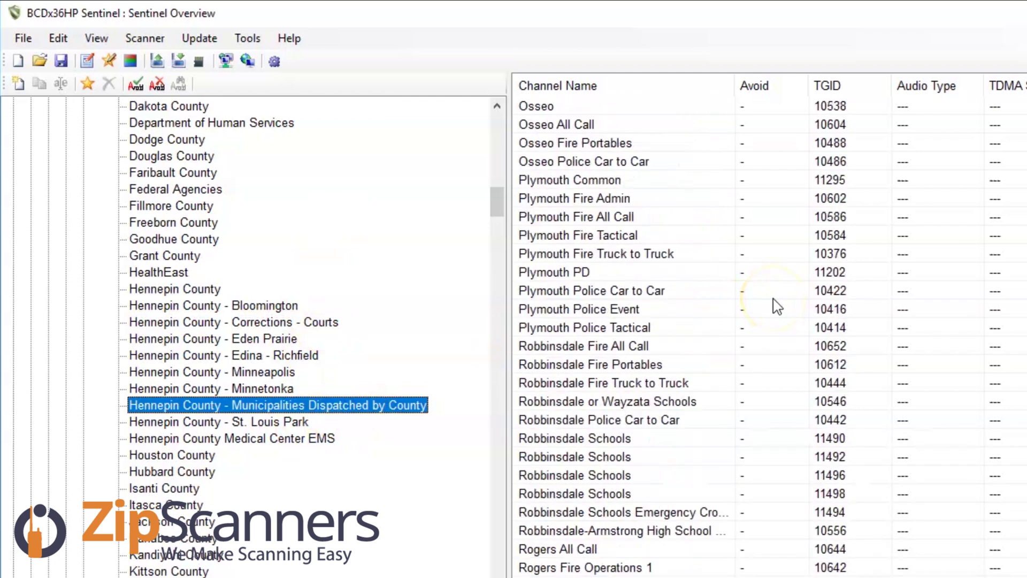
pyautogui.scroll(-2, 777, 307)
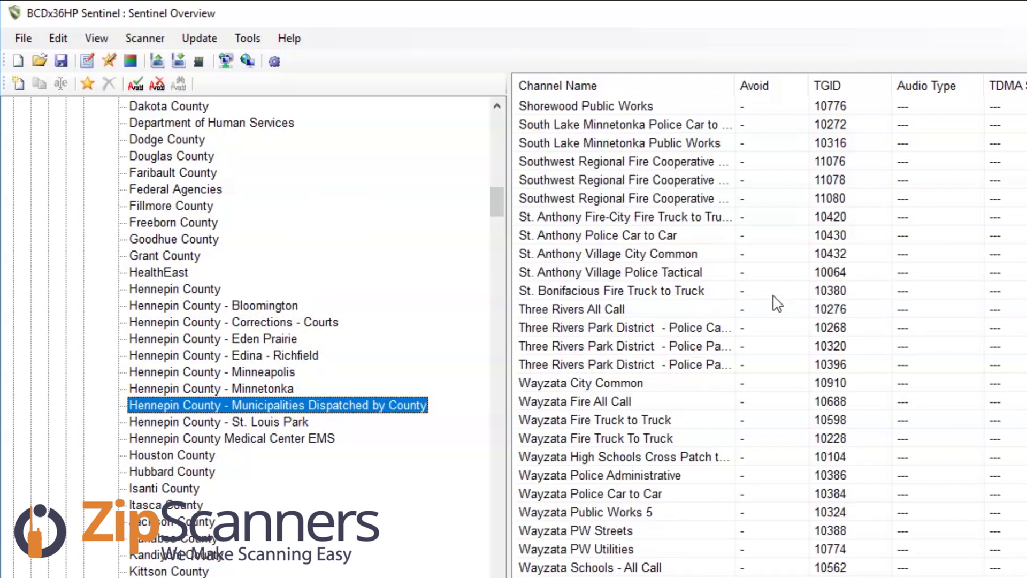
pyautogui.scroll(20, 777, 303)
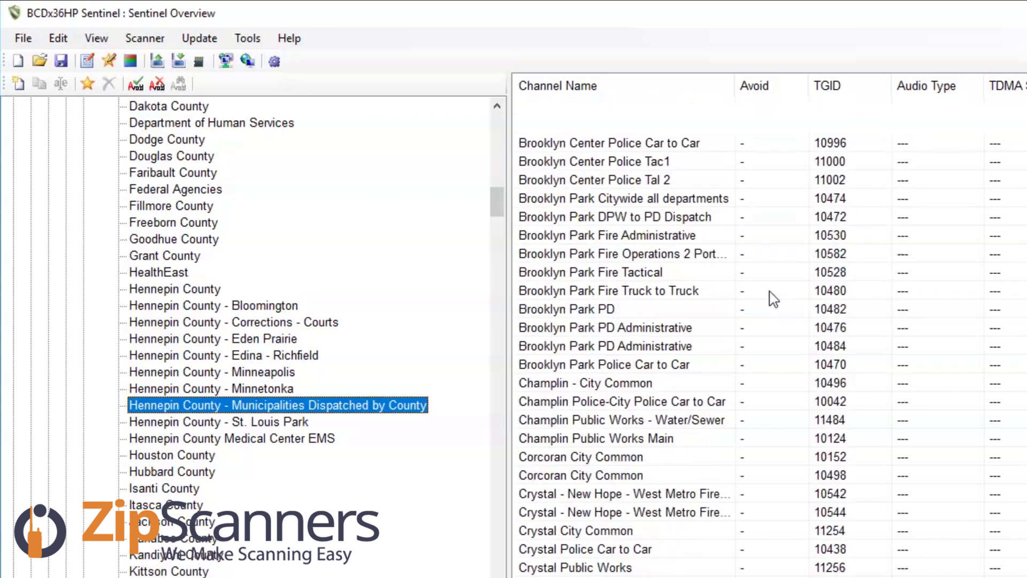
# - Append ARMER's Hennepin County department to a new favorites list named Hennepin County
pyautogui.click(211, 290)
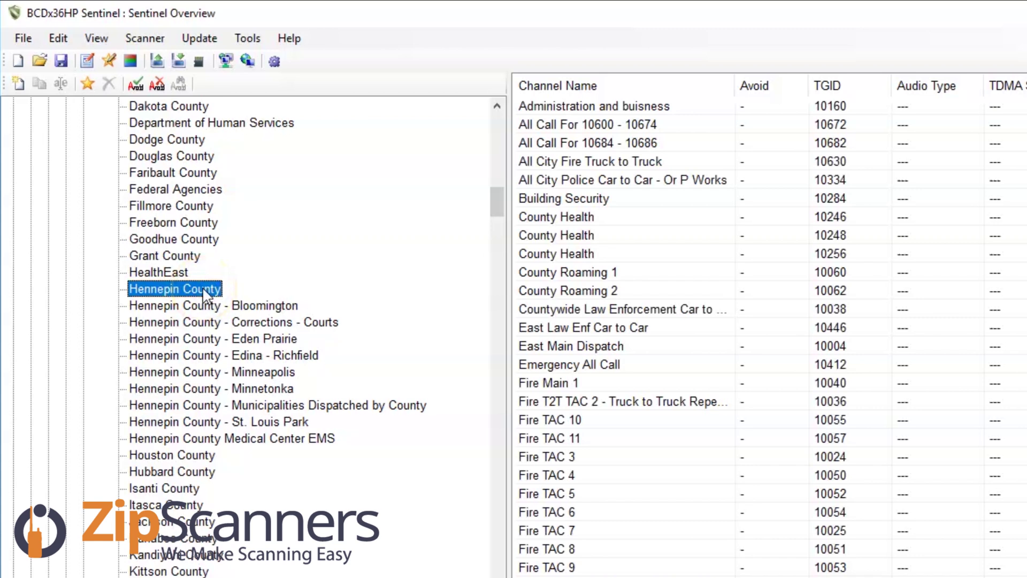
pyautogui.rightClick(203, 294)
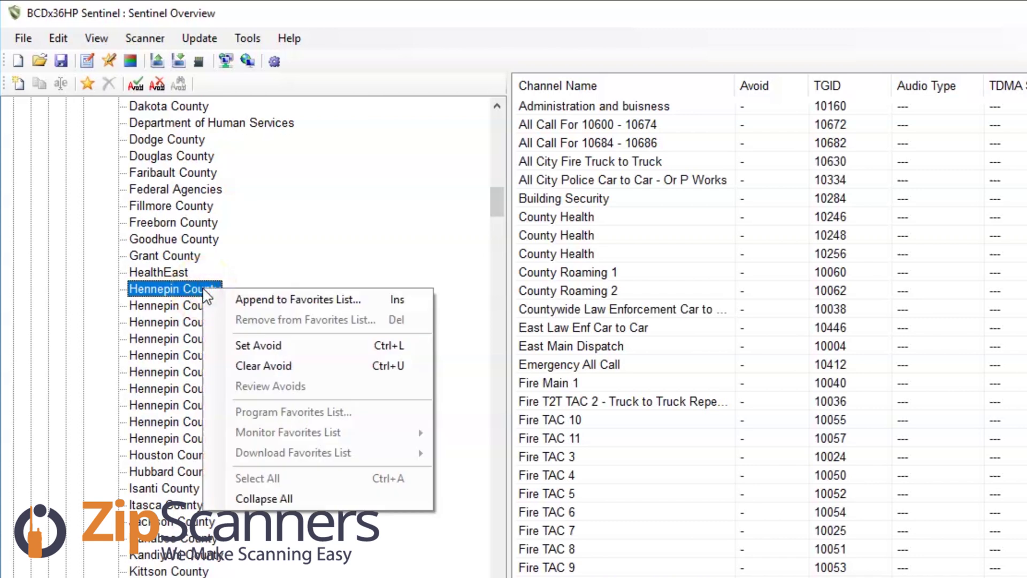
pyautogui.click(258, 303)
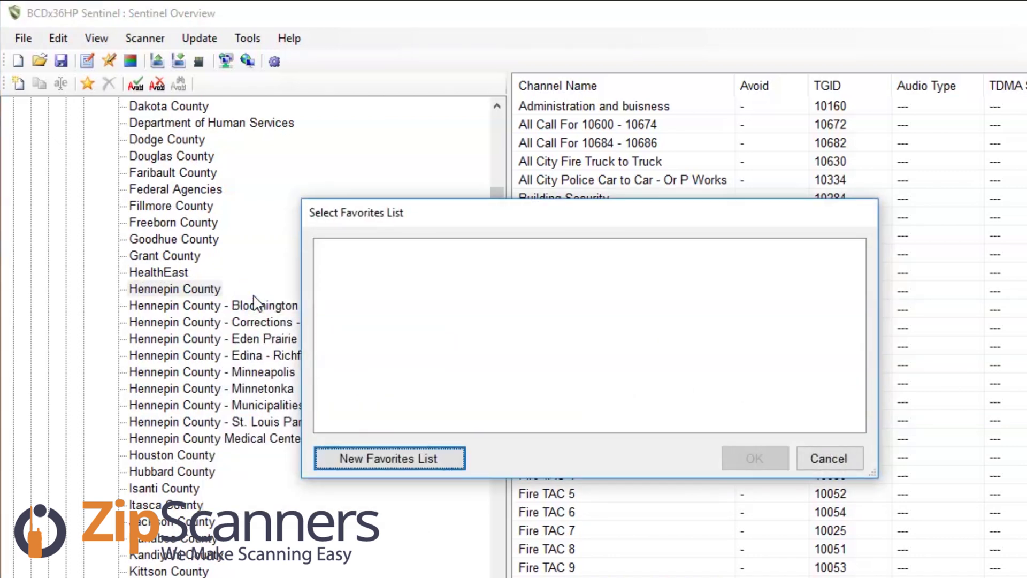
pyautogui.press('Return')
pyautogui.write('Hennepin')
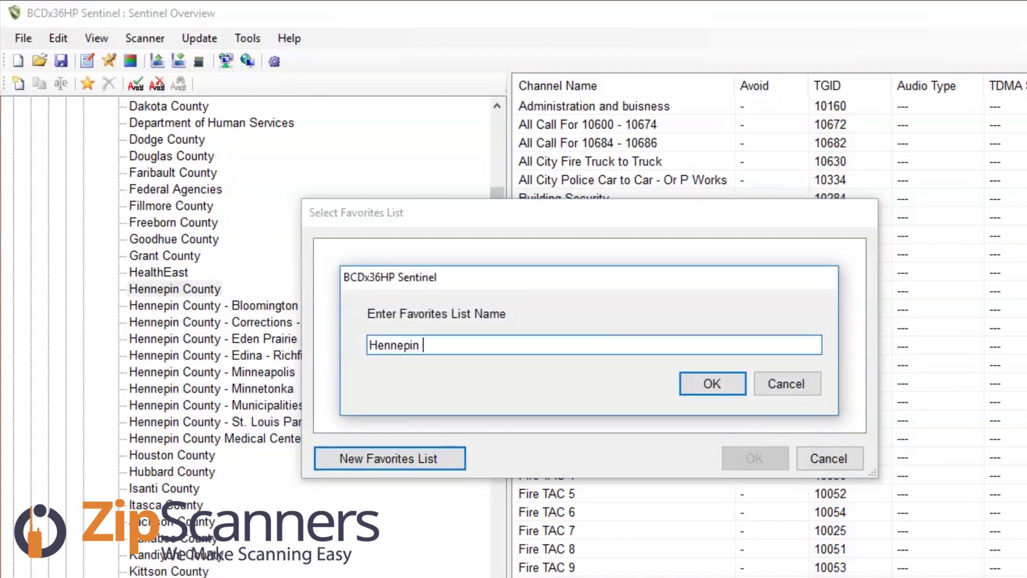
pyautogui.write(' Count')
pyautogui.press('Return')
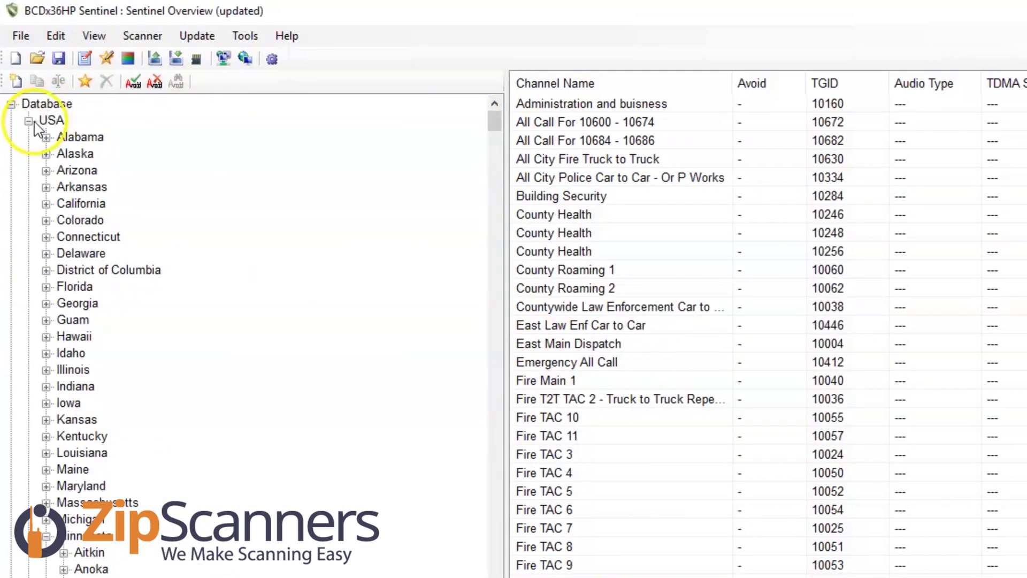
# - Collapse USA in the database and look through the contents of the Hennepin County favorites list
pyautogui.click(28, 120)
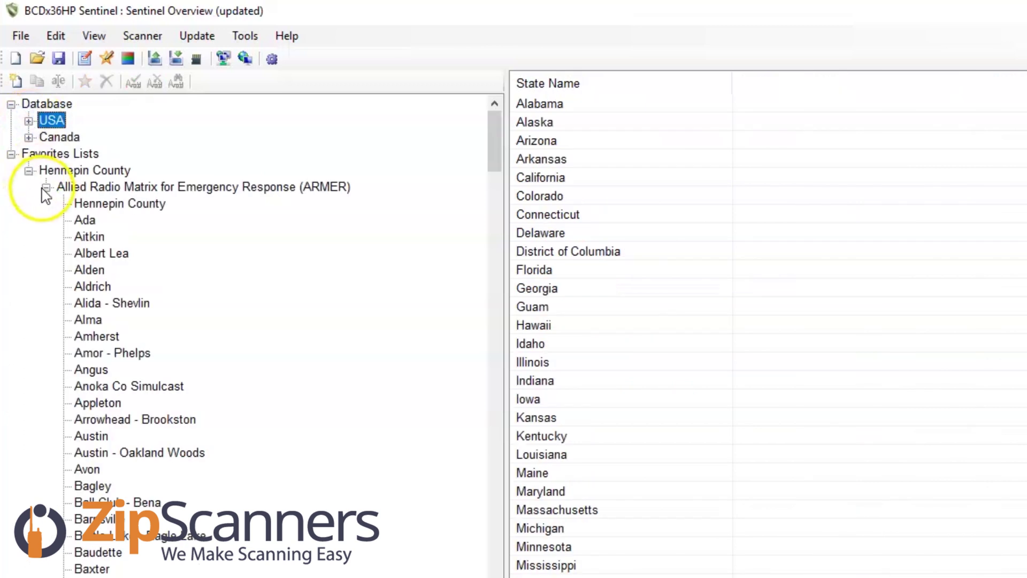
pyautogui.click(28, 170)
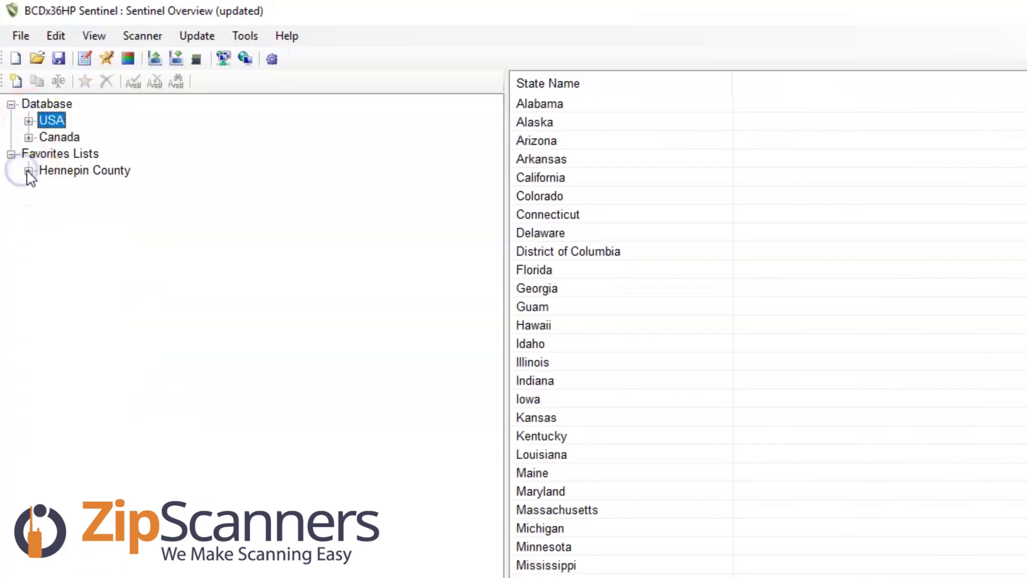
pyautogui.click(28, 170)
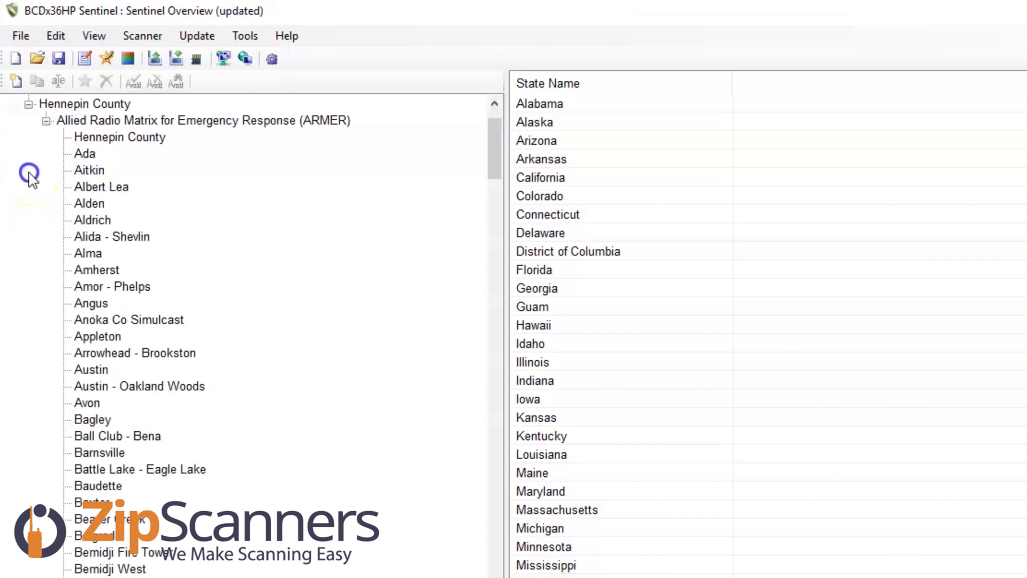
pyautogui.scroll(-15, 261, 222)
pyautogui.scroll(15, 264, 231)
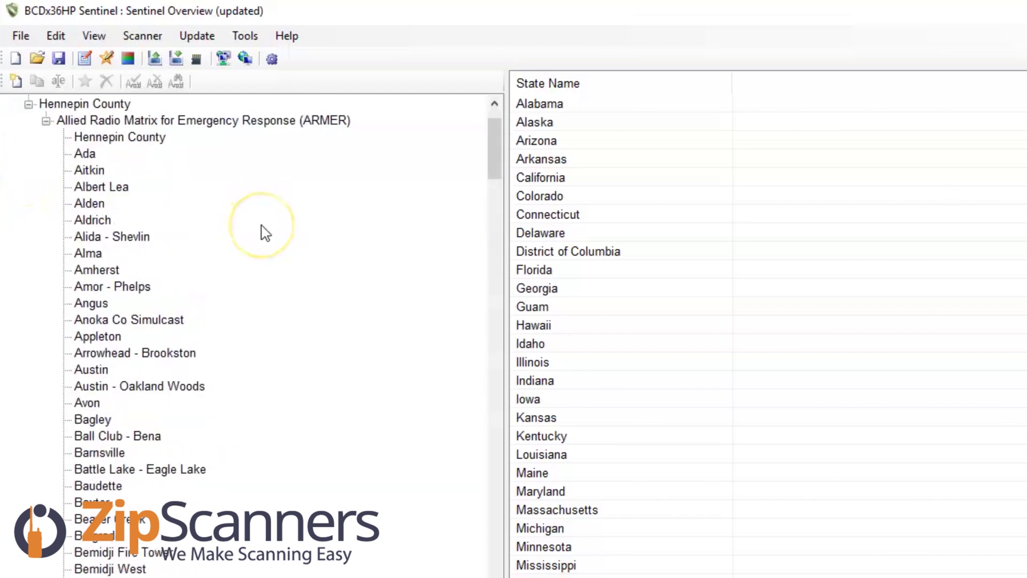
# - Show the ARMER system of the Hennepin County favorites list and examine its departments and sites
pyautogui.click(75, 187)
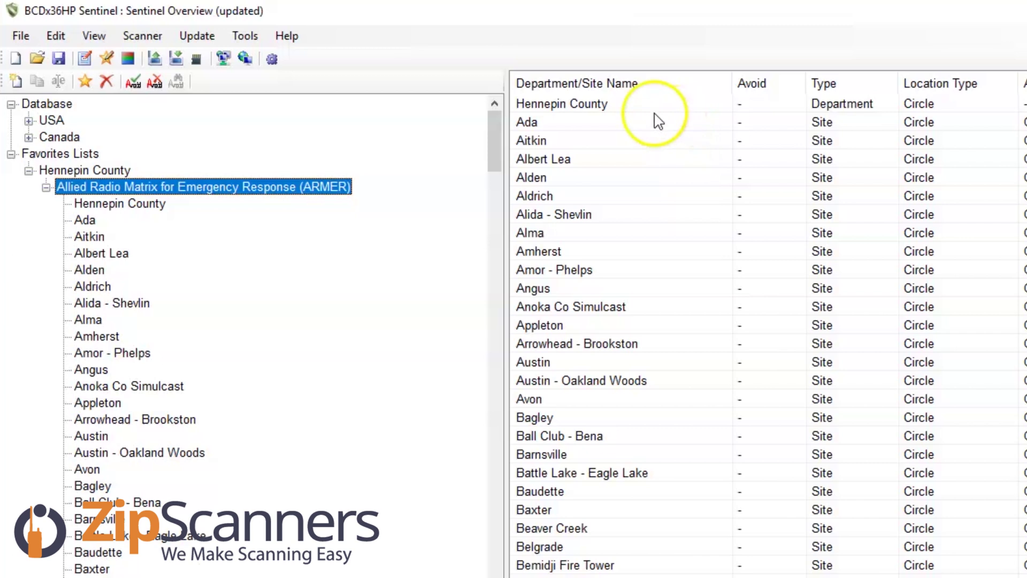
pyautogui.click(621, 107)
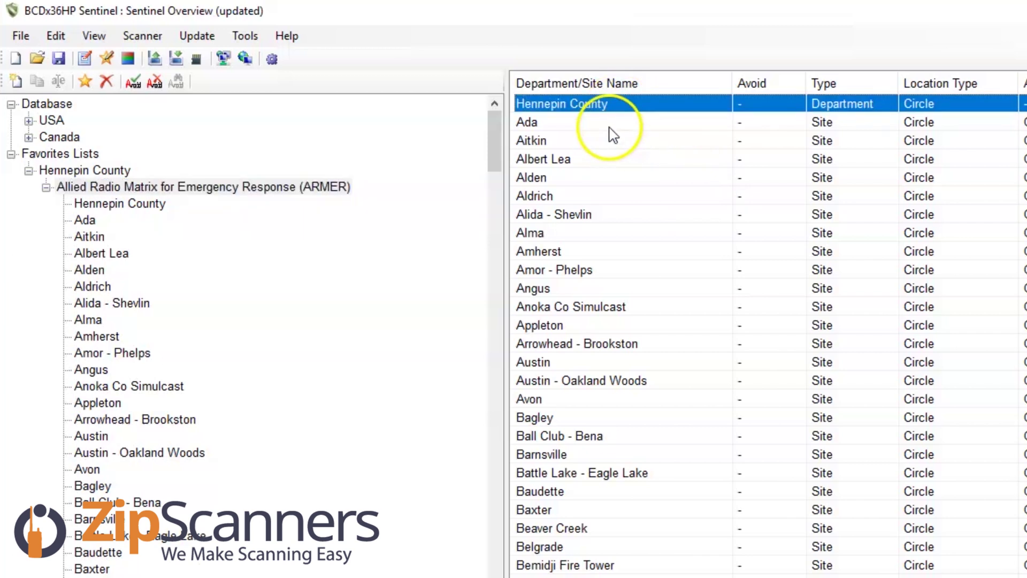
pyautogui.scroll(-20, 642, 161)
pyautogui.scroll(-20, 659, 178)
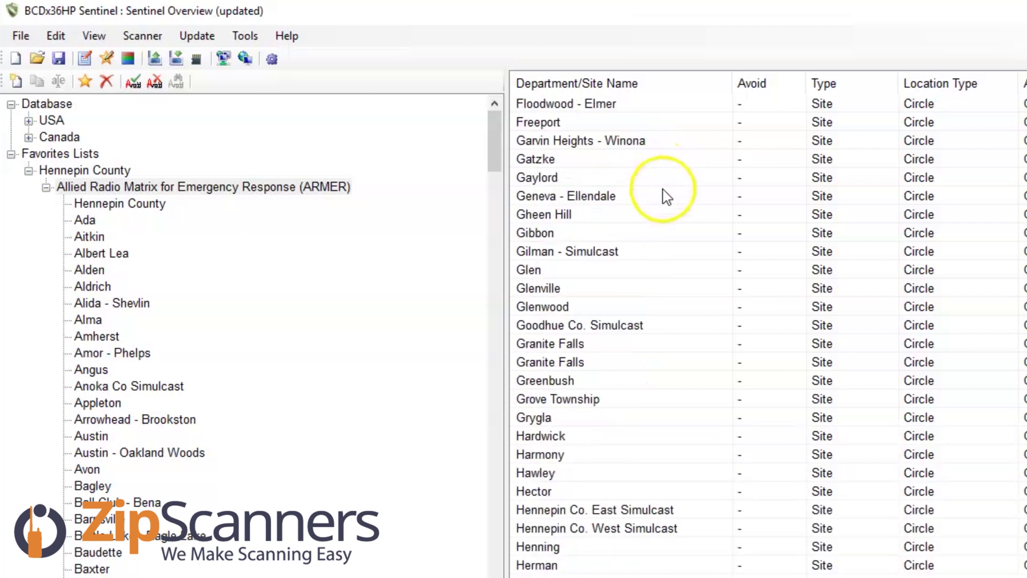
pyautogui.scroll(-20, 671, 219)
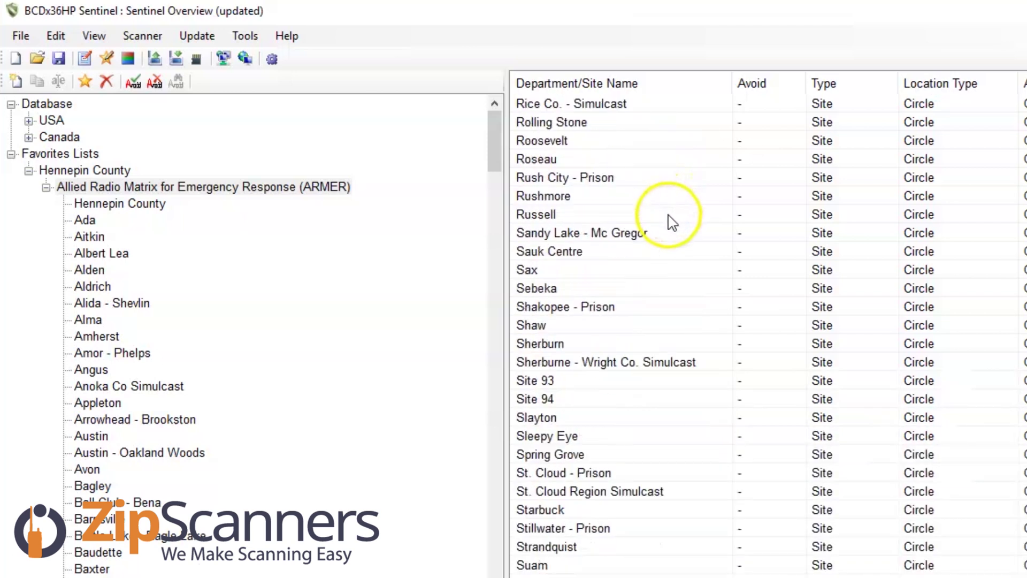
pyautogui.scroll(19, 674, 225)
pyautogui.scroll(7, 674, 225)
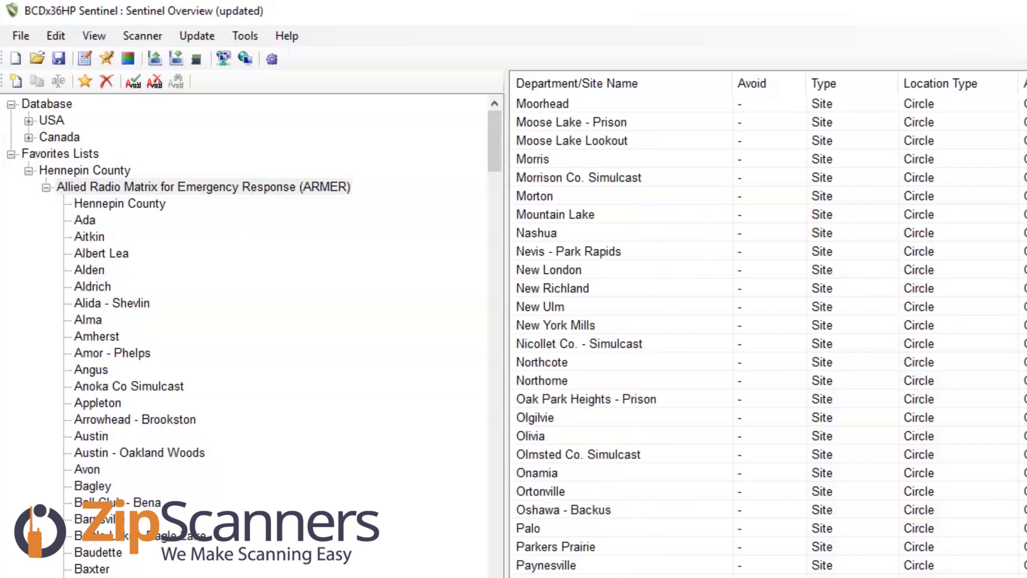
pyautogui.scroll(20, 674, 225)
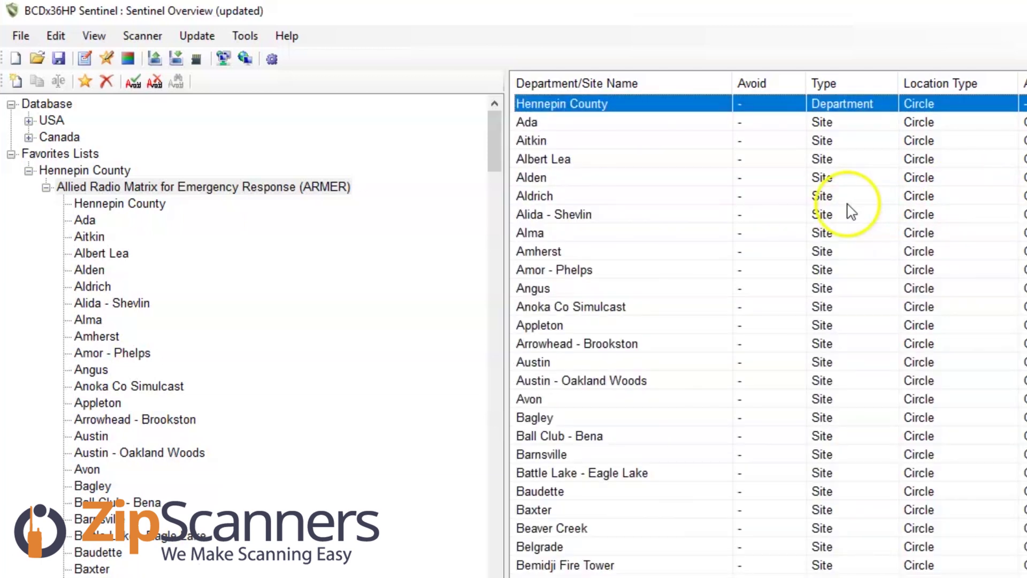
# - Remove the sites from Ada through Hector from the ARMER system in the Hennepin County favorites list
pyautogui.click(556, 125)
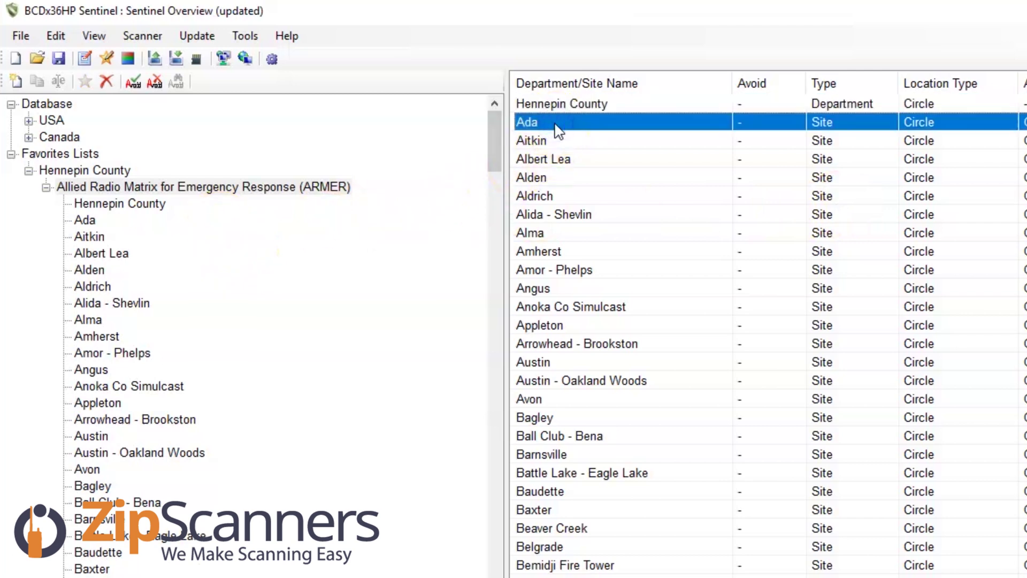
pyautogui.scroll(-20, 666, 230)
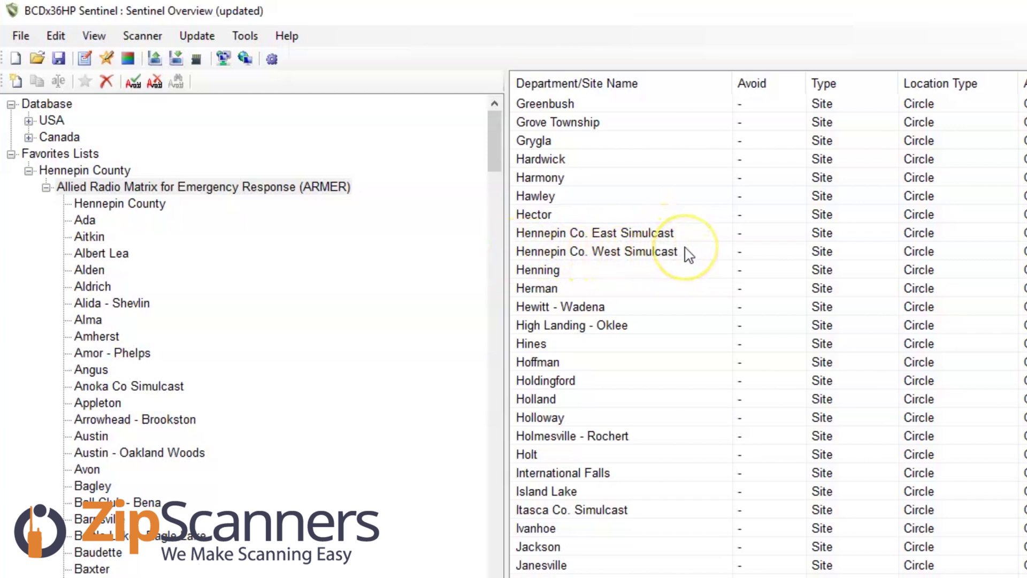
pyautogui.scroll(-20, 688, 255)
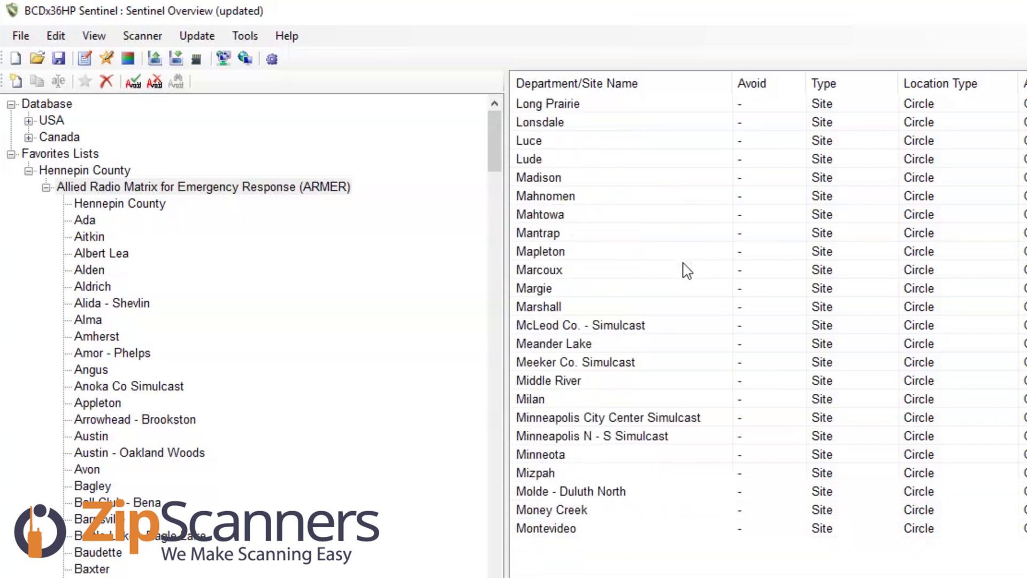
pyautogui.scroll(-20, 687, 270)
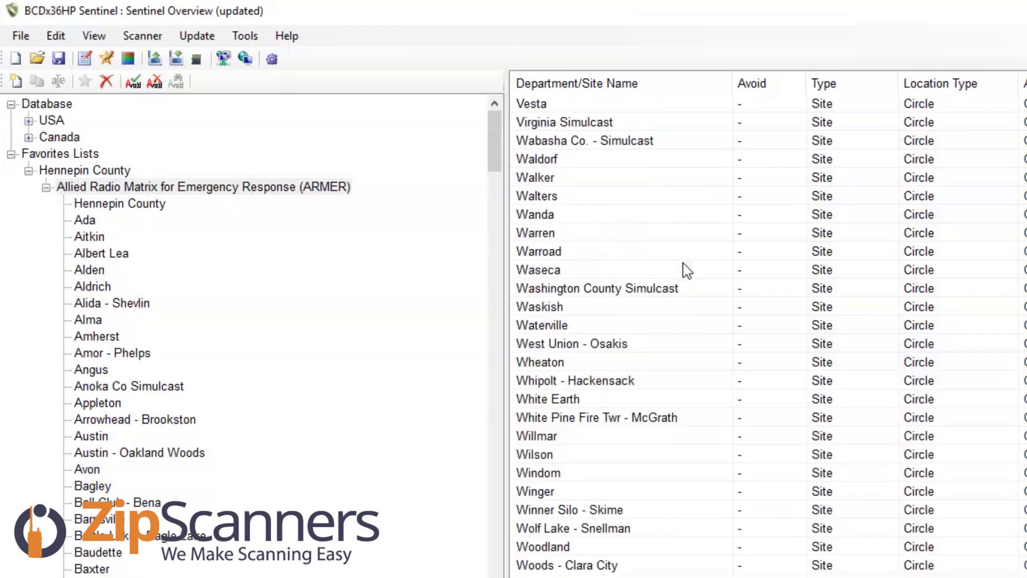
pyautogui.scroll(20, 687, 270)
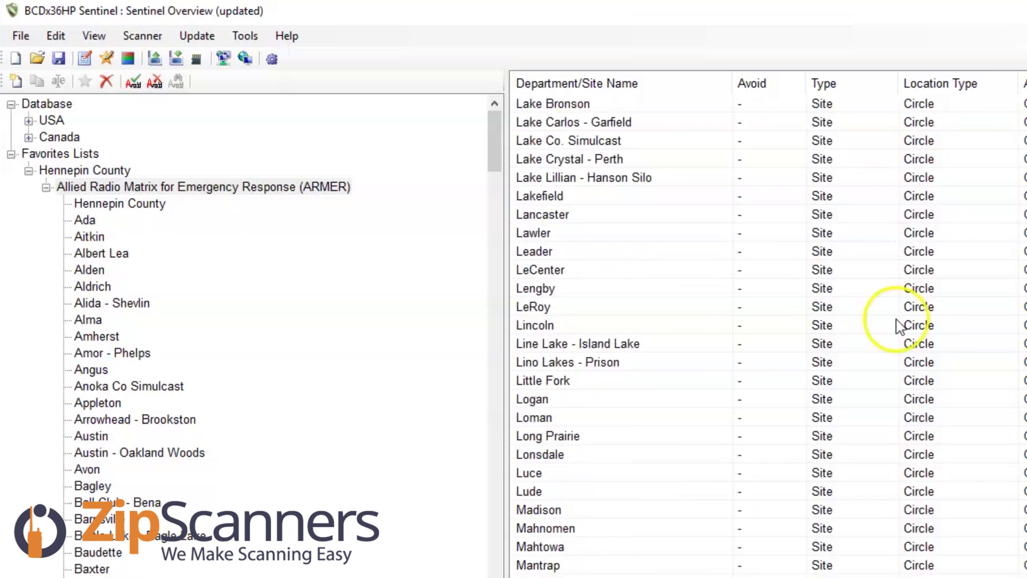
pyautogui.scroll(20, 688, 270)
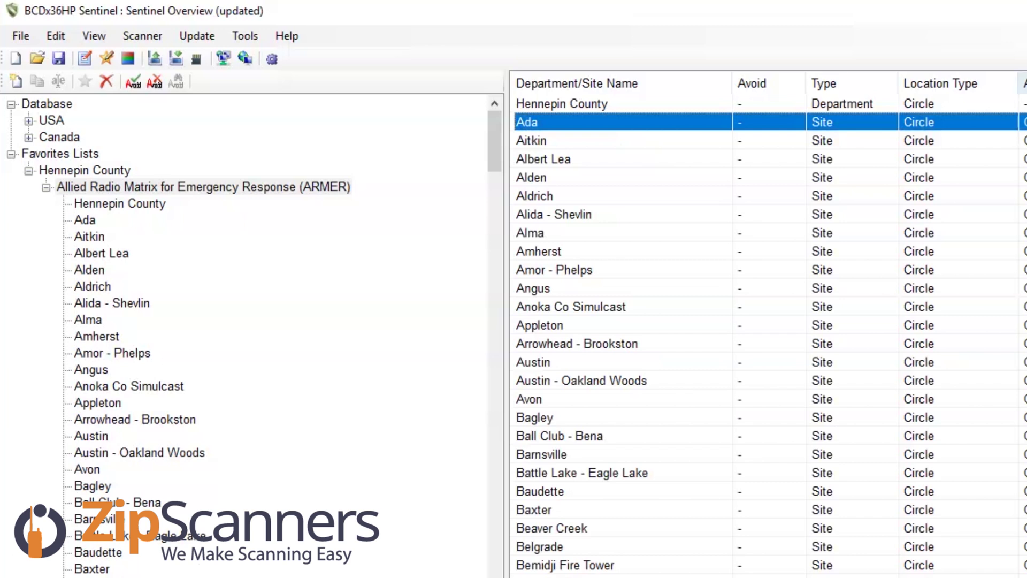
pyautogui.click(559, 127)
pyautogui.scroll(-20, 768, 332)
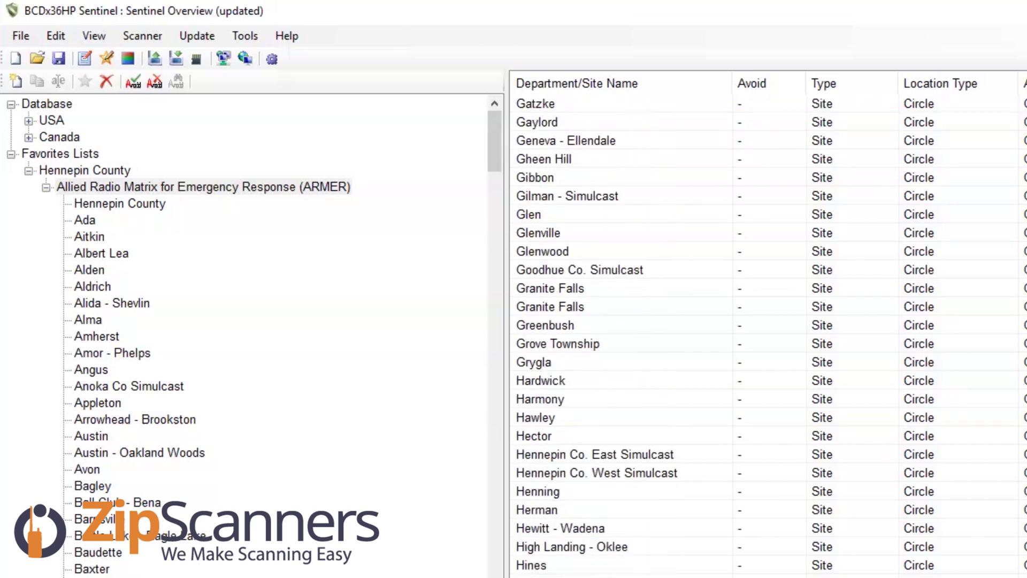
pyautogui.scroll(-2, 768, 332)
pyautogui.keyDown('shift'); pyautogui.click(581, 368); pyautogui.keyUp('shift')
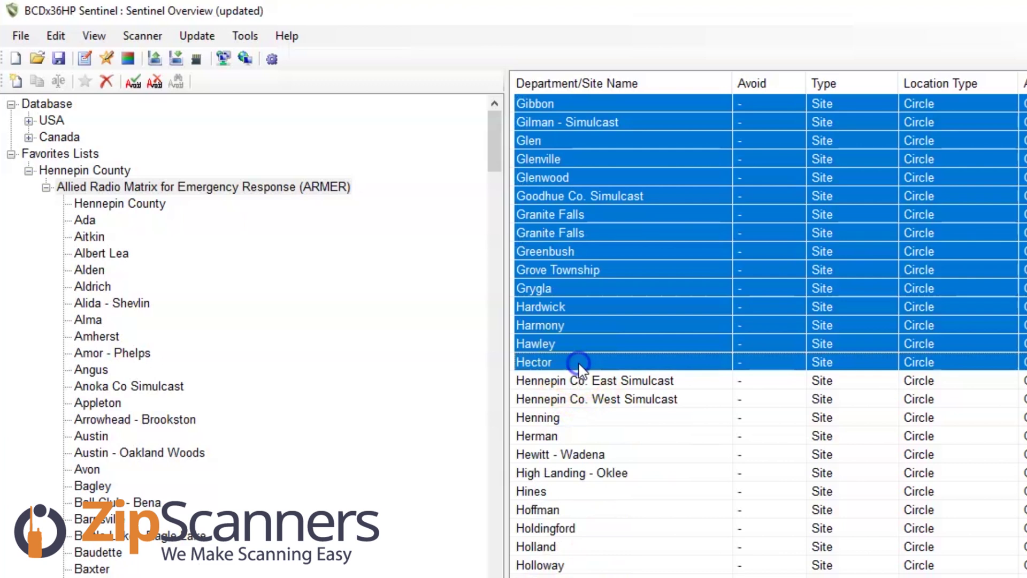
pyautogui.rightClick(611, 283)
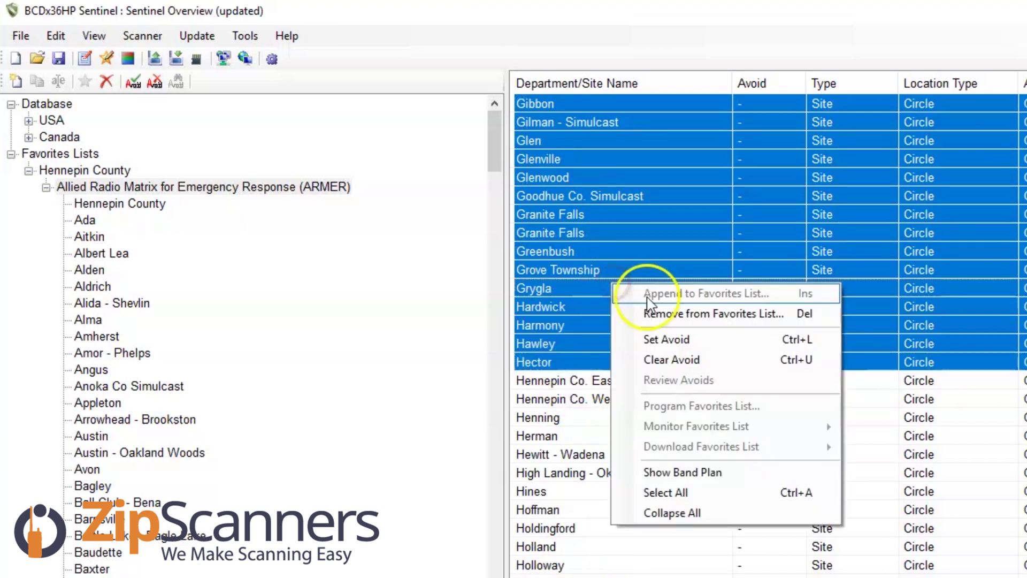
pyautogui.click(664, 314)
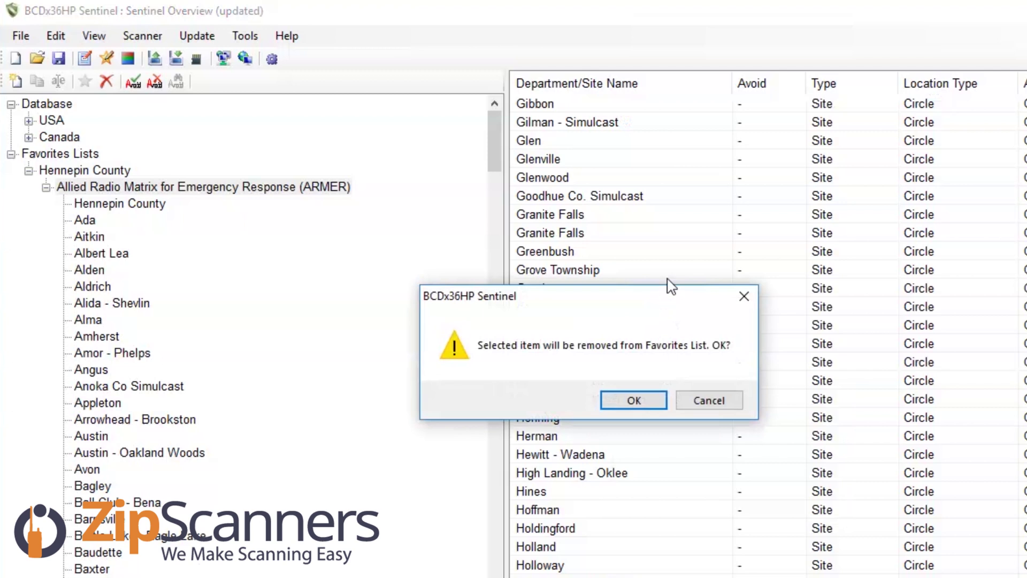
pyautogui.press('Return')
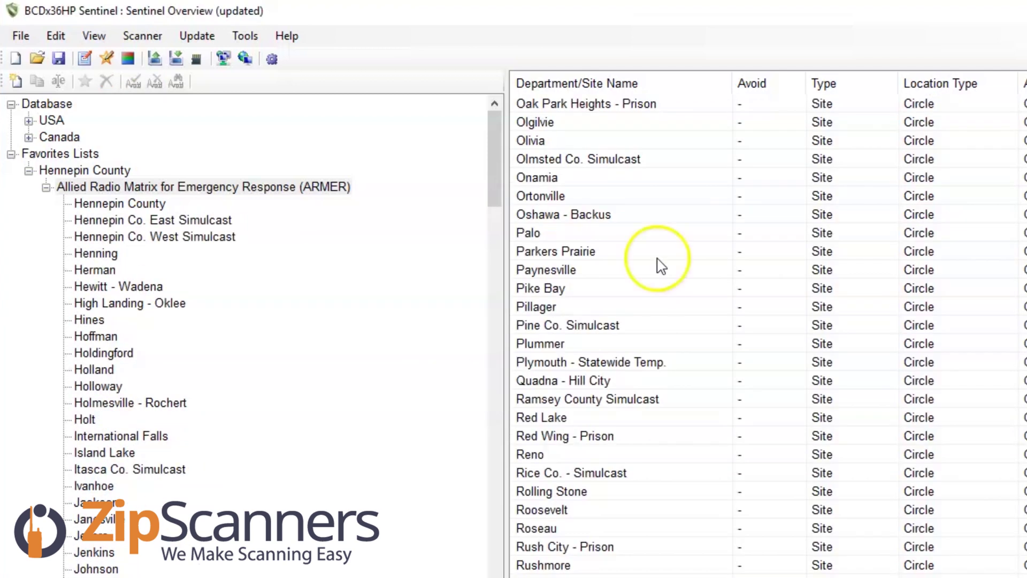
# - Remove all sites from Henning through the end of the ARMER site list from the Hennepin County favorites list
pyautogui.scroll(15, 655, 235)
pyautogui.scroll(10, 695, 241)
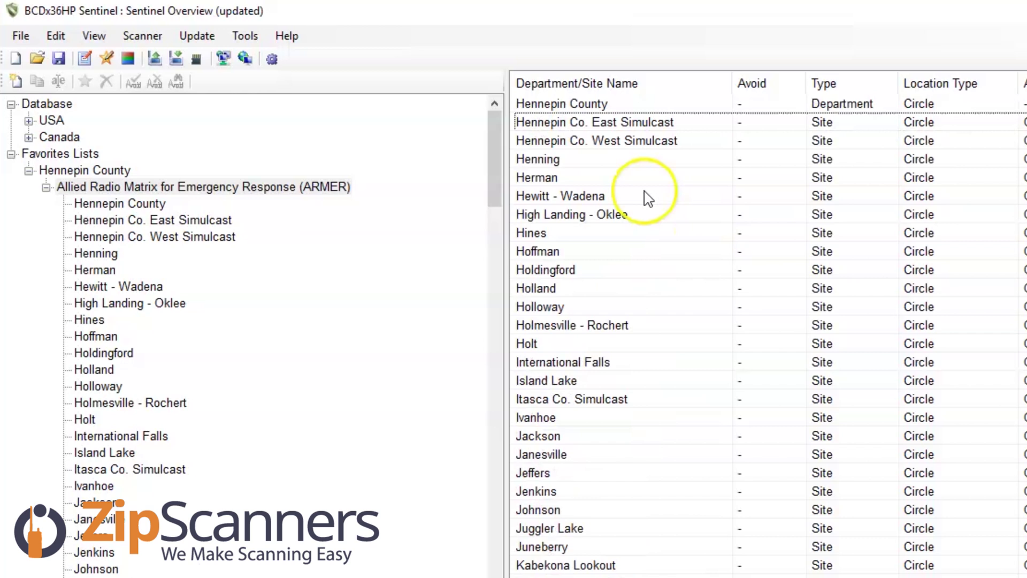
pyautogui.click(564, 159)
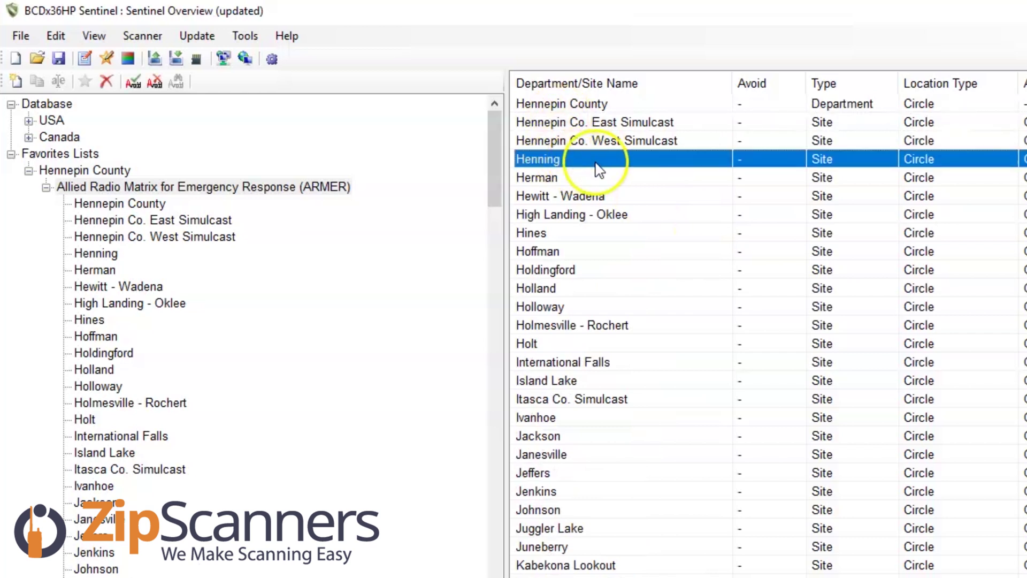
pyautogui.scroll(-20, 765, 332)
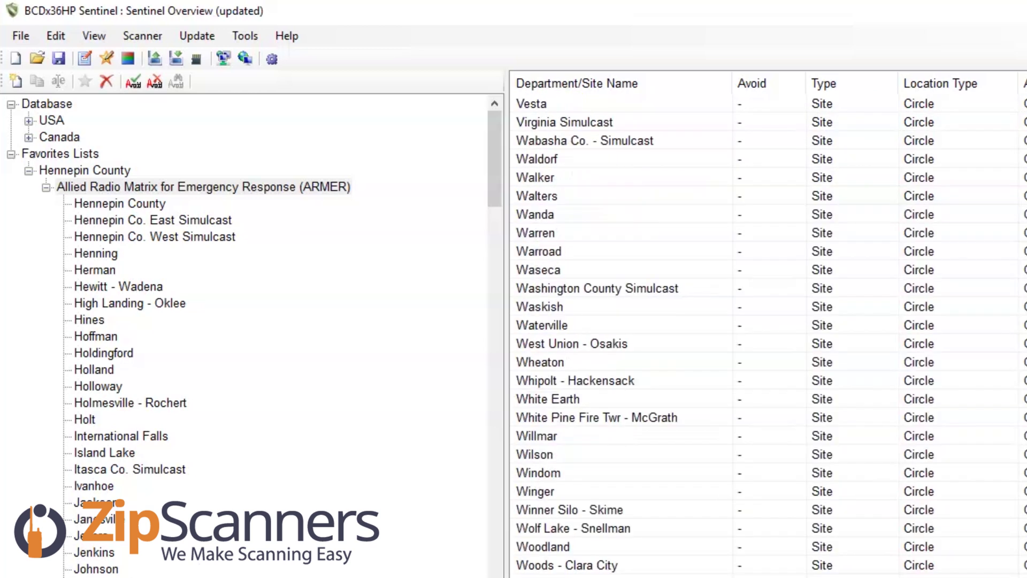
pyautogui.keyDown('shift'); pyautogui.click(620, 565); pyautogui.keyUp('shift')
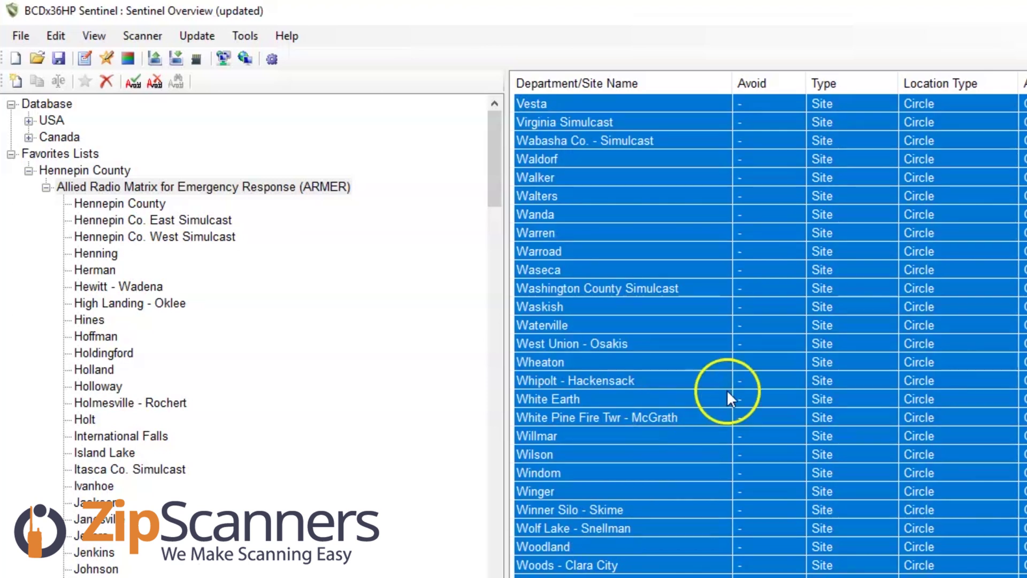
pyautogui.rightClick(679, 381)
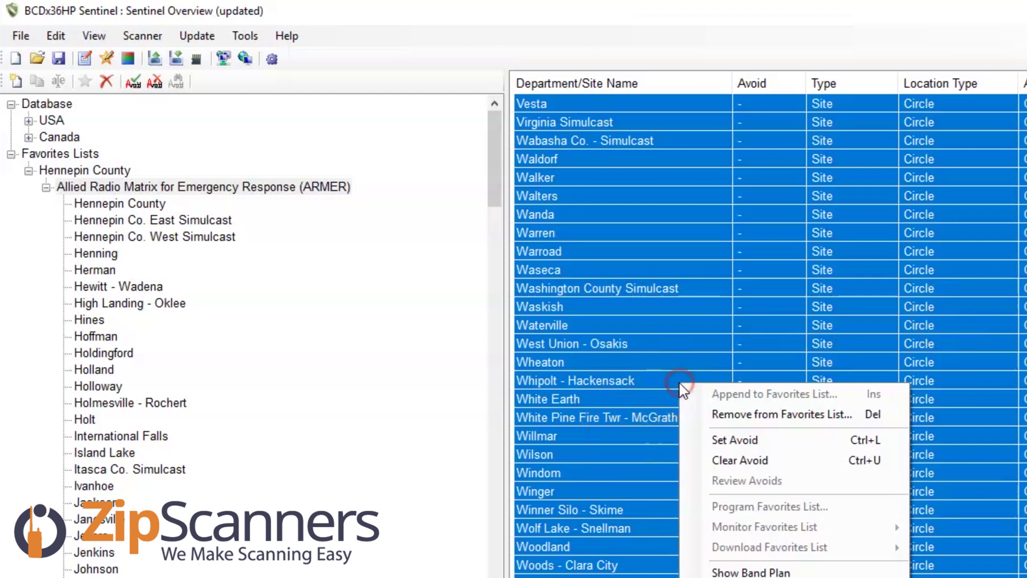
pyautogui.click(768, 416)
pyautogui.press('Return')
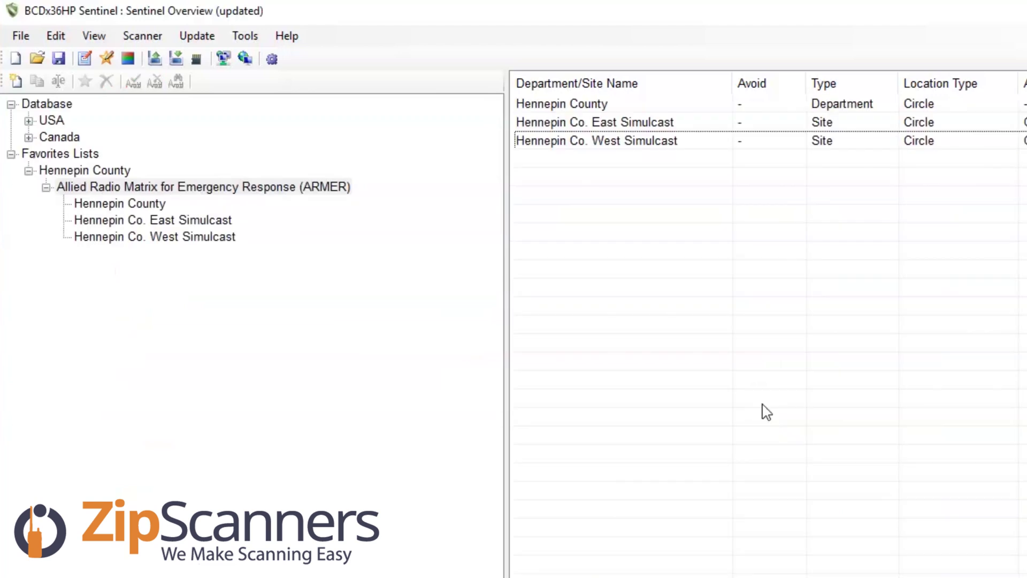
# - Show the Hennepin County department of the favorites list and look through its channels
pyautogui.click(145, 202)
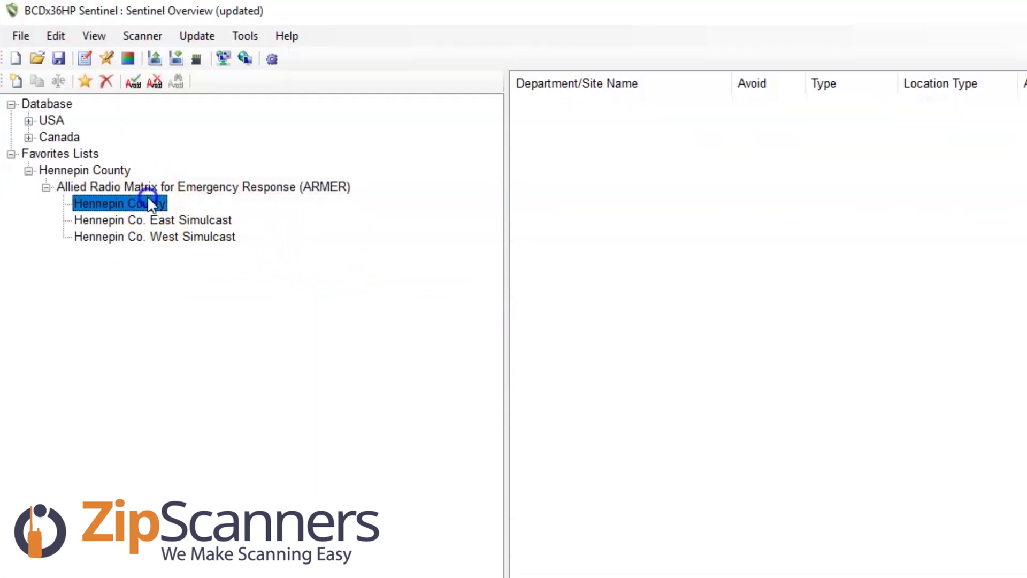
pyautogui.scroll(-20, 588, 235)
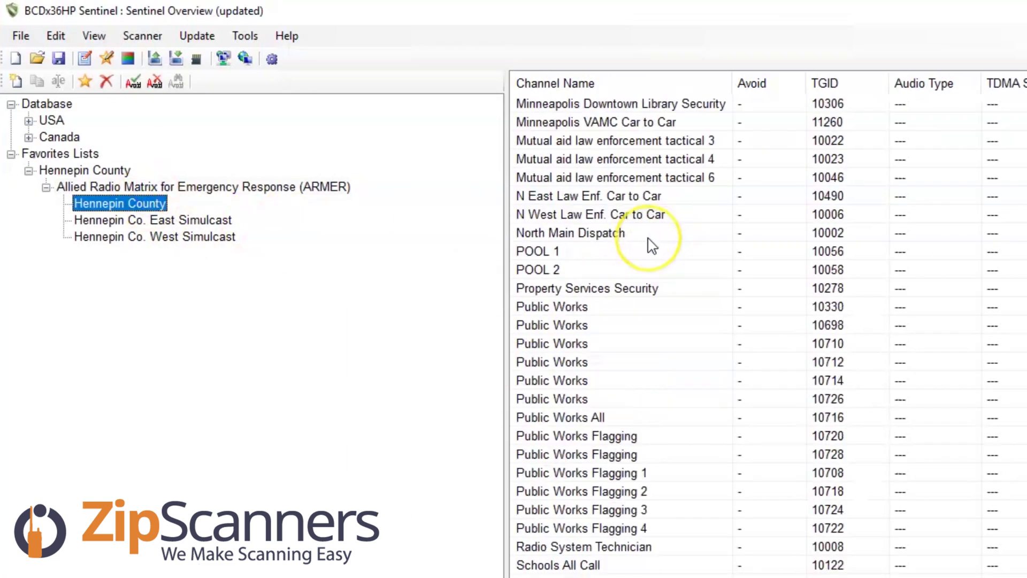
pyautogui.scroll(-3, 648, 245)
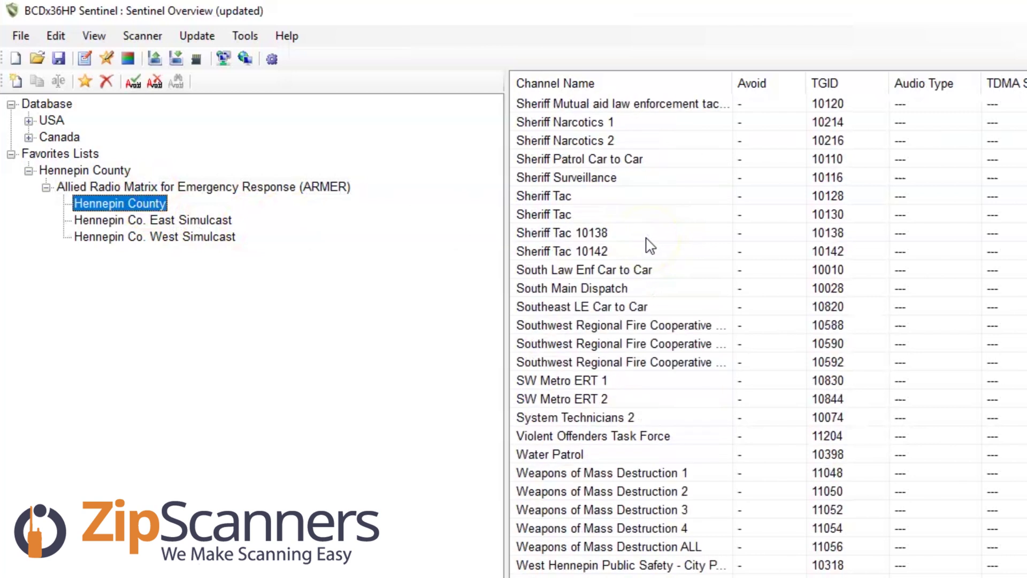
pyautogui.scroll(20, 650, 246)
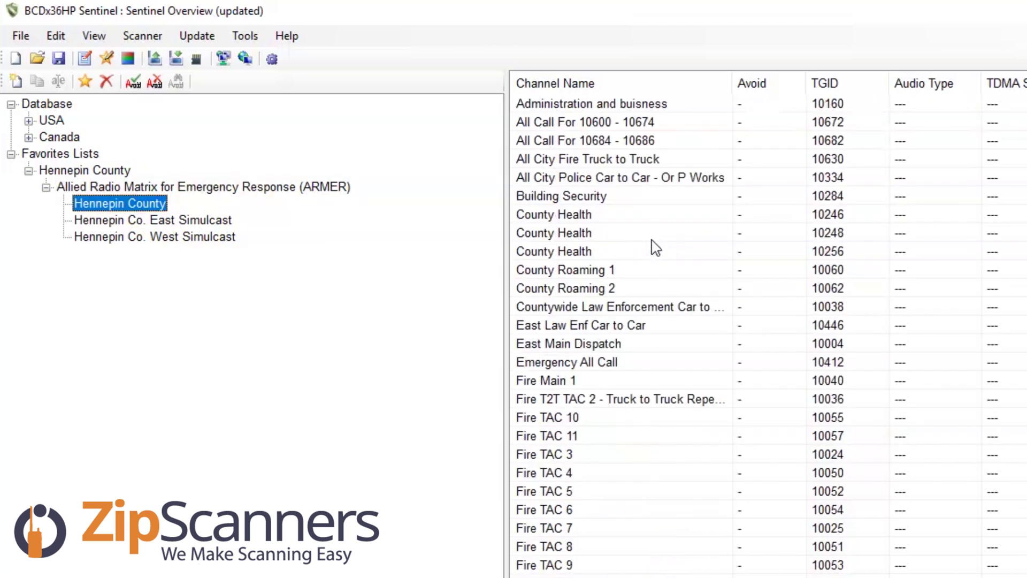
# - Set the Administration and buisness channel of the Hennepin County department to Avoid
pyautogui.click(658, 103)
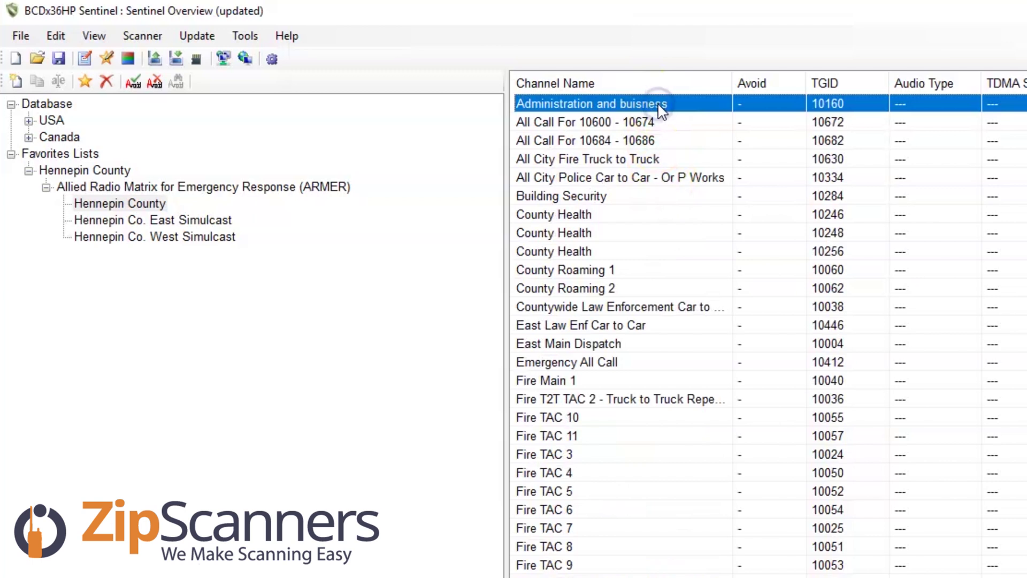
pyautogui.click(685, 107)
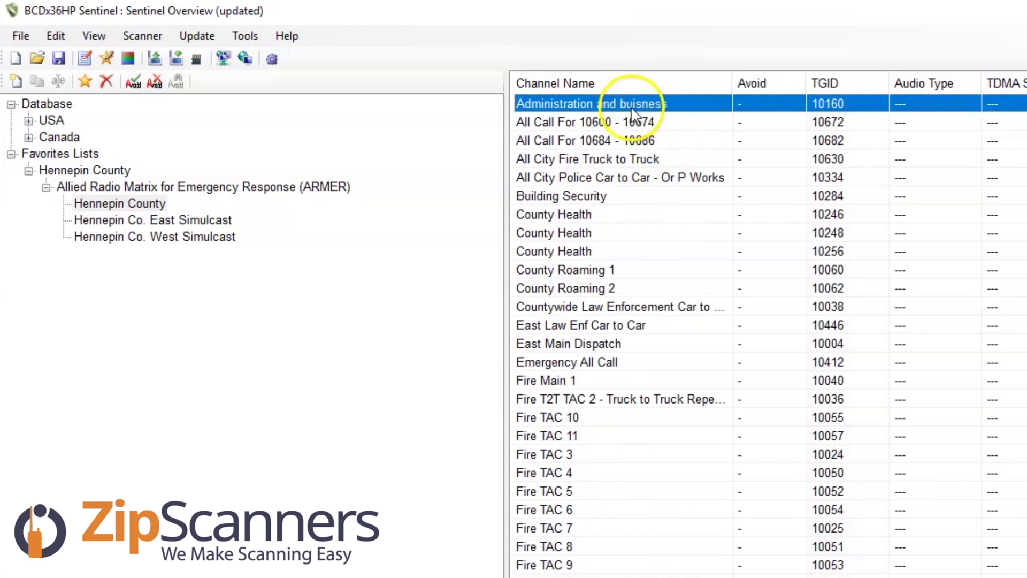
pyautogui.click(672, 100)
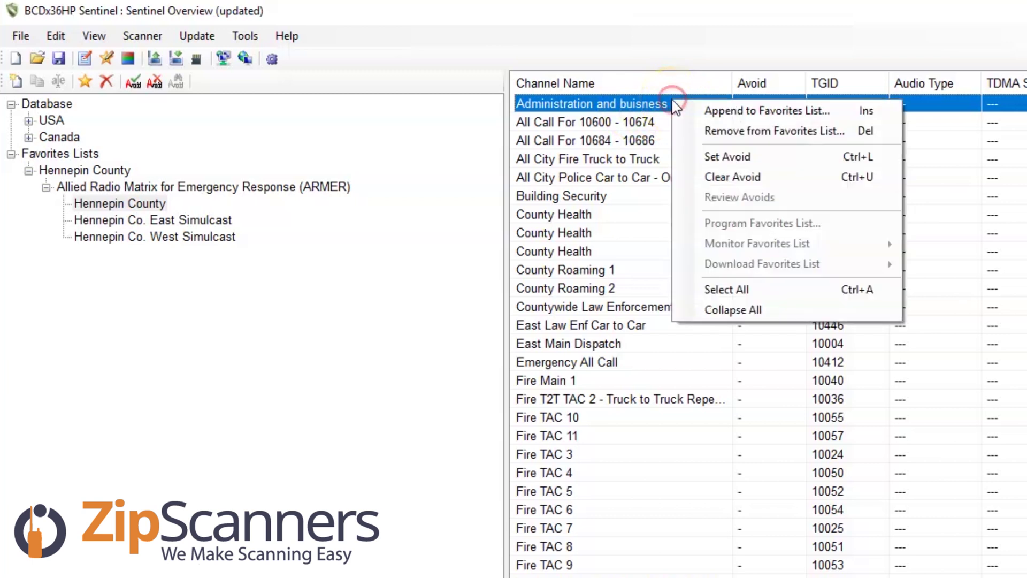
pyautogui.click(744, 159)
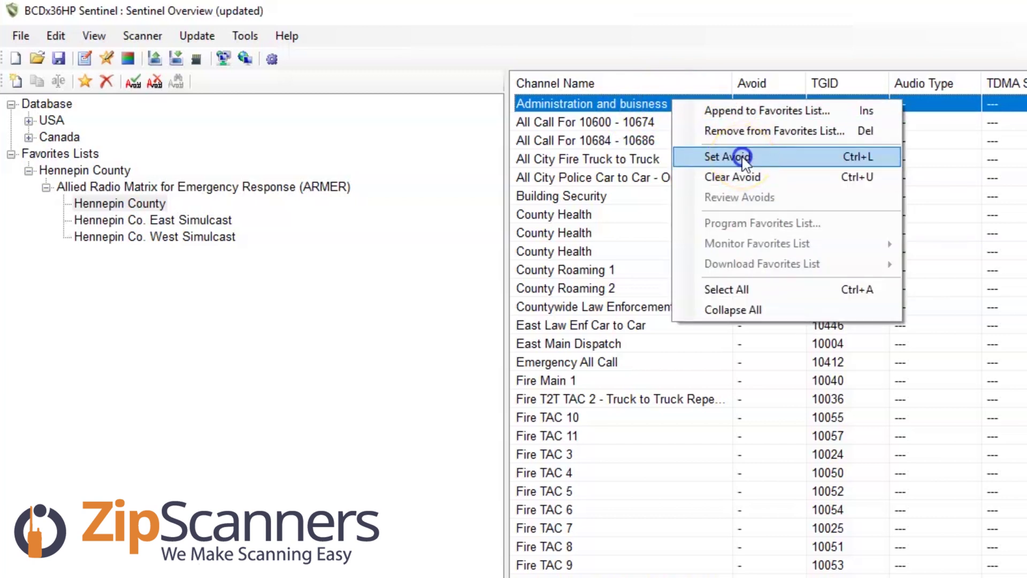
pyautogui.click(586, 176)
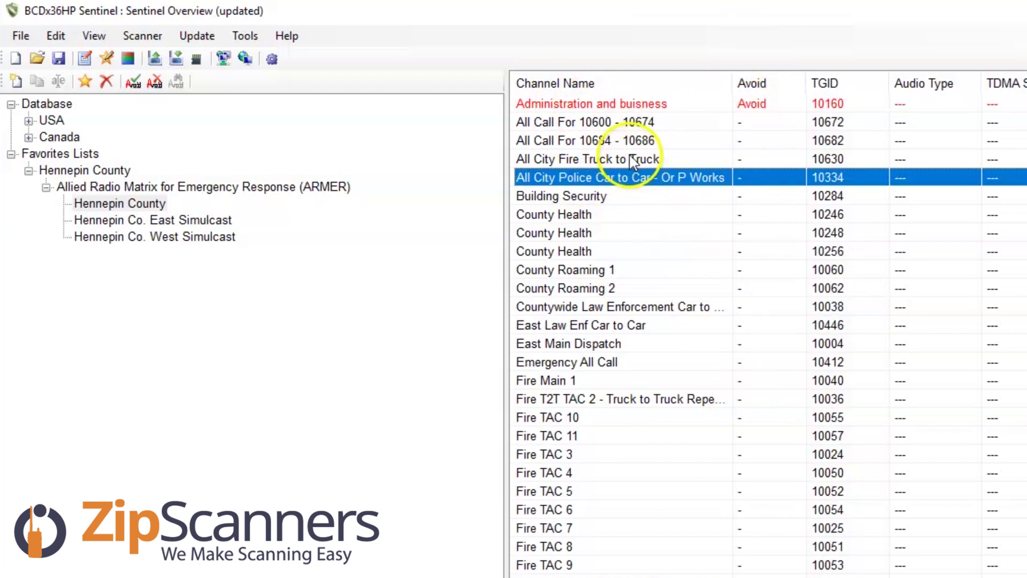
# - Remove the Administration and buisness channel from the Hennepin County favorites list
pyautogui.click(662, 103)
pyautogui.rightClick(666, 103)
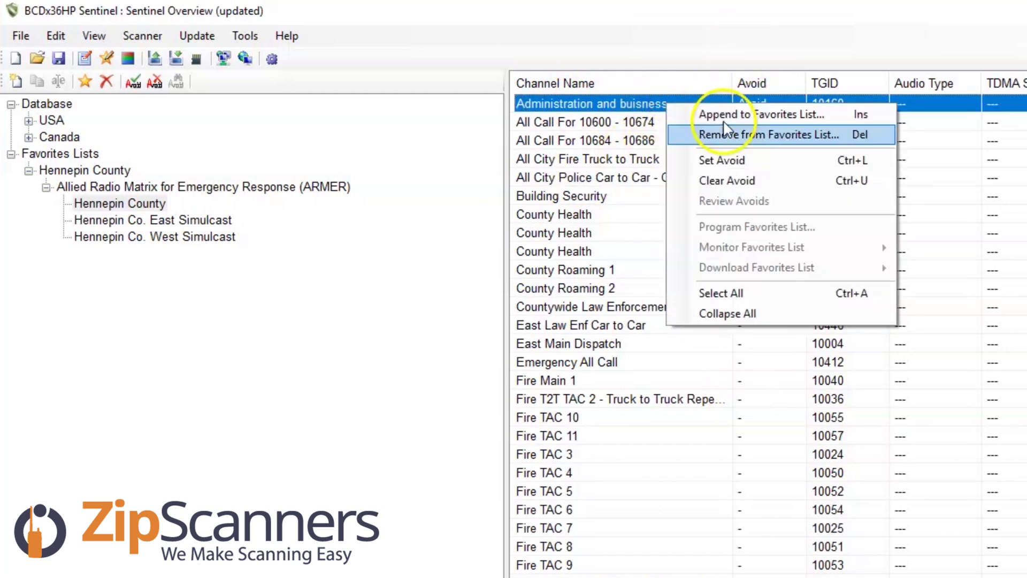
pyautogui.click(730, 133)
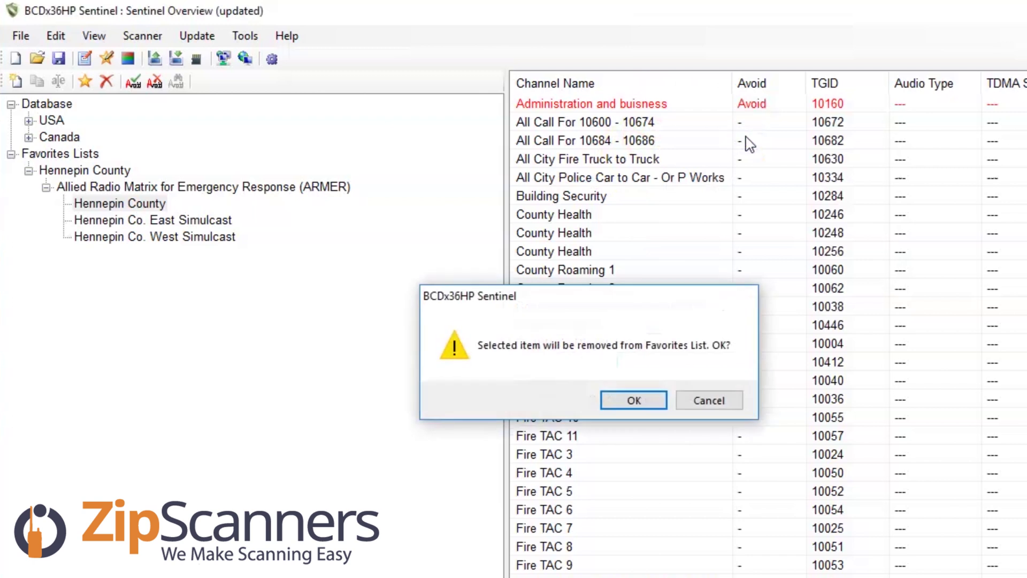
pyautogui.press('Return')
# - Remove the channels from All Call For 10600 - 10674 through Fire Main 1 from the Hennepin County department
pyautogui.scroll(-4, 672, 222)
pyautogui.scroll(4, 673, 227)
pyautogui.scroll(-4, 675, 228)
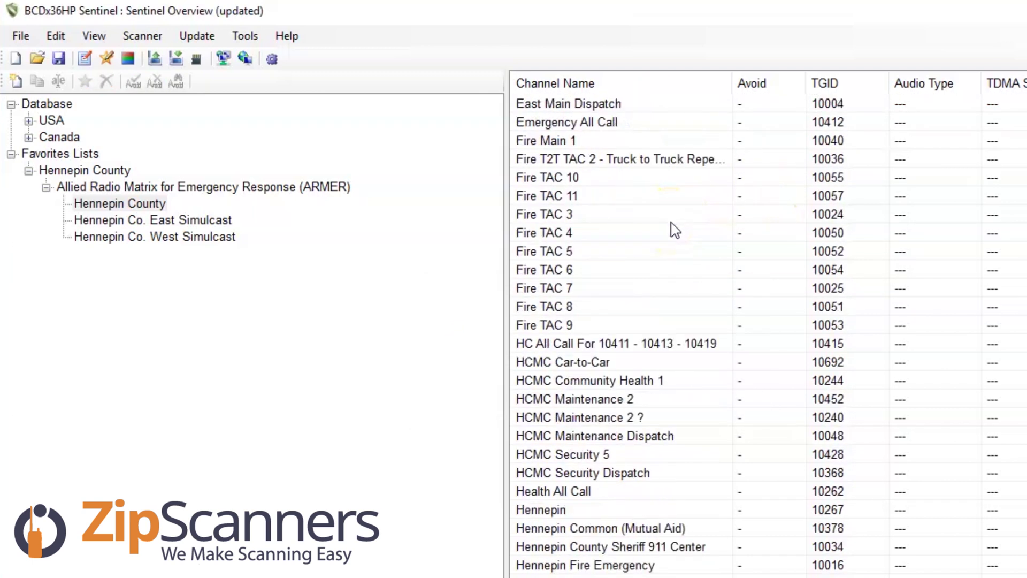
pyautogui.scroll(-18, 675, 230)
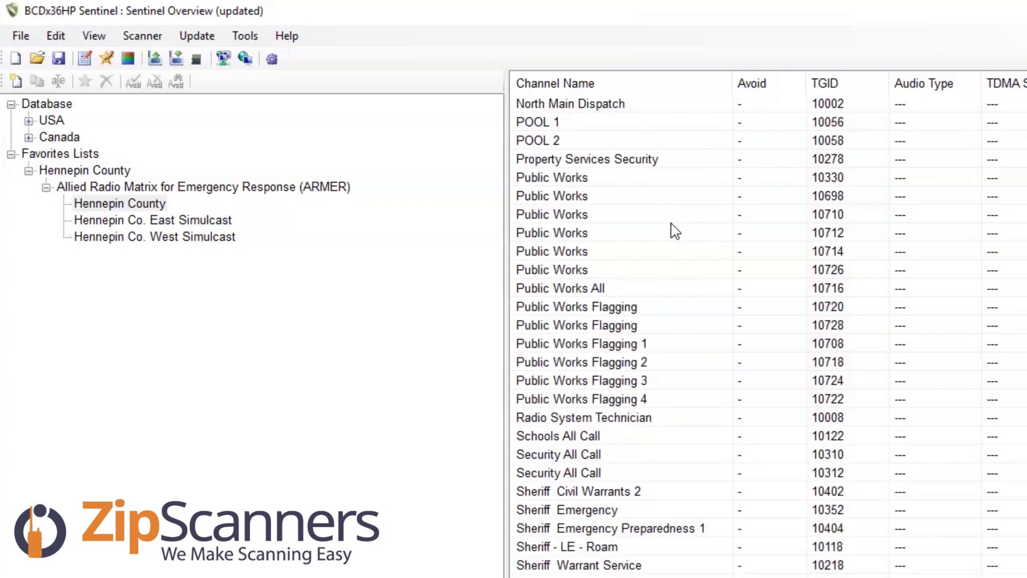
pyautogui.scroll(-6, 675, 228)
pyautogui.scroll(20, 675, 229)
pyautogui.click(652, 104)
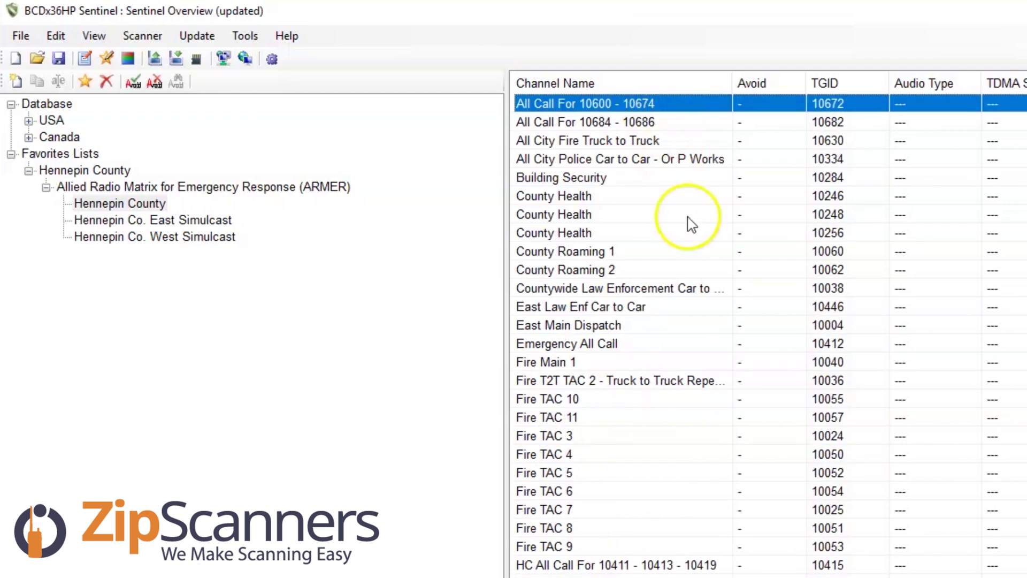
pyautogui.keyDown('shift'); pyautogui.click(613, 362); pyautogui.keyUp('shift')
pyautogui.rightClick(660, 299)
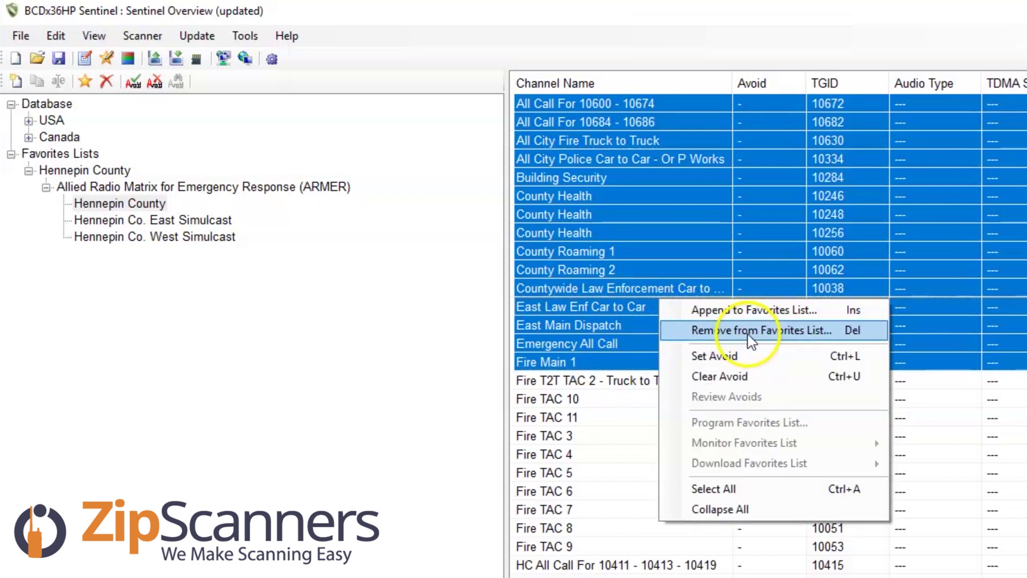
pyautogui.click(748, 334)
pyautogui.press('Return')
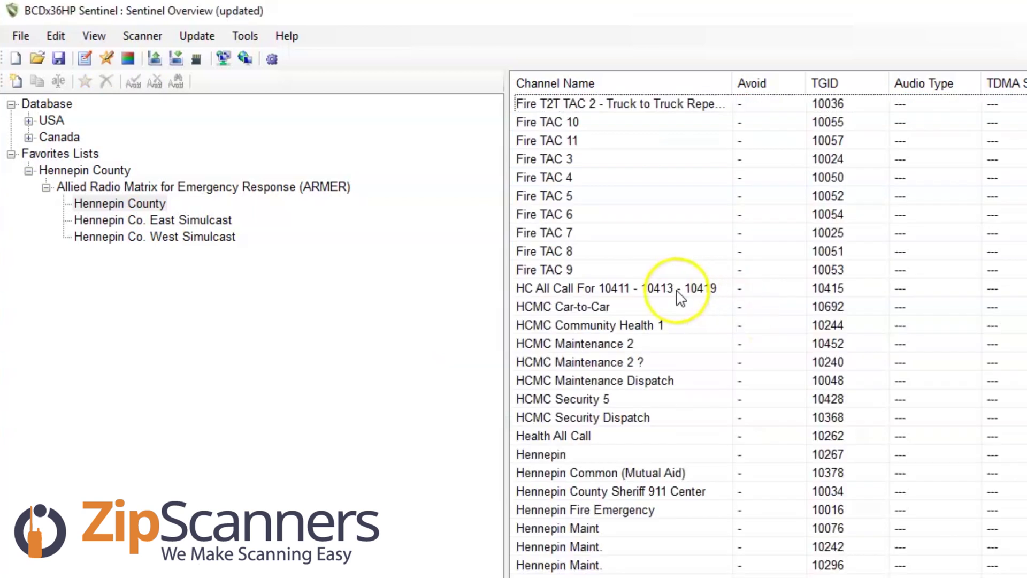
# - Remove the channels from HC All Call For 10411 - 10413 - 10419 through Security All Call from the Hennepin County department
pyautogui.click(603, 289)
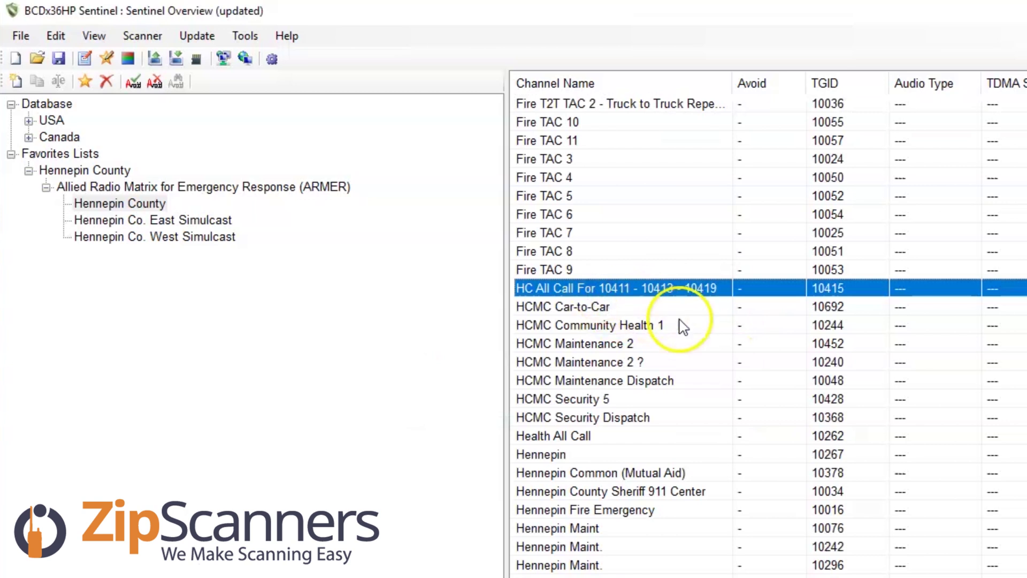
pyautogui.scroll(-20, 768, 331)
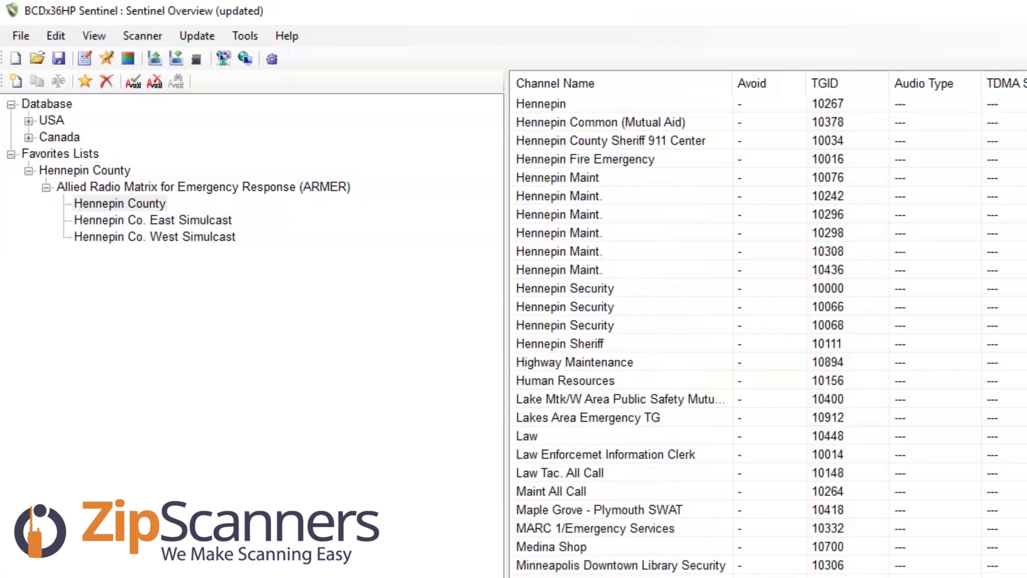
pyautogui.scroll(-3, 607, 229)
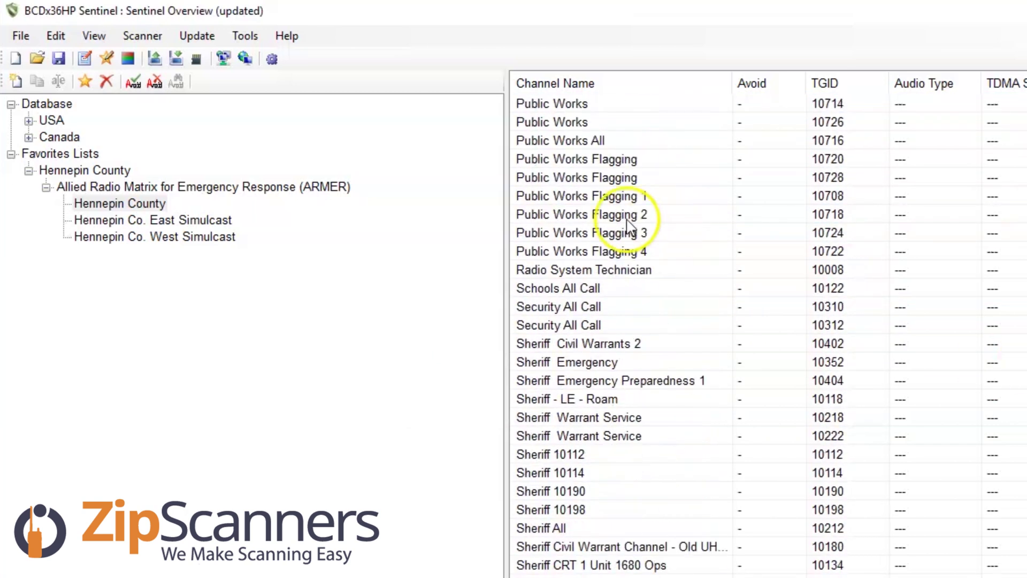
pyautogui.keyDown('shift'); pyautogui.click(581, 327); pyautogui.keyUp('shift')
pyautogui.rightClick(602, 250)
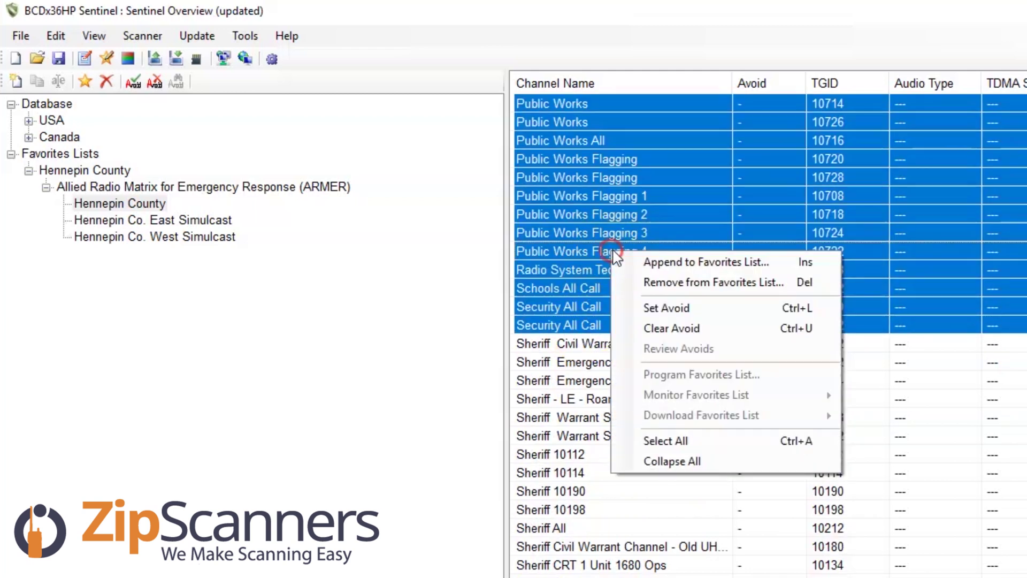
pyautogui.click(680, 284)
pyautogui.press('Return')
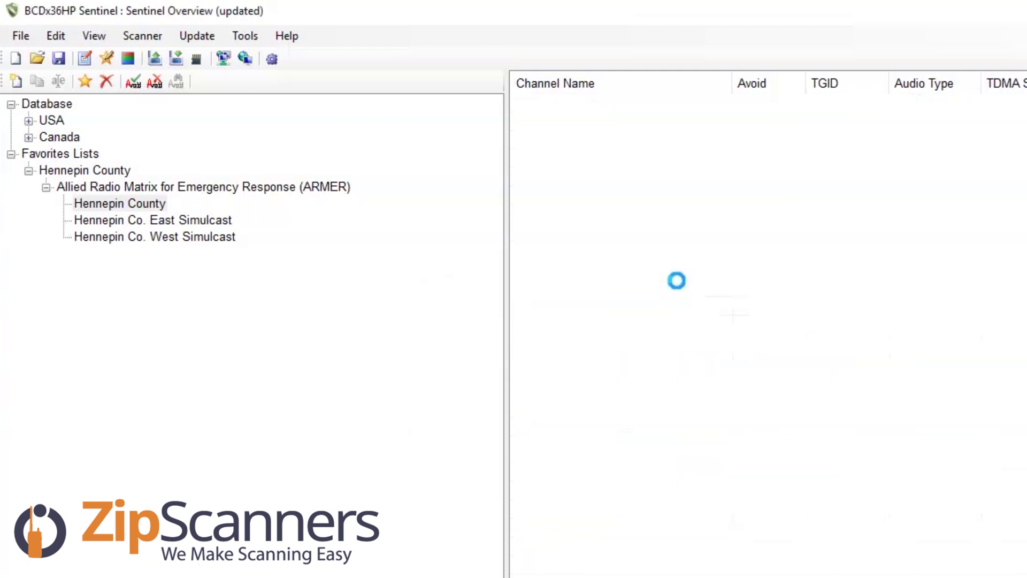
# - Remove the channels from South Law Enf Car to Car through West Hennepin Public Safety, and collapse the Hennepin County favorites list
pyautogui.click(566, 274)
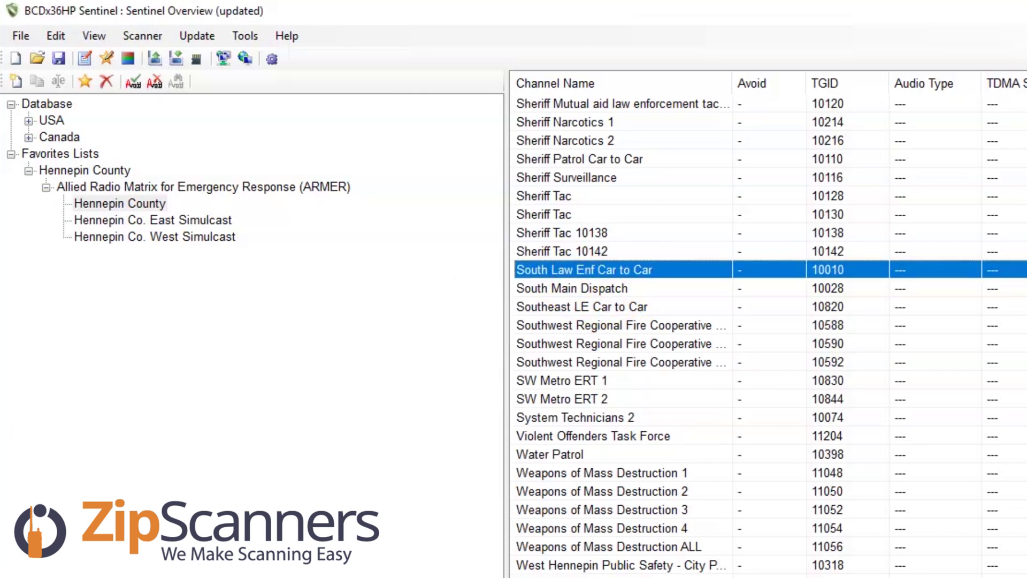
pyautogui.keyDown('shift'); pyautogui.click(557, 570); pyautogui.keyUp('shift')
pyautogui.moveTo(592, 371); pyautogui.dragTo(634, 398)
pyautogui.rightClick(634, 398)
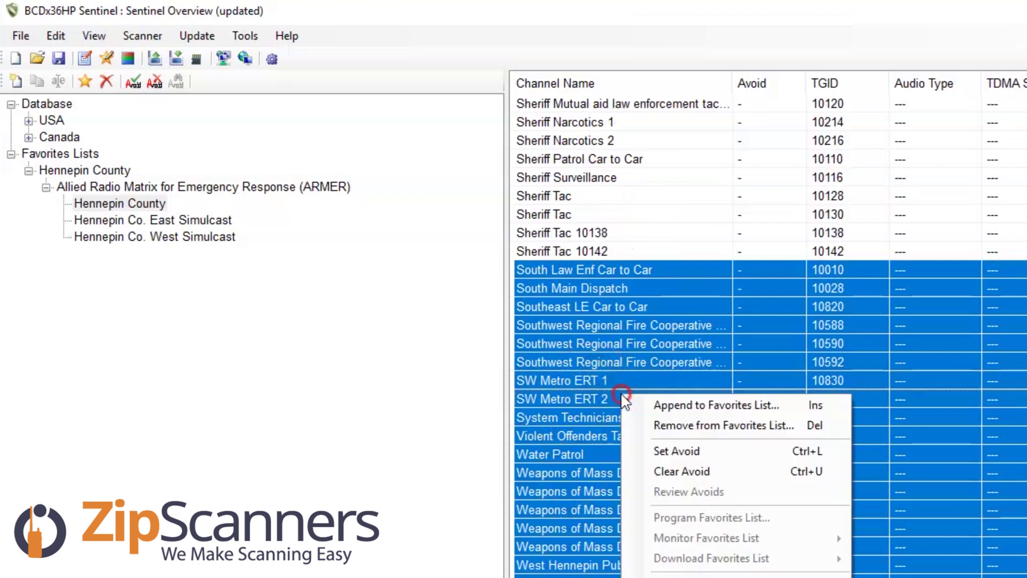
pyautogui.click(668, 423)
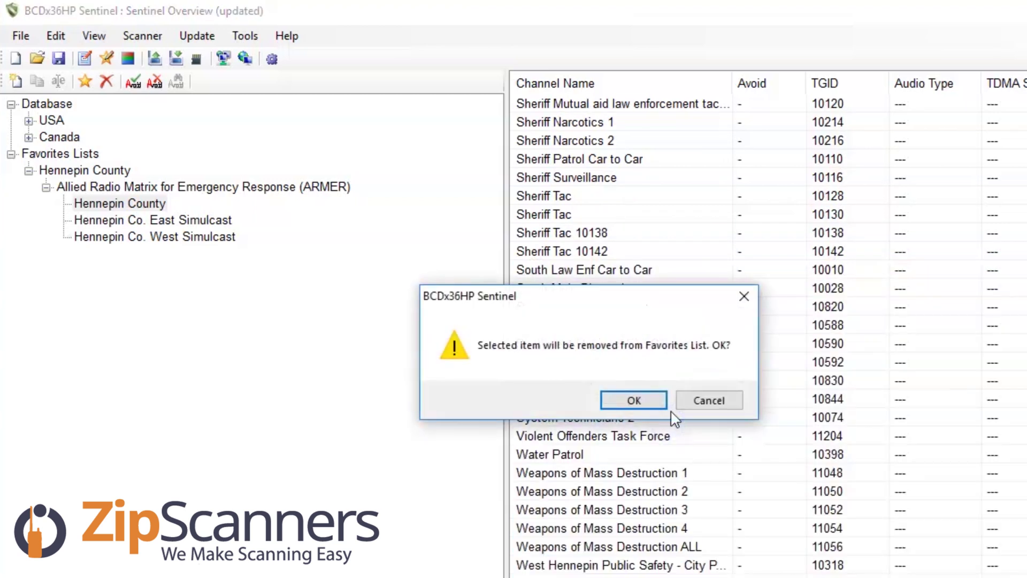
pyautogui.press('Return')
pyautogui.scroll(2, 658, 321)
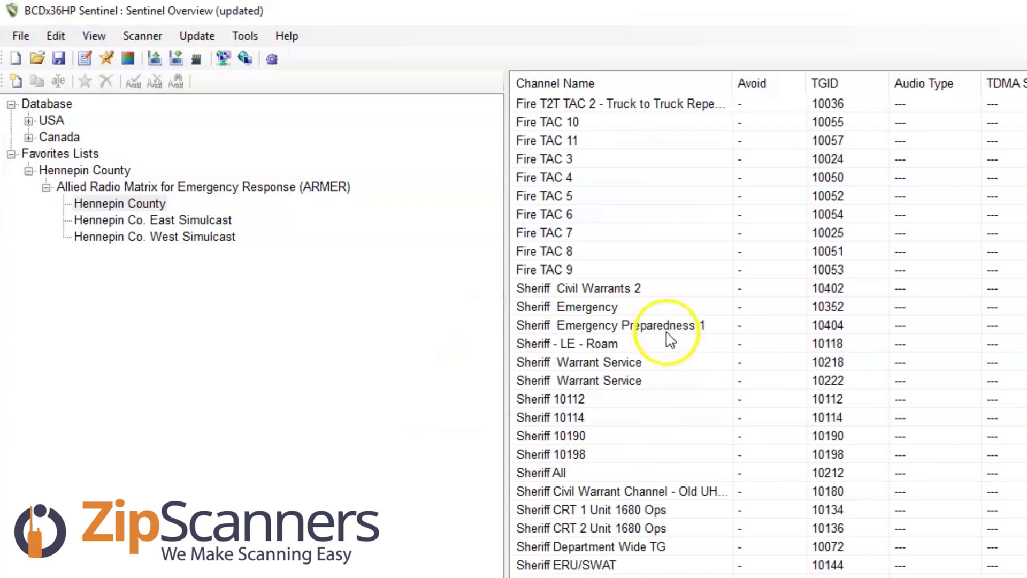
pyautogui.click(46, 187)
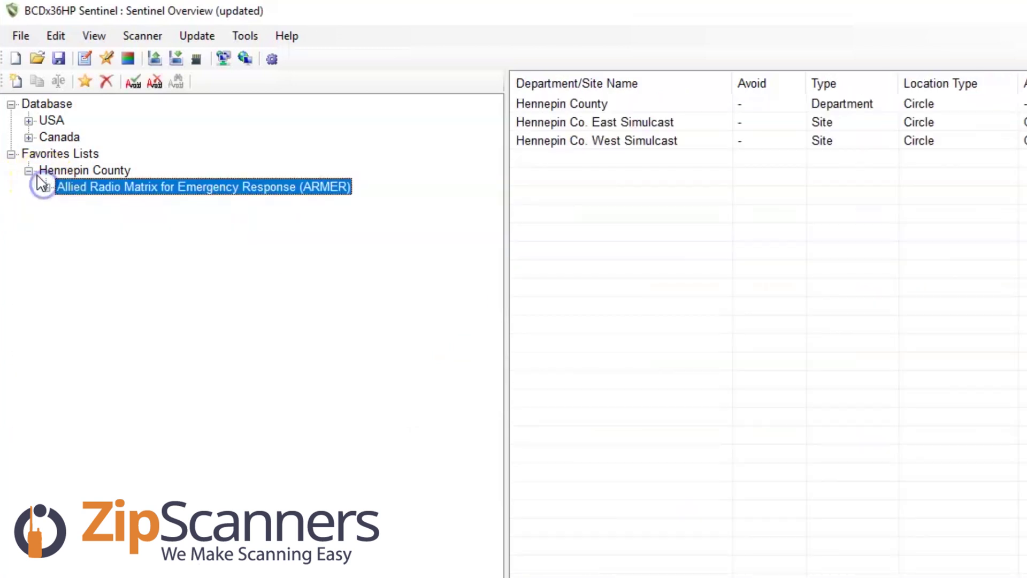
pyautogui.click(29, 170)
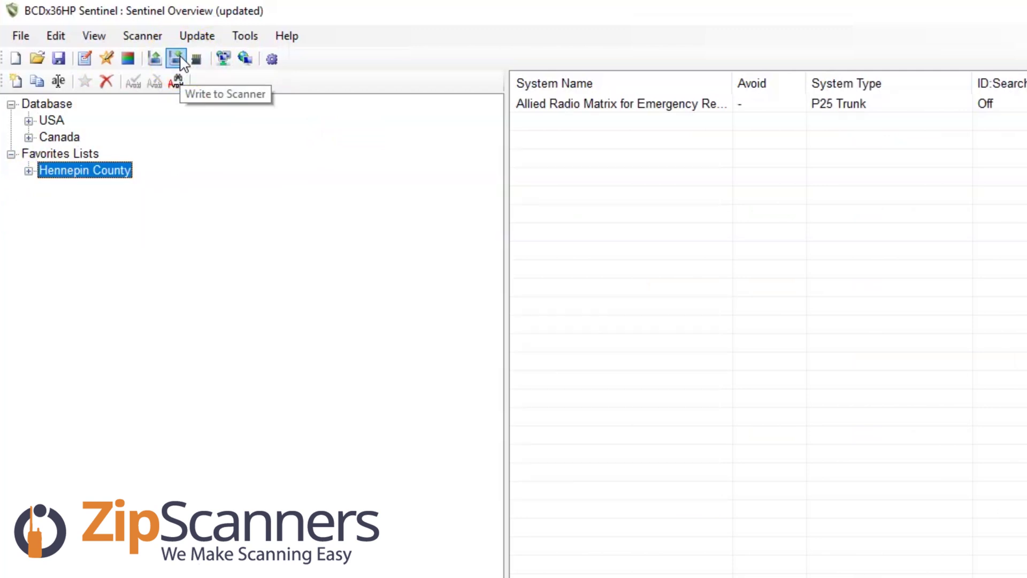
pyautogui.click(149, 39)
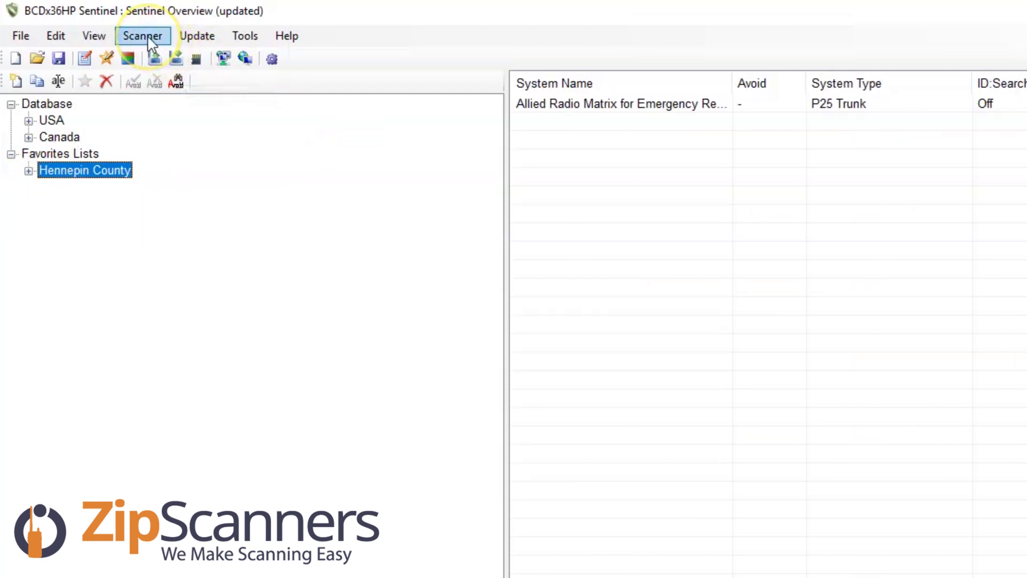
pyautogui.click(144, 36)
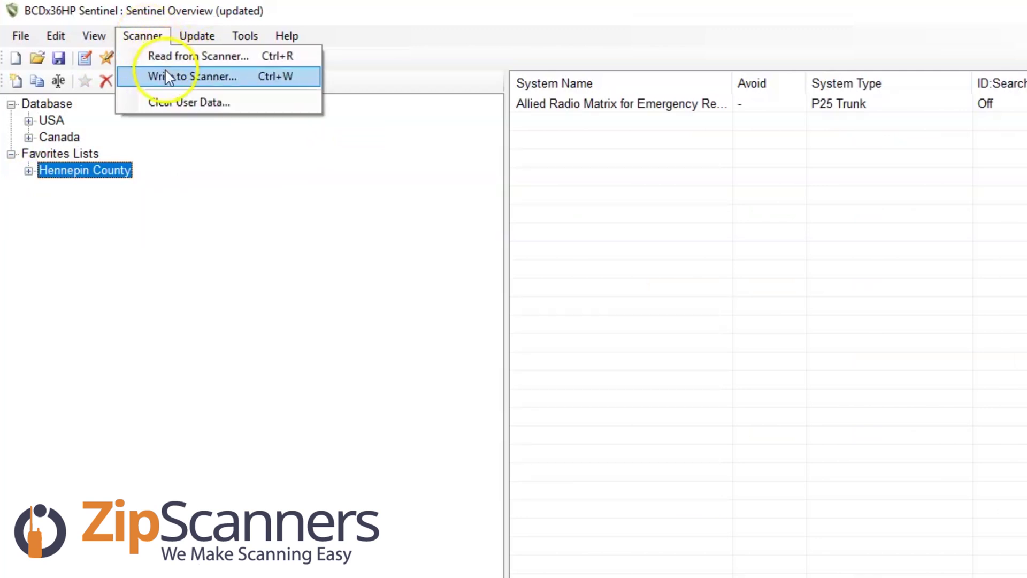
pyautogui.click(151, 36)
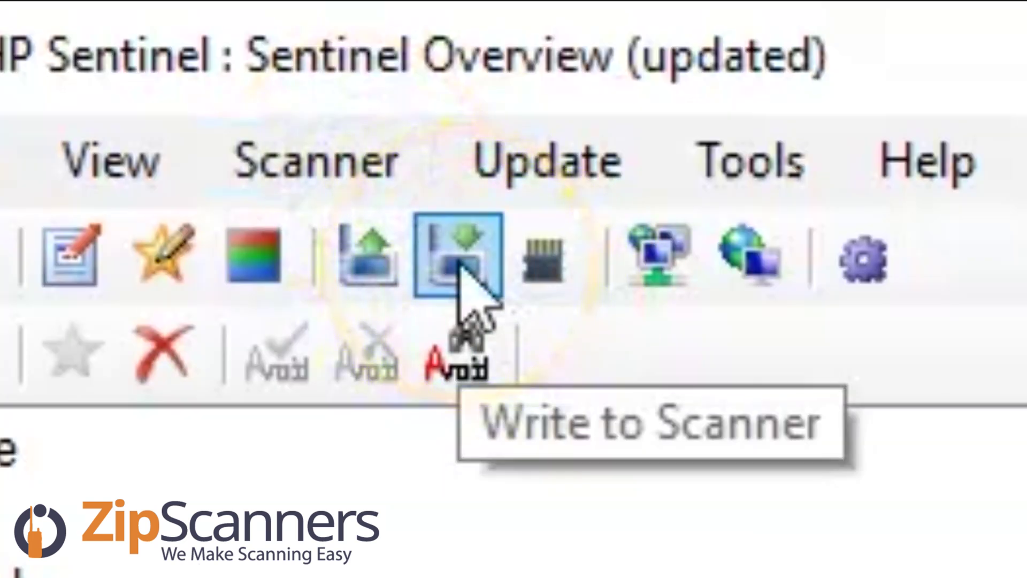
pyautogui.click(361, 268)
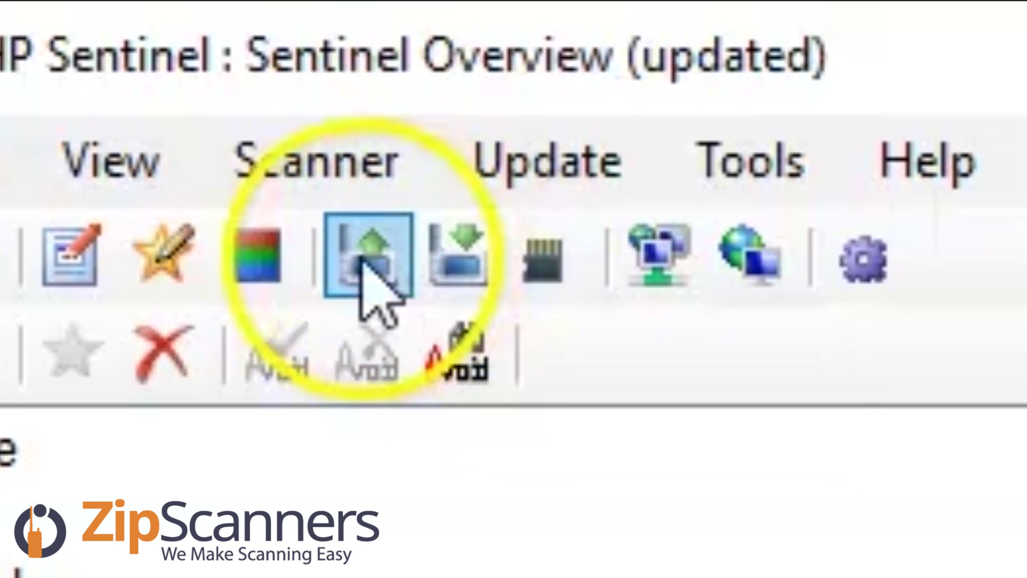
pyautogui.click(433, 270)
pyautogui.click(366, 268)
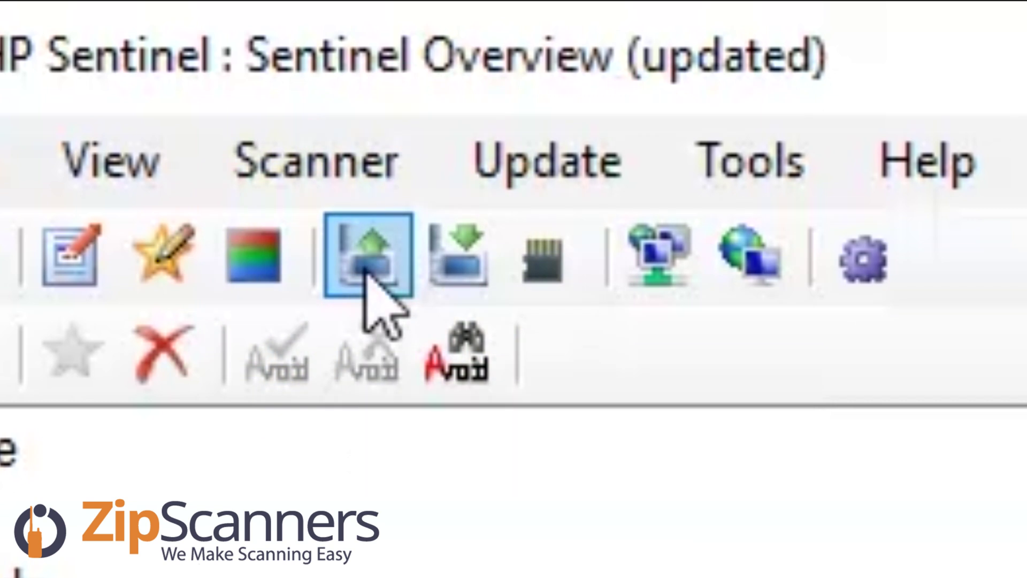
# - Write the profile to the scanner's E: microSD card with Erase Favorites Lists on Scanner and Force Write Full Database enabled
pyautogui.click(442, 269)
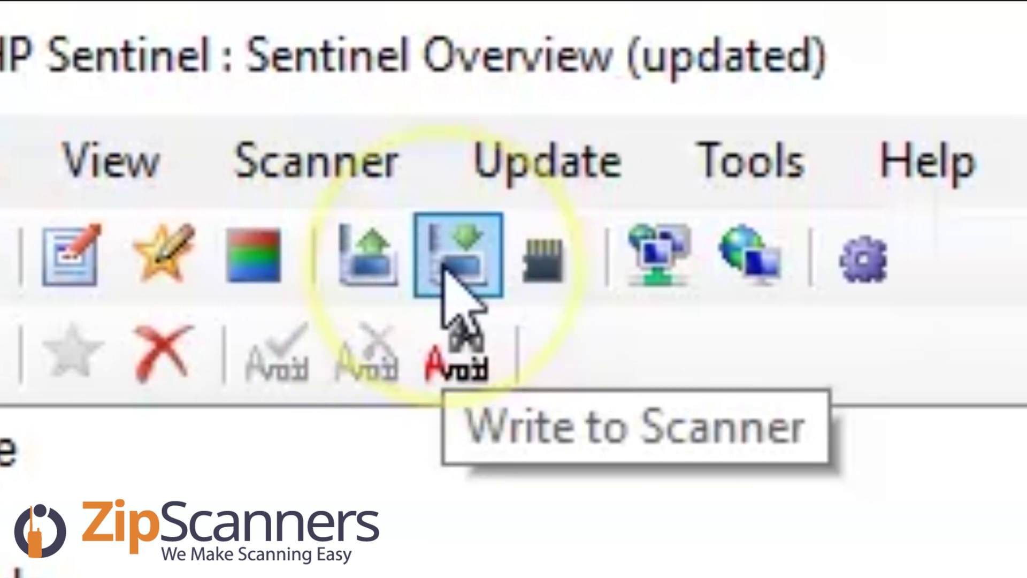
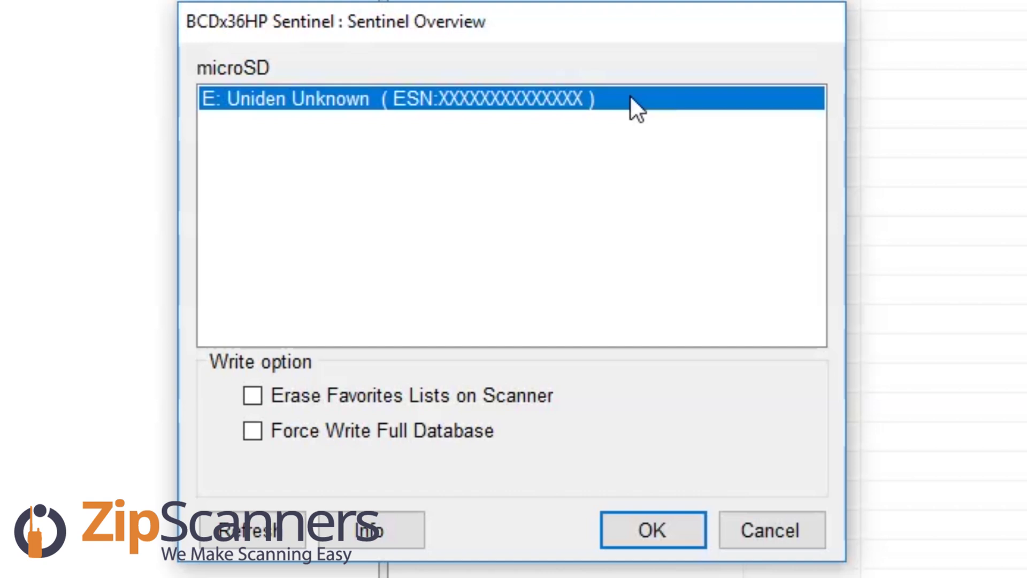
pyautogui.click(260, 395)
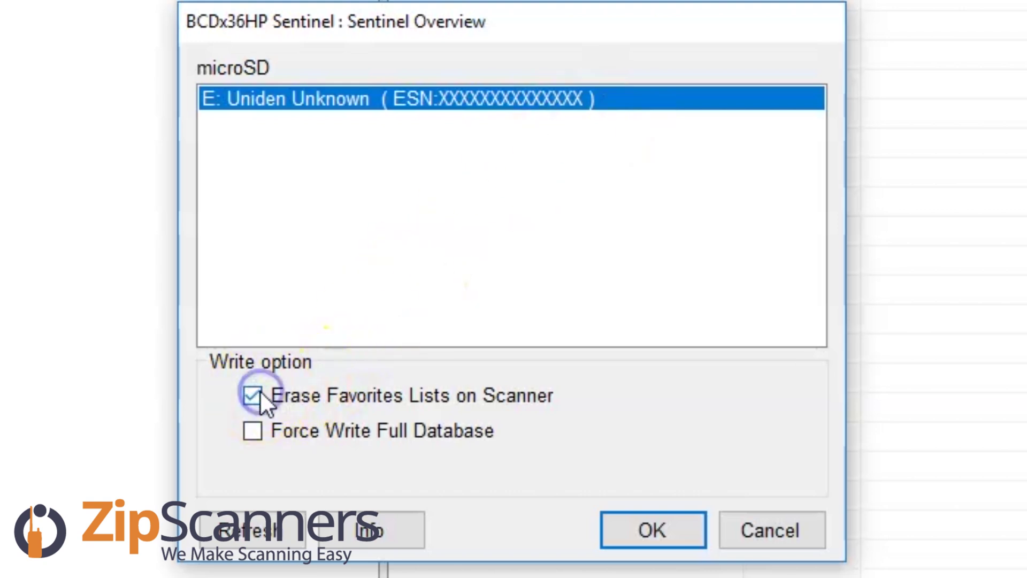
pyautogui.click(253, 430)
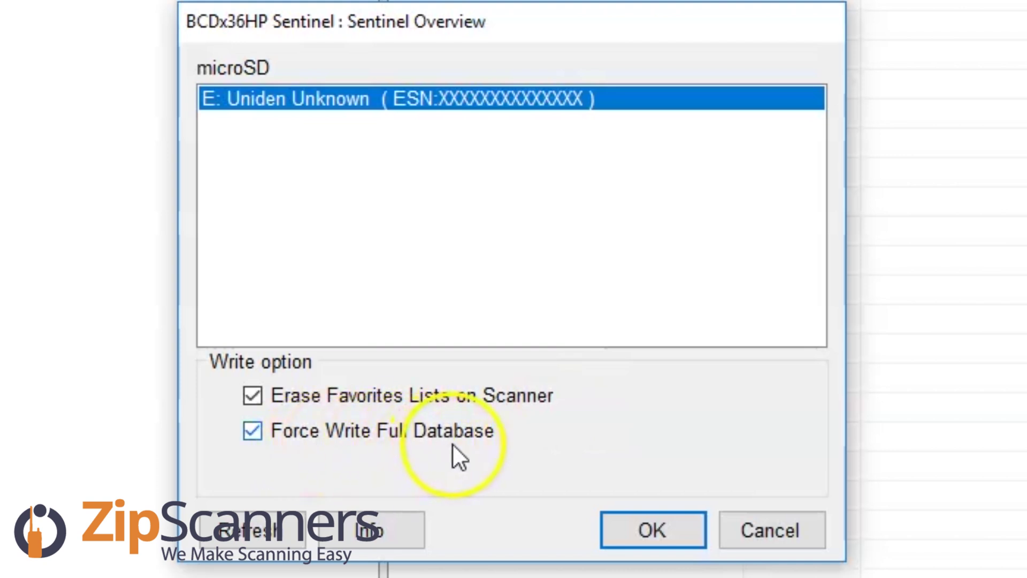
pyautogui.click(678, 525)
pyautogui.click(630, 388)
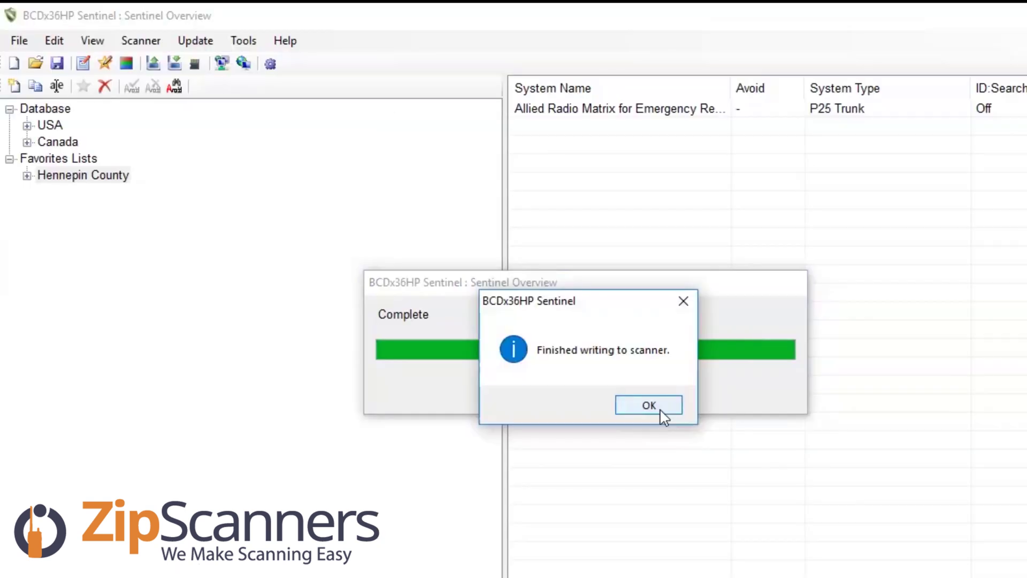
pyautogui.click(658, 408)
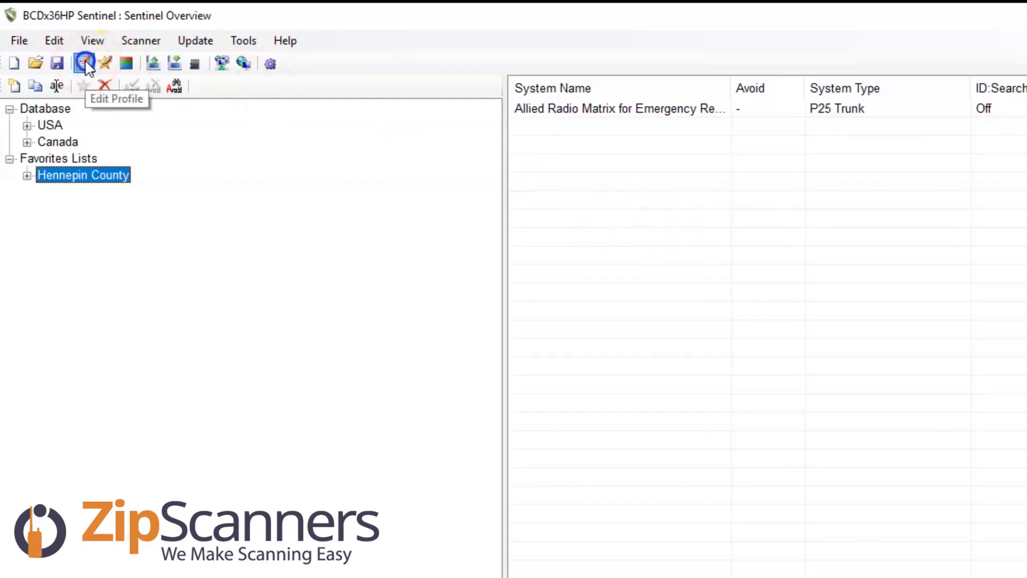
# - Set Monitor to On for the Hennepin County favorites list in the profile's scan selection, and close the profile editor
pyautogui.click(85, 64)
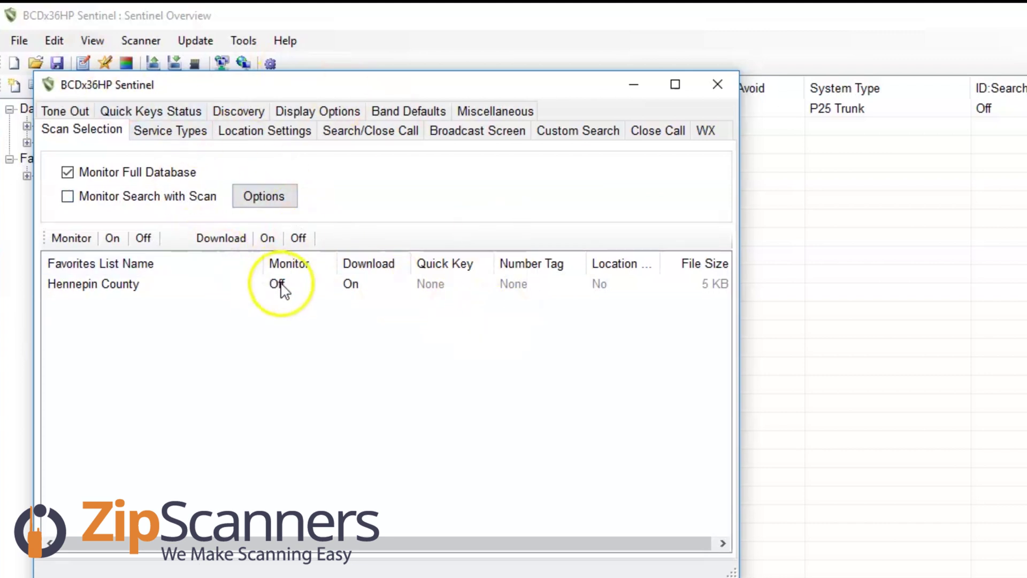
pyautogui.click(282, 286)
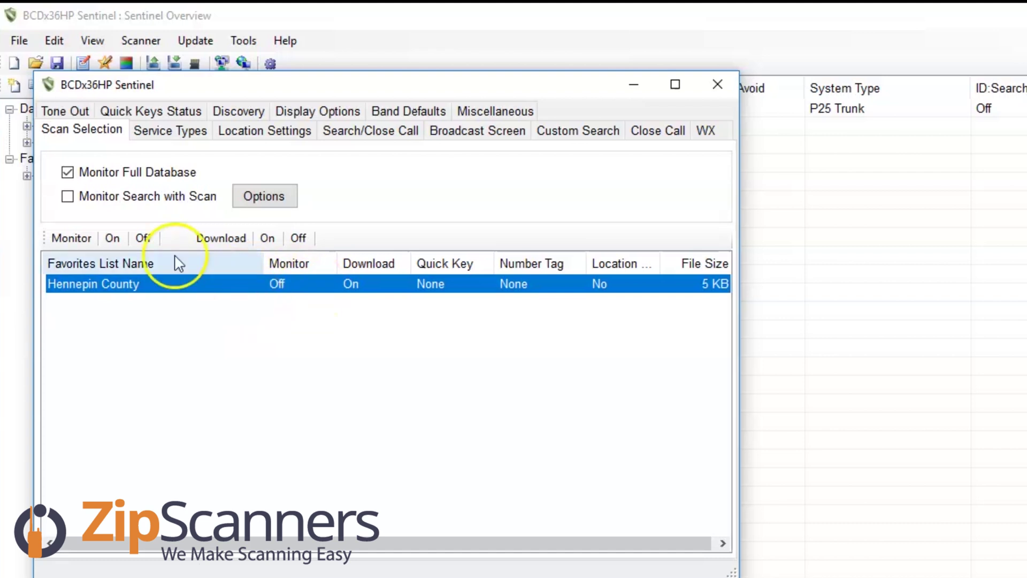
pyautogui.click(112, 237)
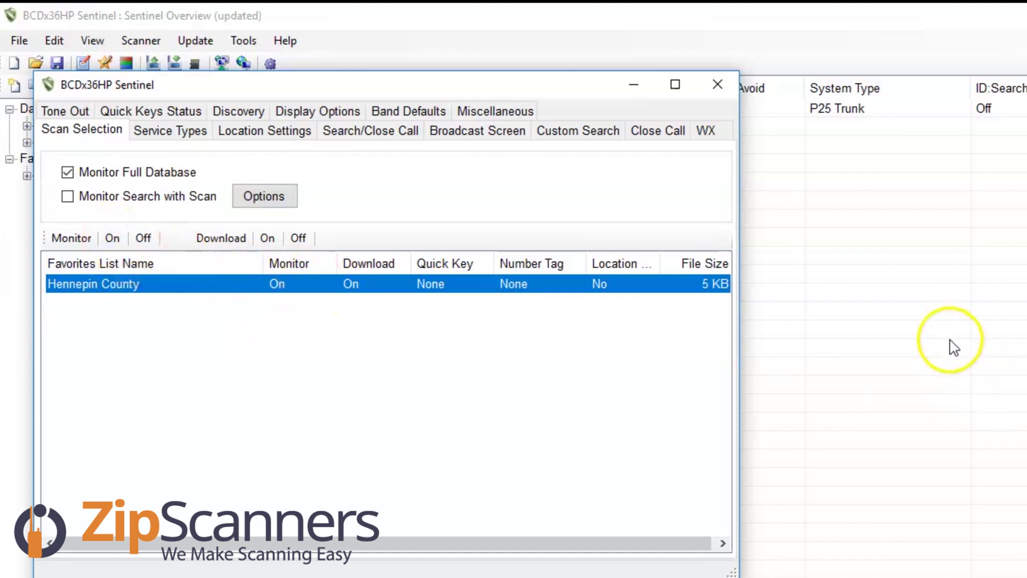
pyautogui.click(717, 84)
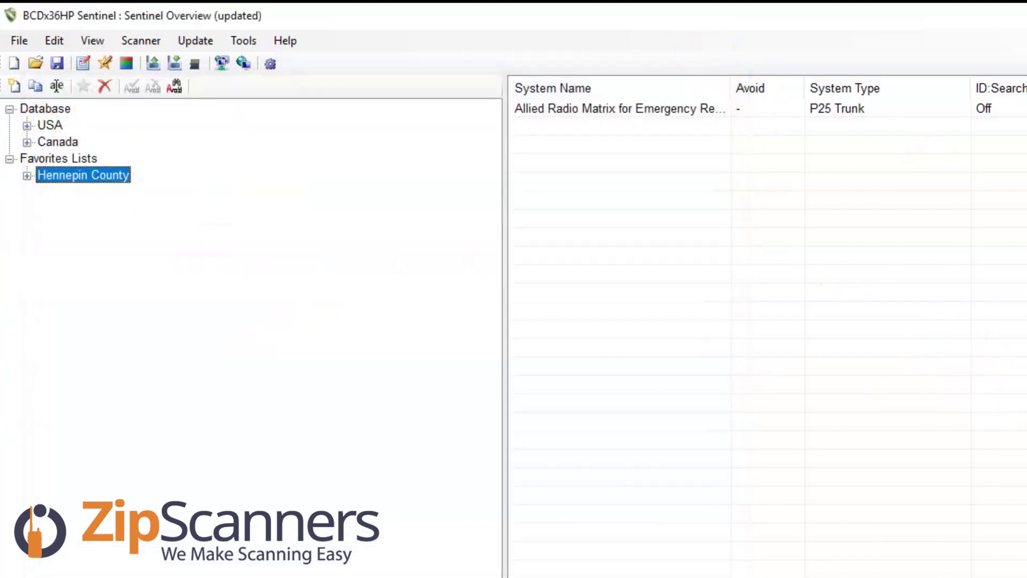
# - Write the updated profile to the scanner again, erasing its favorites lists and forcing a full database write
pyautogui.click(175, 63)
pyautogui.click(422, 414)
pyautogui.click(422, 436)
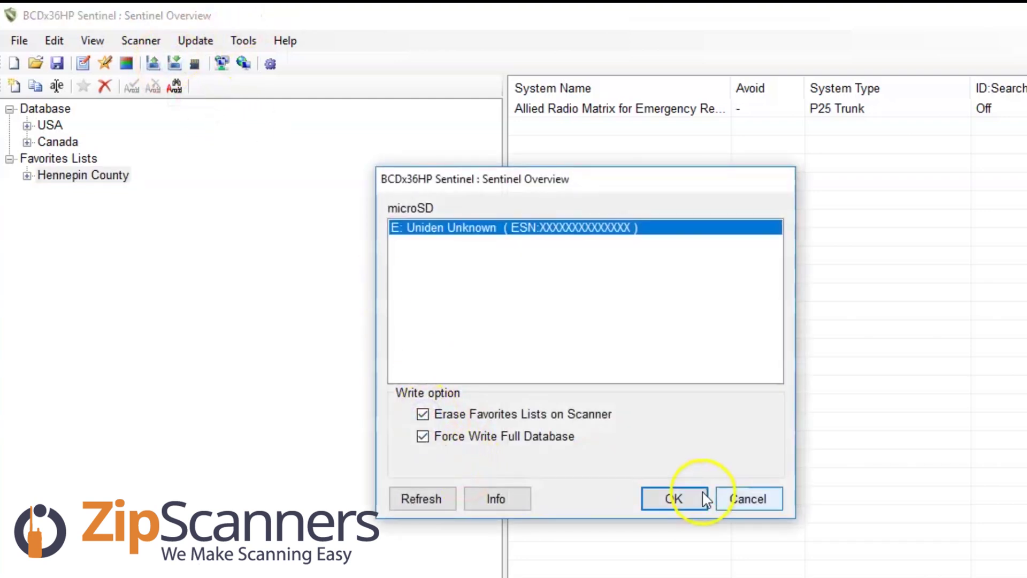
pyautogui.click(673, 499)
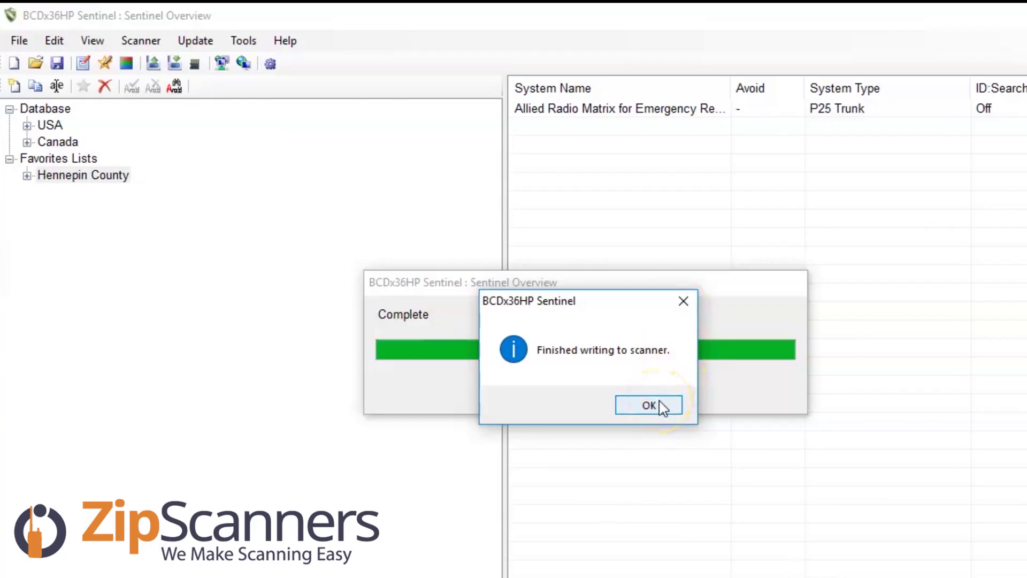
pyautogui.click(661, 402)
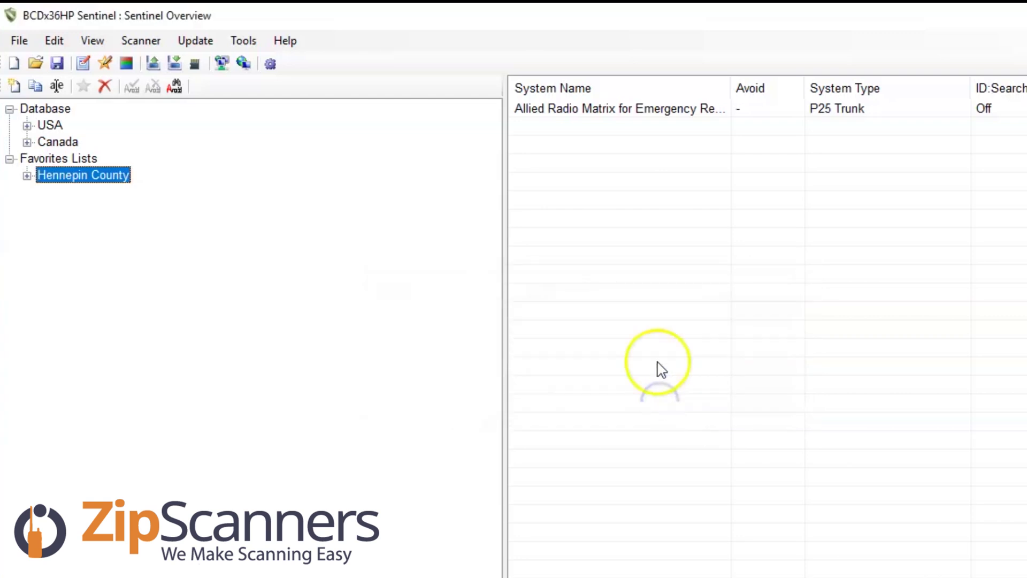
# - Run a firmware update for the E: microSD card with SDS100 as the scanner model
pyautogui.click(195, 43)
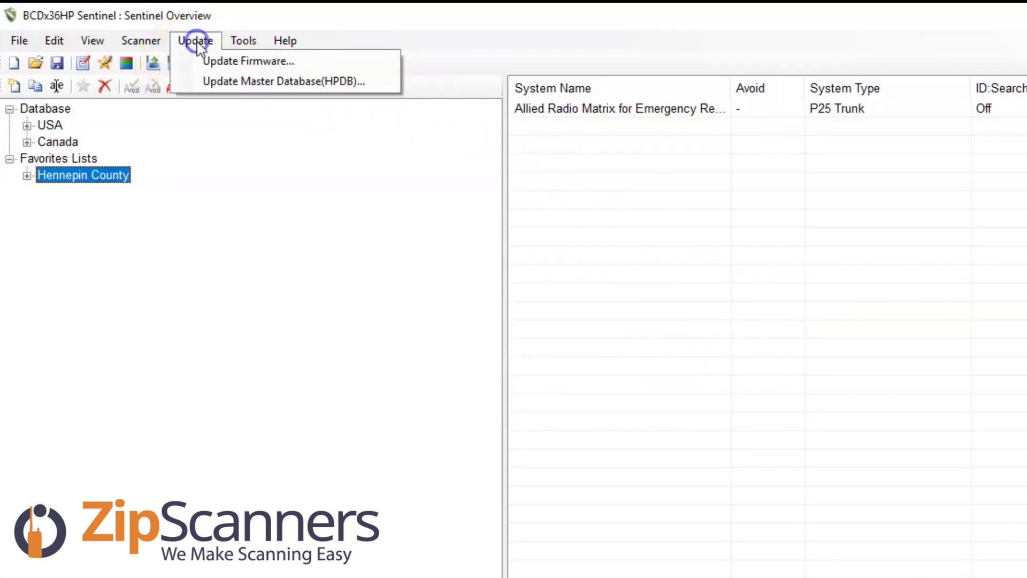
pyautogui.click(244, 61)
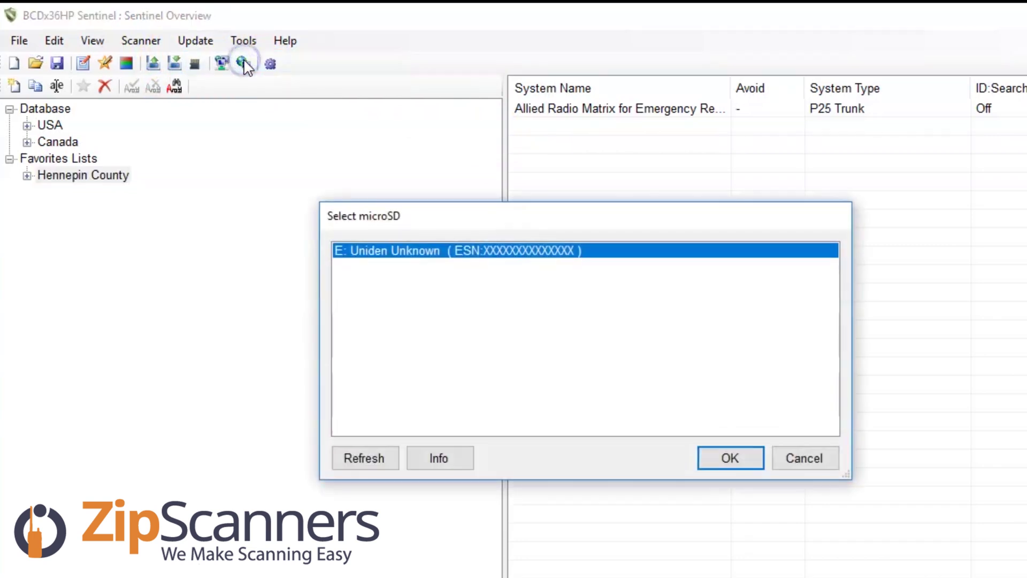
pyautogui.click(722, 458)
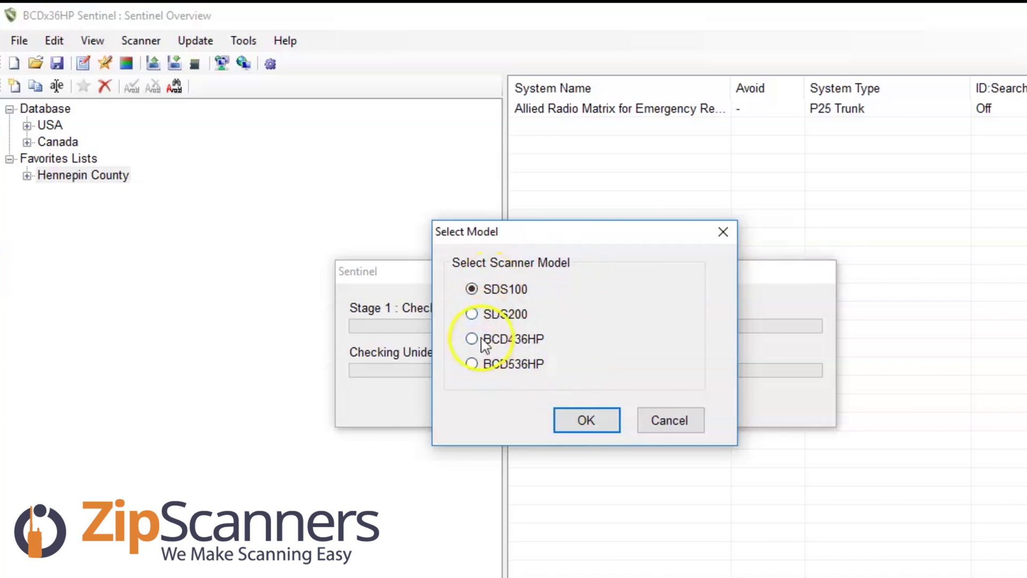
pyautogui.click(585, 420)
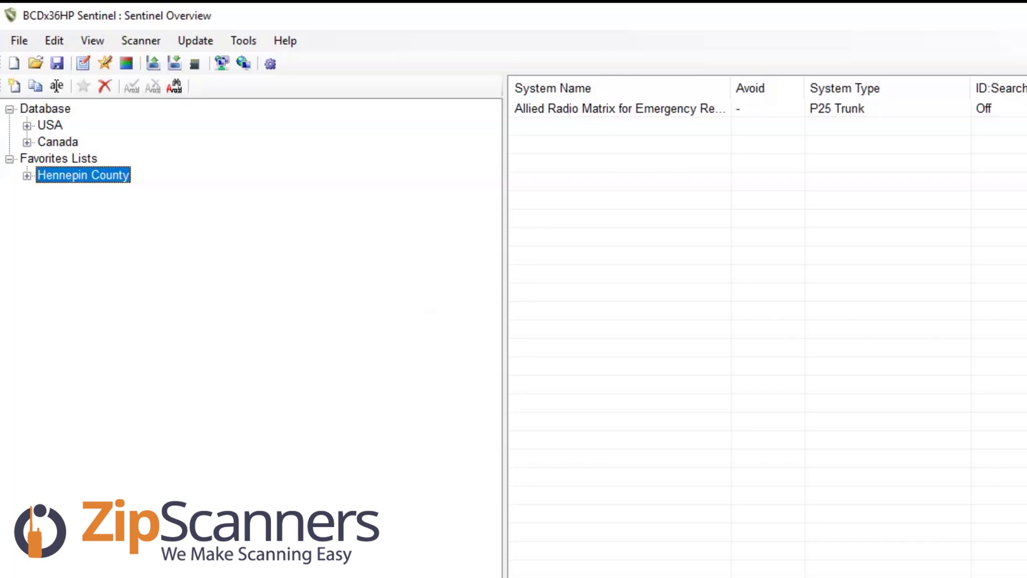
# - Collapse the Favorites Lists, expand the USA database, and collapse Minnesota in the state list
pyautogui.click(10, 158)
pyautogui.click(26, 125)
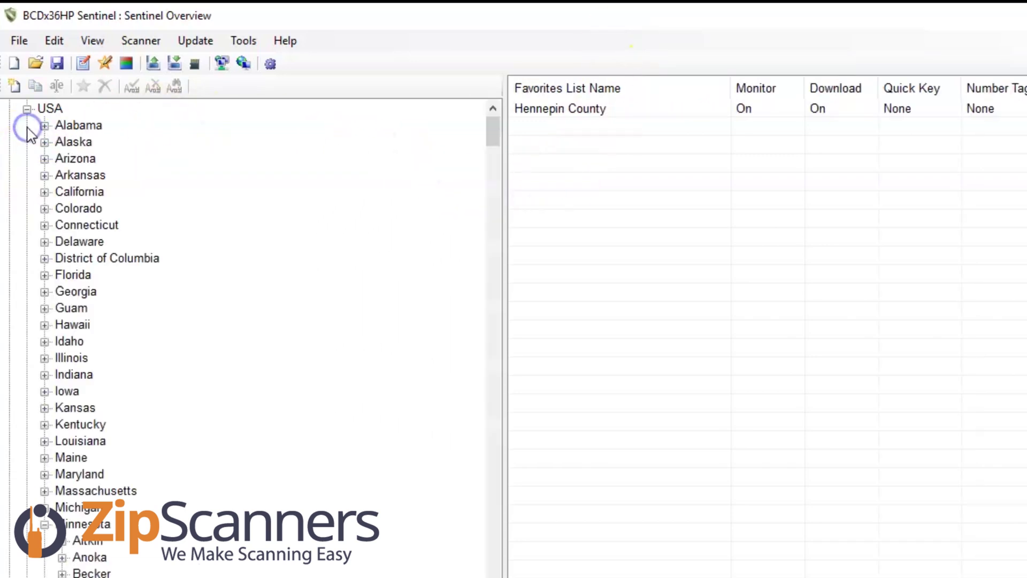
pyautogui.click(44, 524)
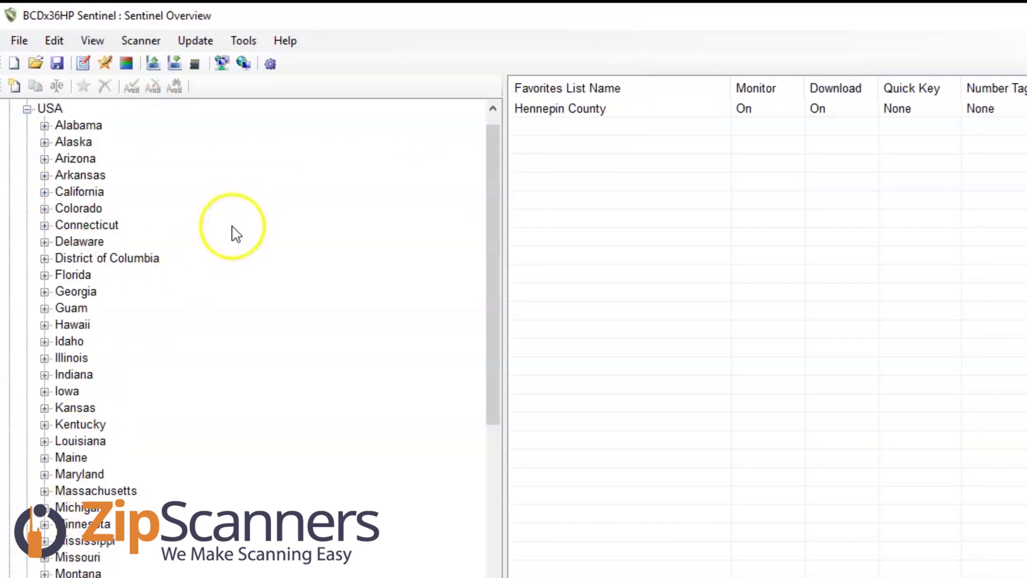
# - Expand Minnesota, collapse Hennepin's ARMER and Statewide branches, and expand the Hennepin system under its County Systems
pyautogui.scroll(-6, 222, 246)
pyautogui.scroll(-1, 177, 235)
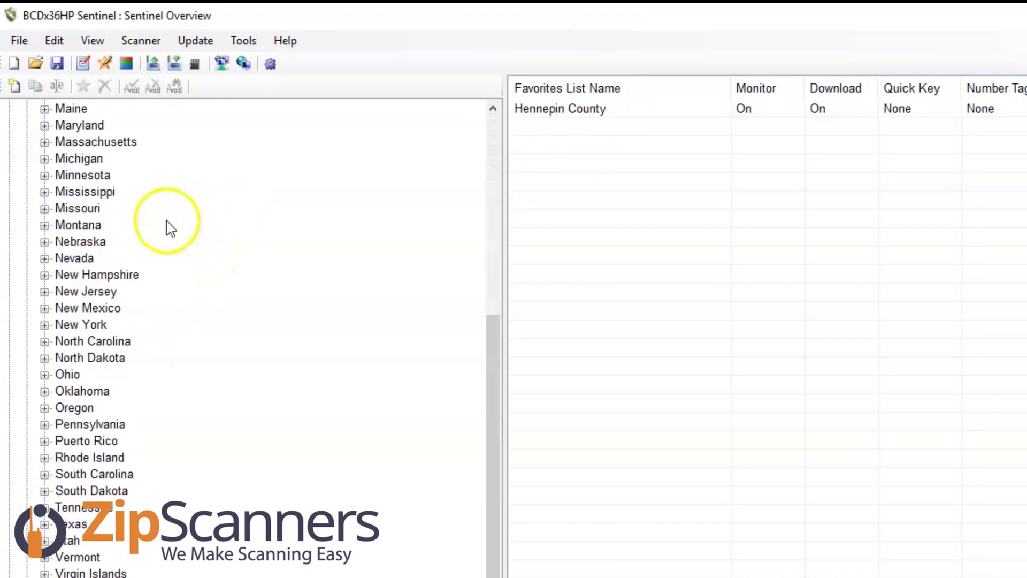
pyautogui.click(45, 171)
pyautogui.scroll(-8, 444, 288)
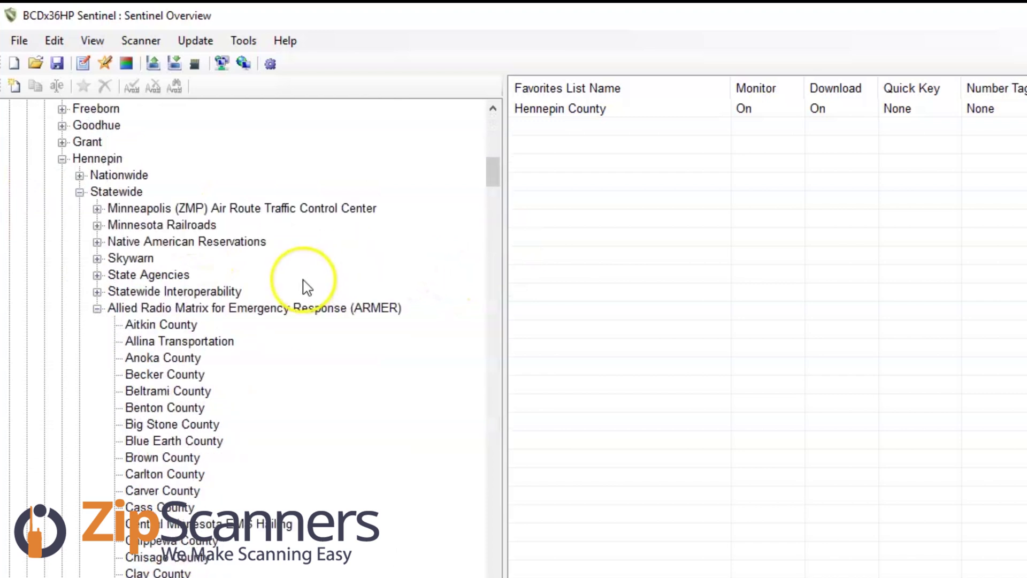
pyautogui.click(97, 308)
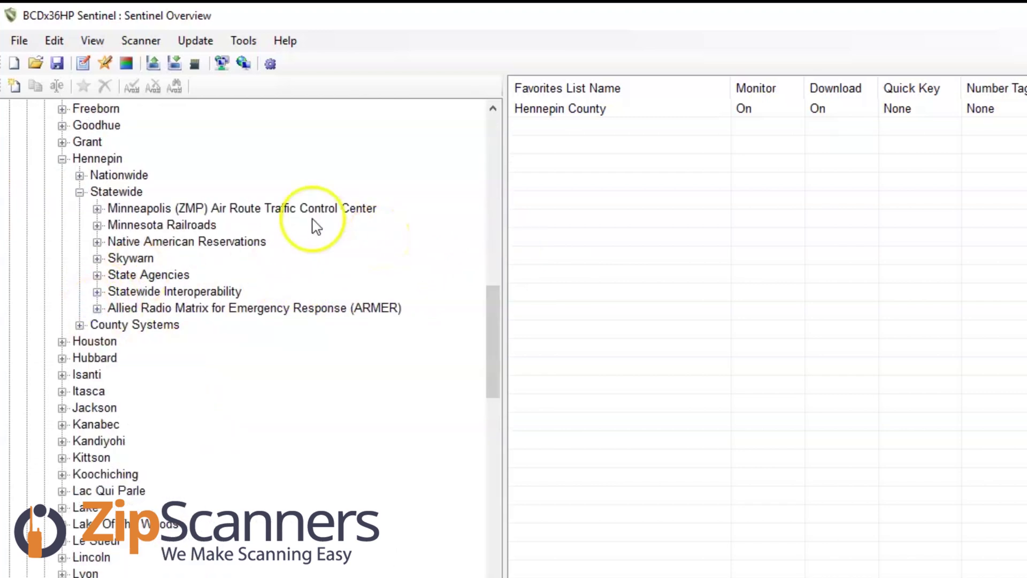
pyautogui.click(79, 191)
pyautogui.click(79, 208)
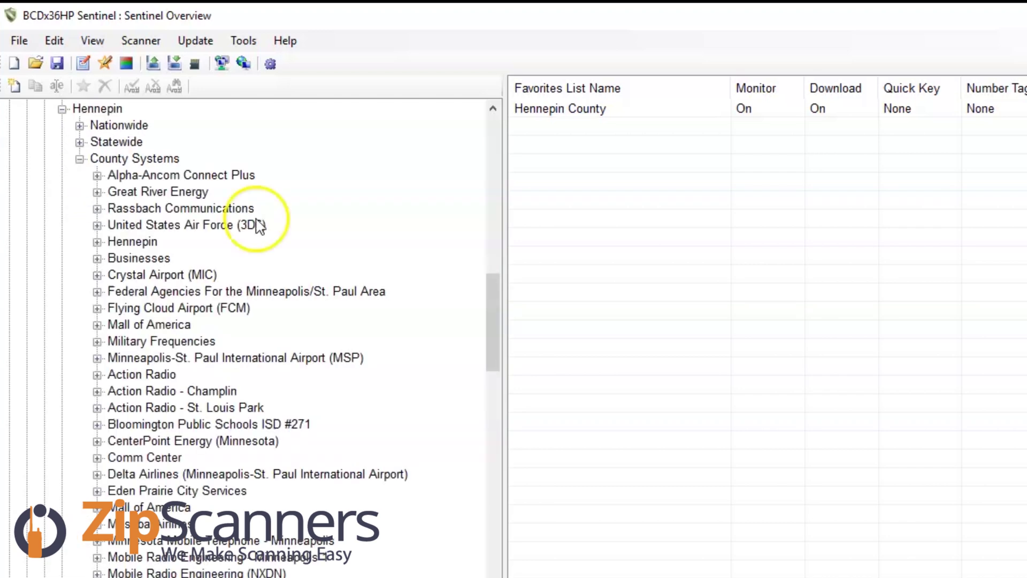
pyautogui.click(97, 241)
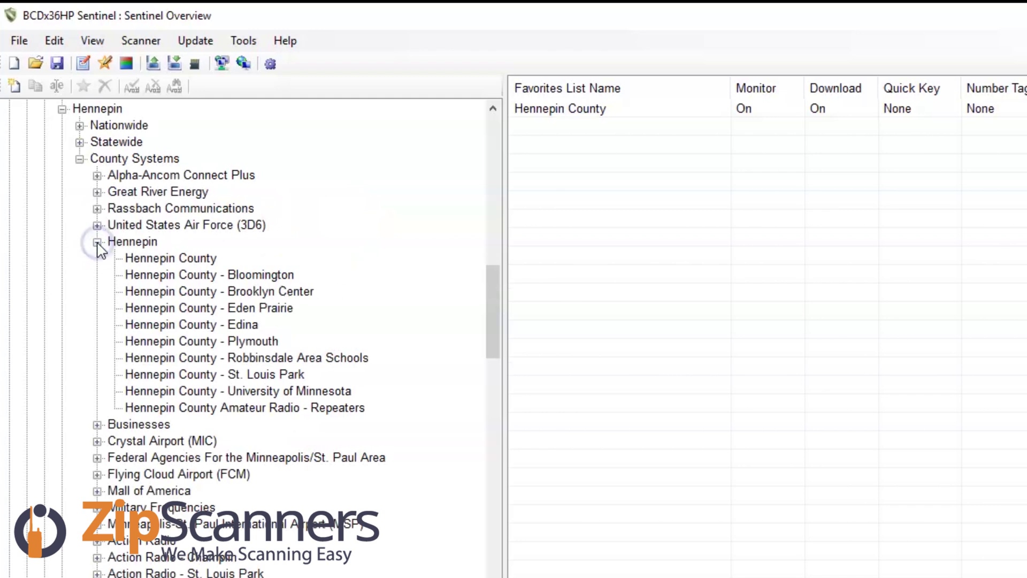
# - Append the Hennepin system from the county systems to the Hennepin County favorites list
pyautogui.click(133, 242)
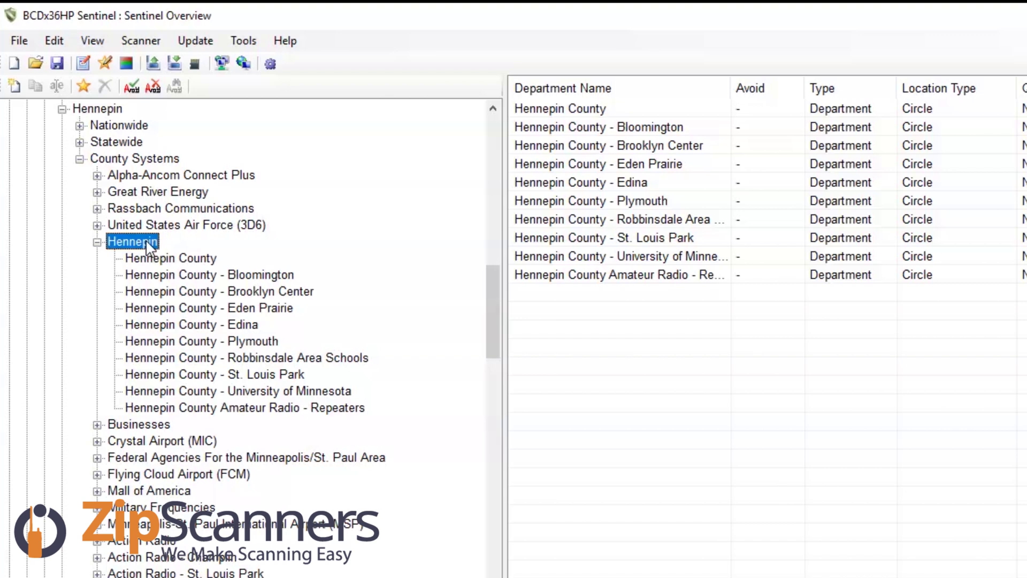
pyautogui.rightClick(142, 244)
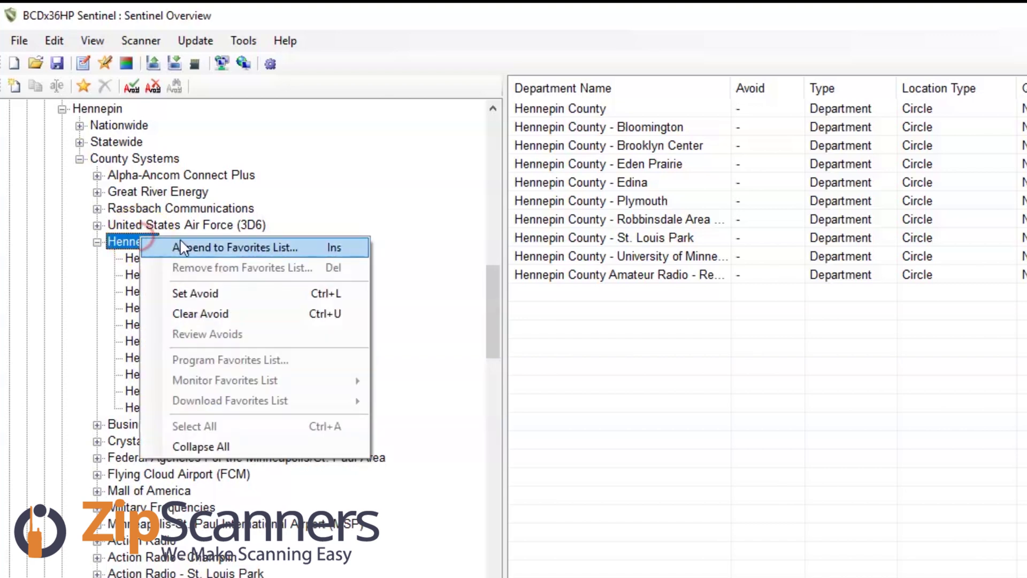
pyautogui.click(179, 243)
pyautogui.click(754, 459)
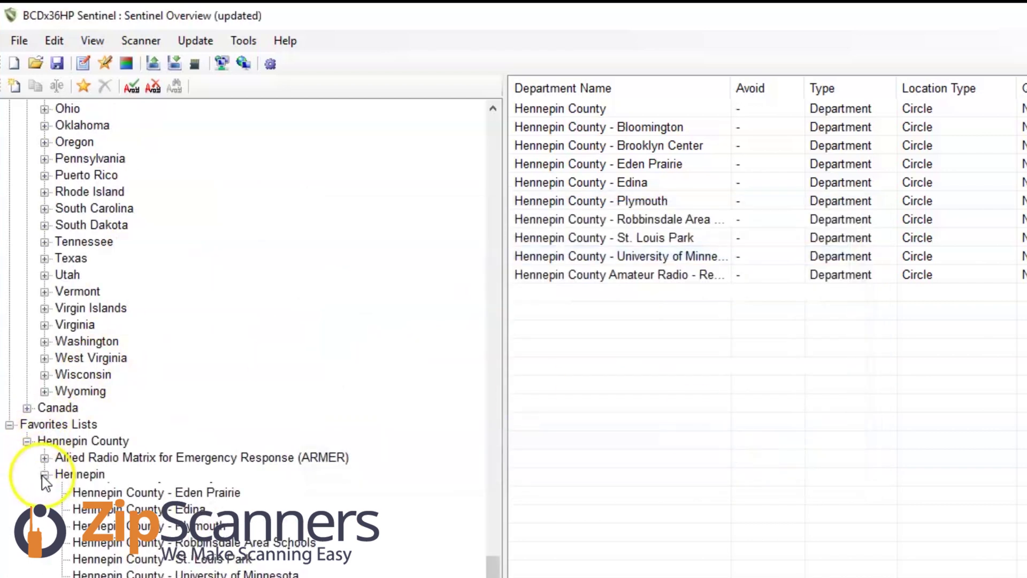
# - Collapse the Hennepin system, its County Systems branch, Hennepin county and the Minnesota state entry in the database tree
pyautogui.scroll(20, 198, 426)
pyautogui.scroll(8, 227, 415)
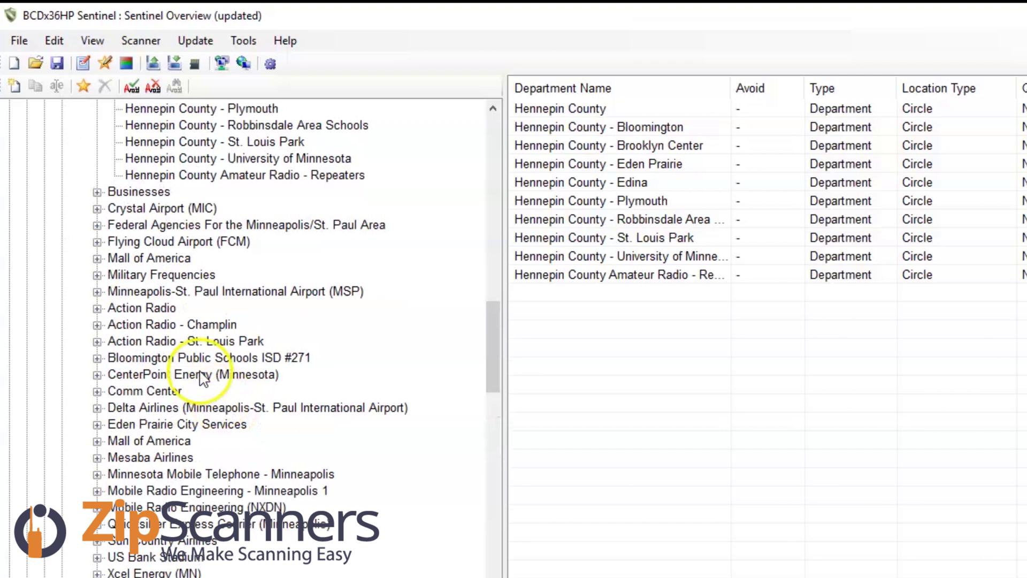
pyautogui.click(96, 309)
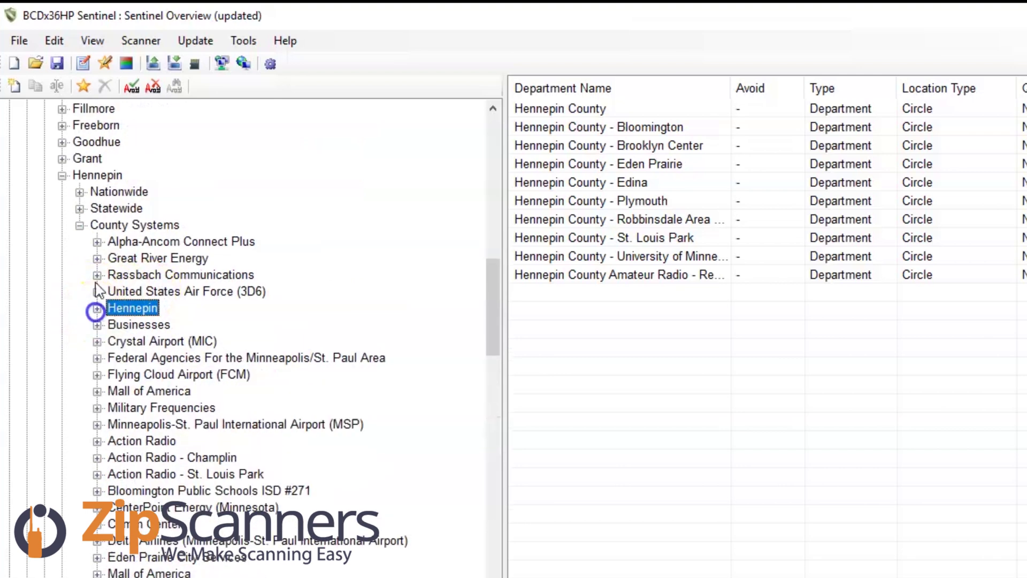
pyautogui.click(79, 225)
pyautogui.click(63, 175)
pyautogui.scroll(3, 270, 278)
pyautogui.scroll(-5, 252, 274)
pyautogui.scroll(4, 256, 274)
pyautogui.scroll(14, 255, 275)
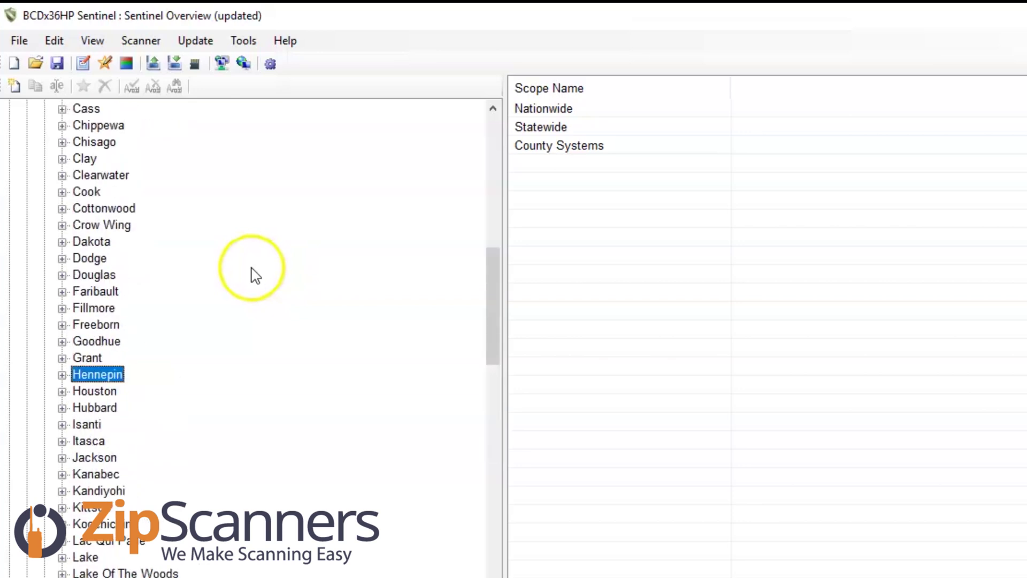
pyautogui.scroll(-5, 219, 272)
pyautogui.click(45, 275)
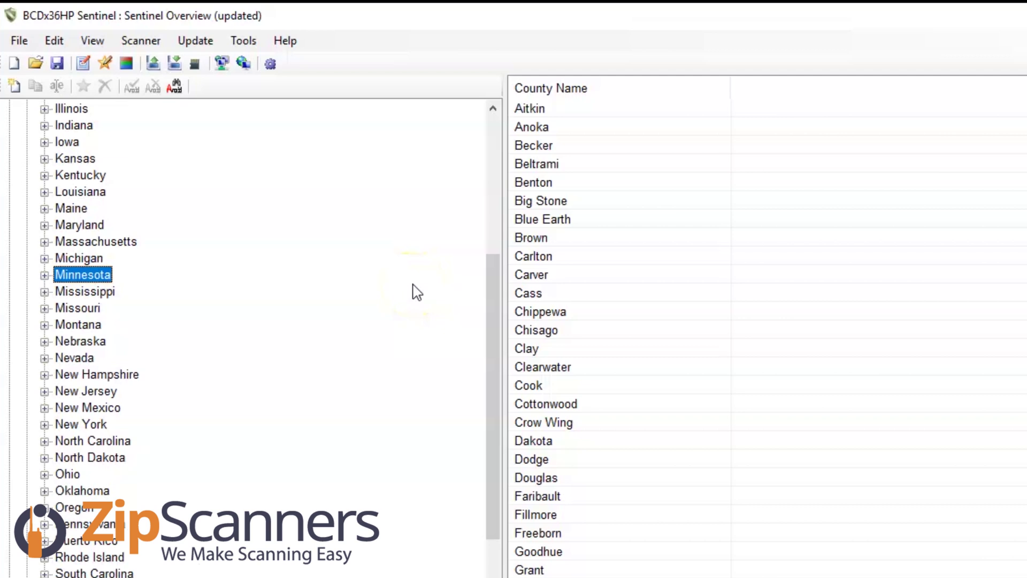
# - Expand Texas in the database, open Denton county and expand its County Systems
pyautogui.scroll(5, 417, 293)
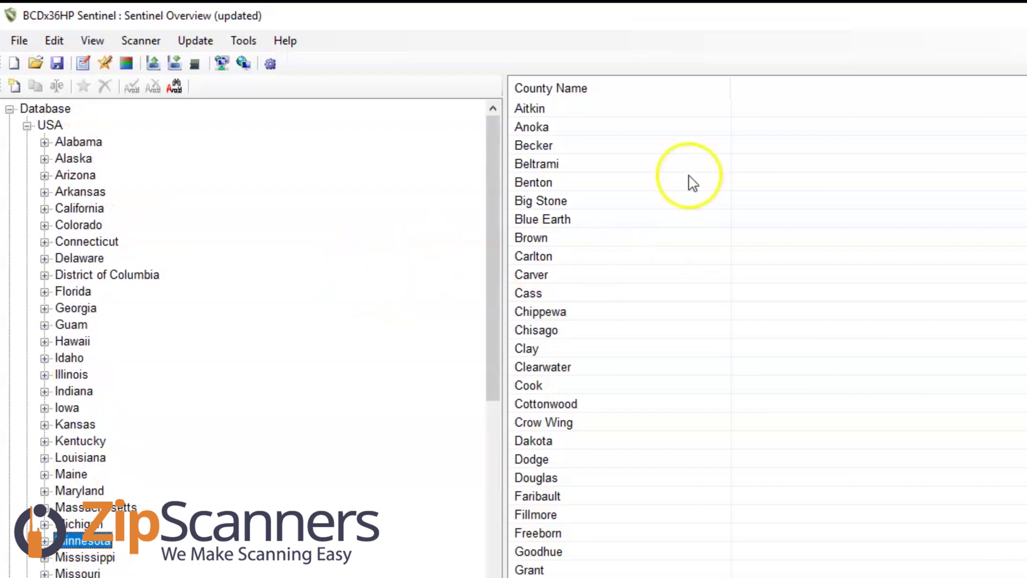
pyautogui.scroll(-6, 224, 246)
pyautogui.scroll(-2, 247, 254)
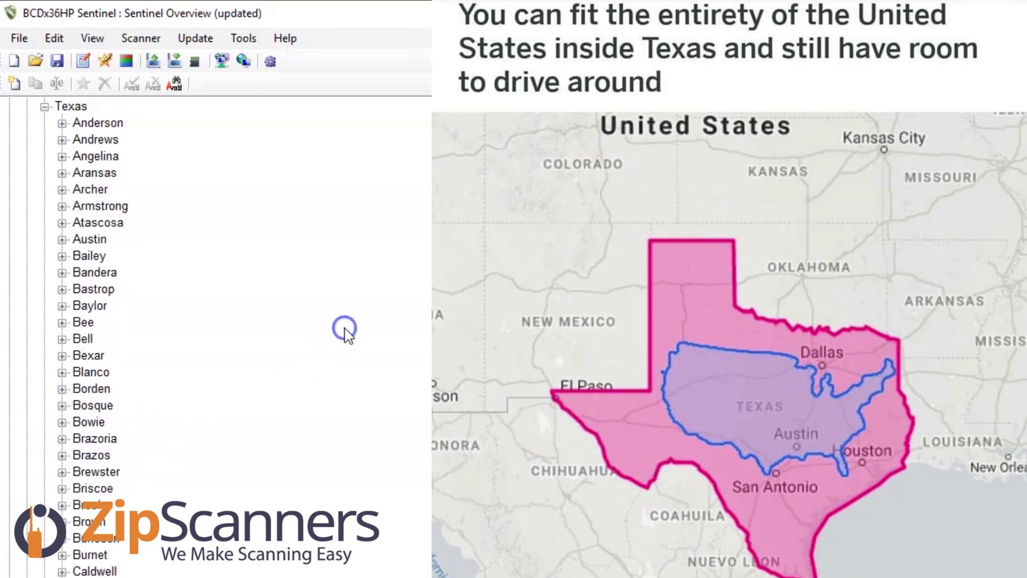
pyautogui.scroll(-3, 294, 270)
pyautogui.scroll(-12, 297, 270)
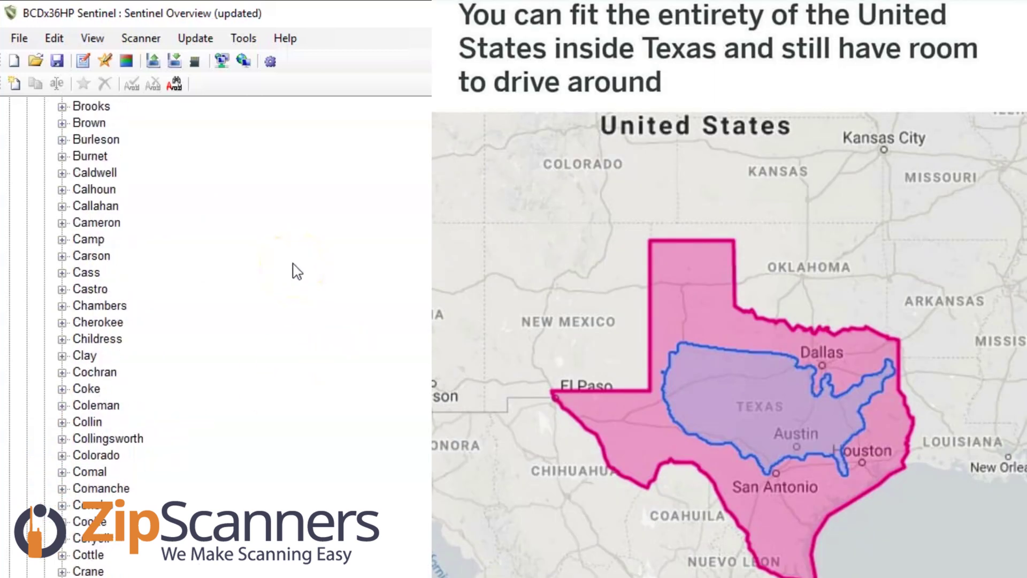
pyautogui.click(62, 372)
pyautogui.scroll(-2, 187, 331)
pyautogui.click(79, 322)
pyautogui.scroll(-2, 214, 299)
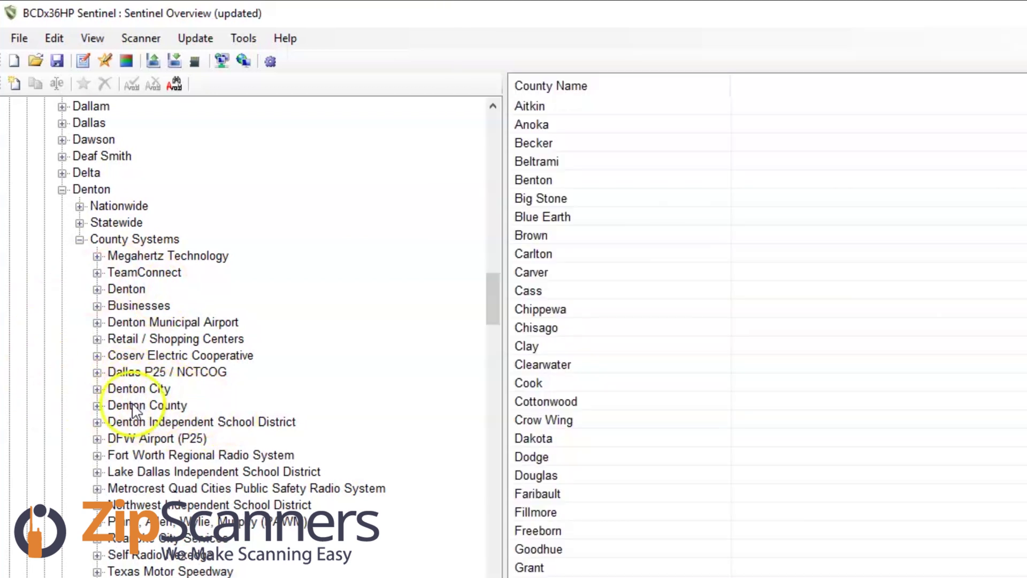
# - Expand the Denton County system and append it to a new favorites list named Denton County
pyautogui.click(99, 406)
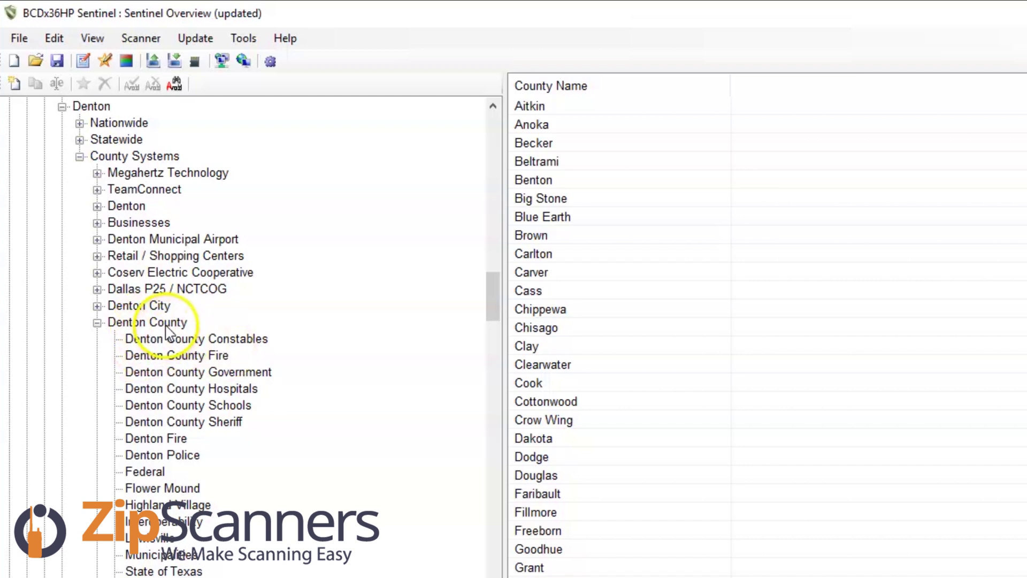
pyautogui.scroll(-4, 163, 321)
pyautogui.scroll(2, 166, 332)
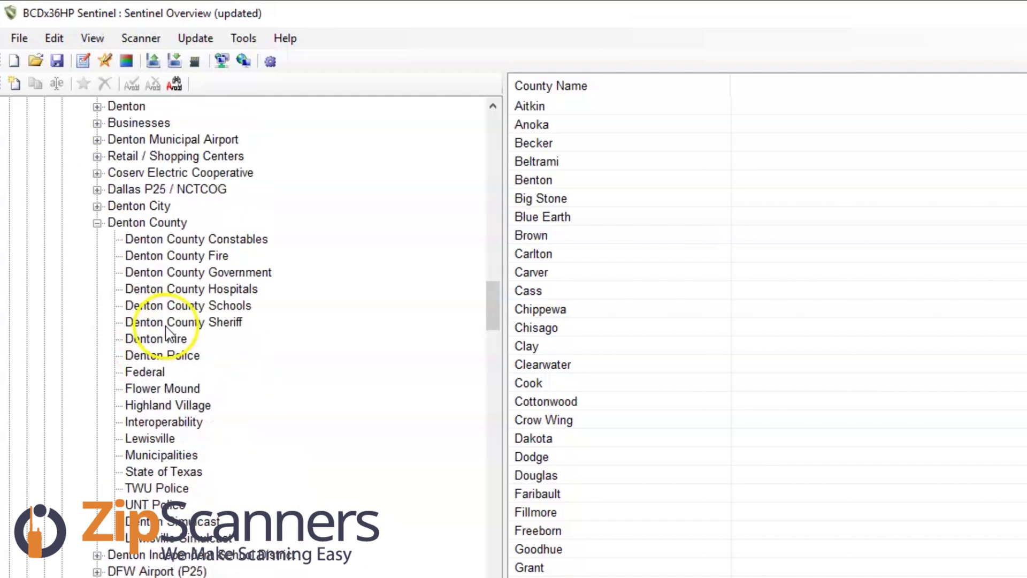
pyautogui.click(148, 224)
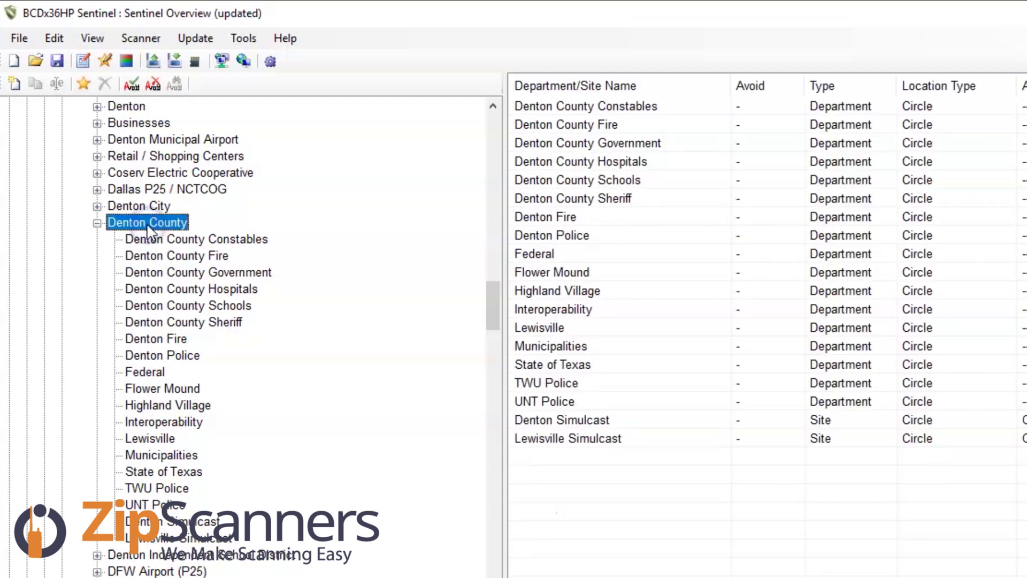
pyautogui.rightClick(150, 230)
pyautogui.click(230, 236)
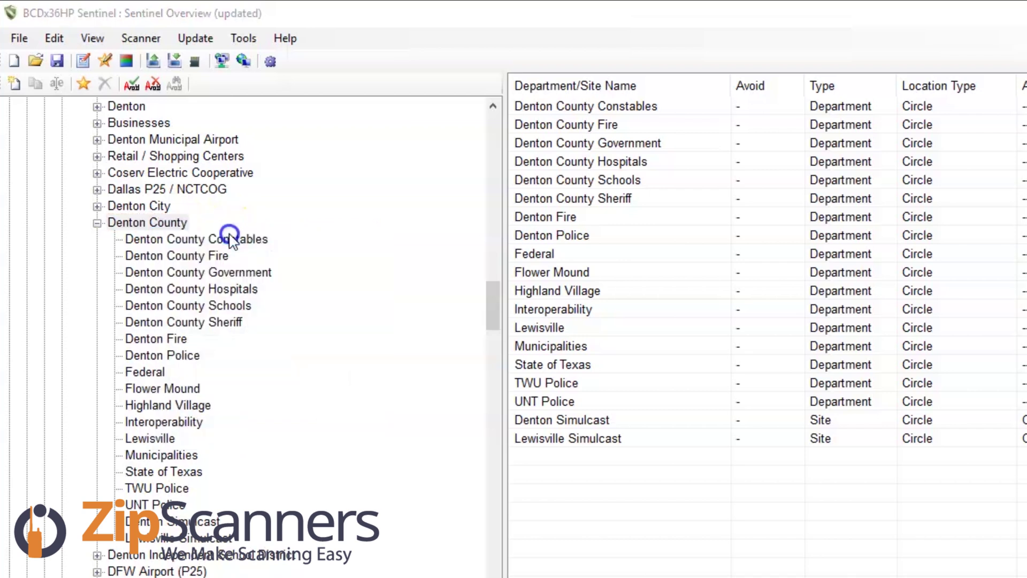
pyautogui.press('Tab')
pyautogui.press('space')
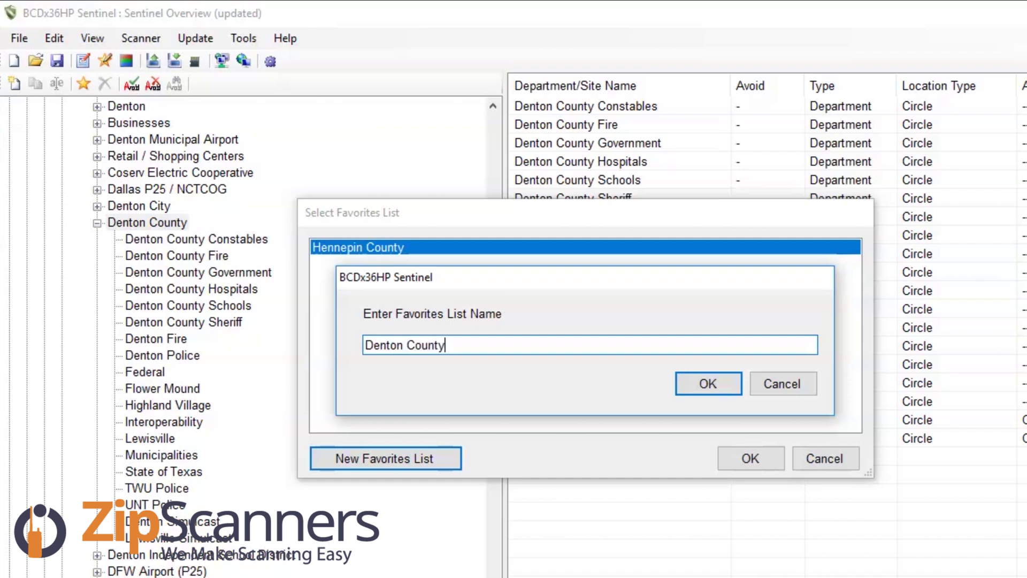
pyautogui.write('Denton County')
pyautogui.press('Return')
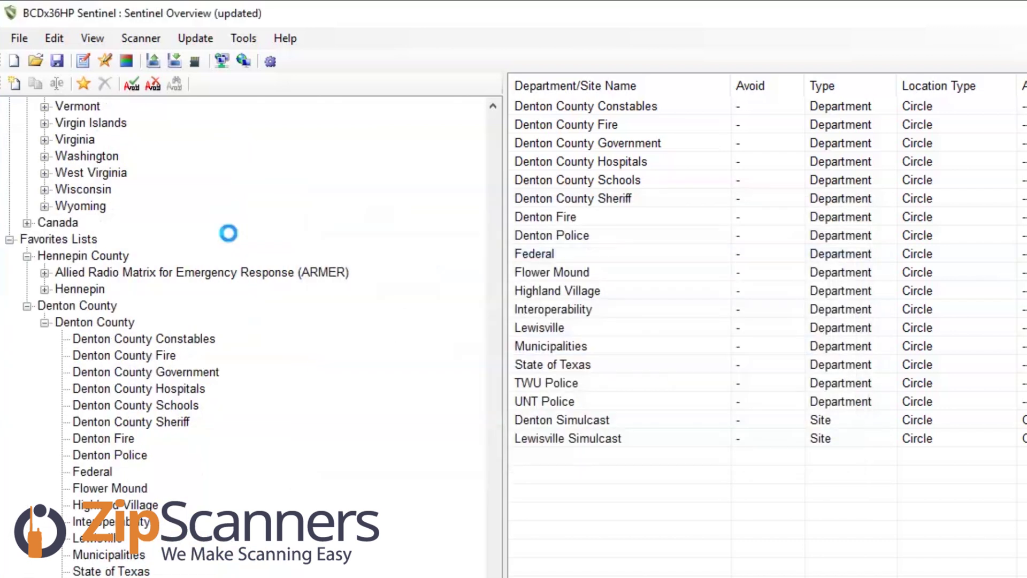
# - Remove the Flower Mound department from the Denton County system in the favorites list
pyautogui.click(107, 323)
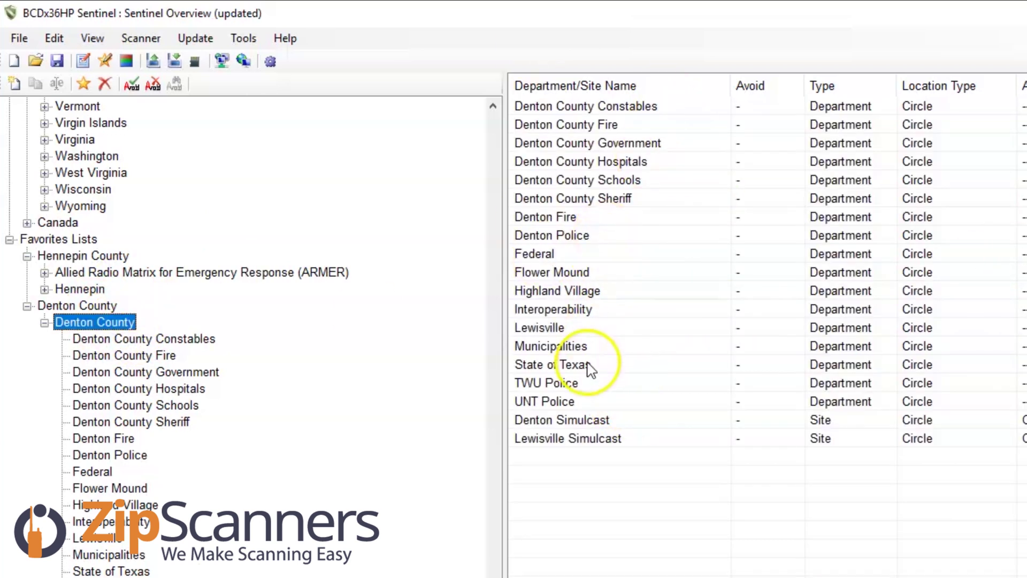
pyautogui.click(594, 271)
pyautogui.rightClick(594, 269)
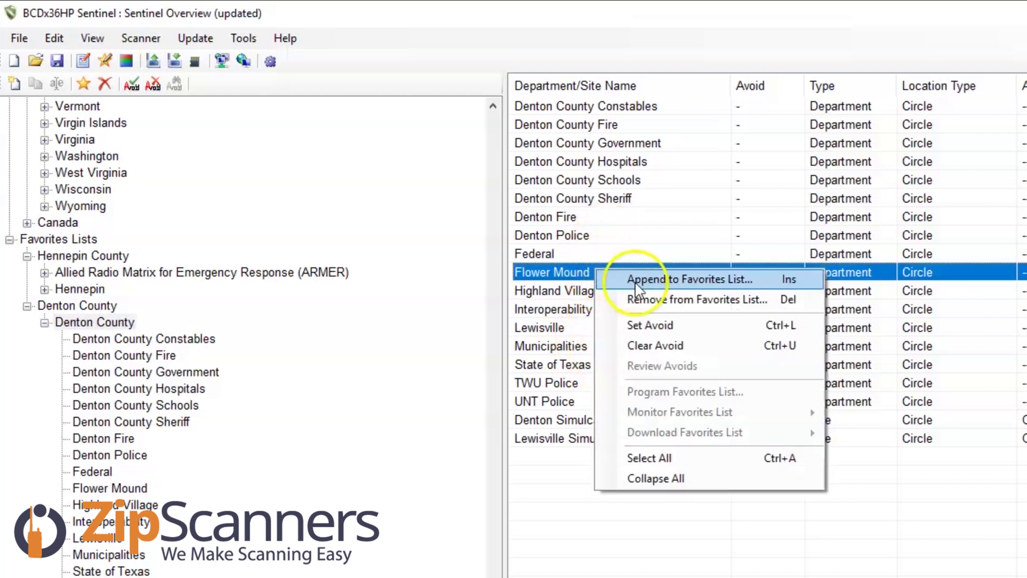
pyautogui.click(656, 301)
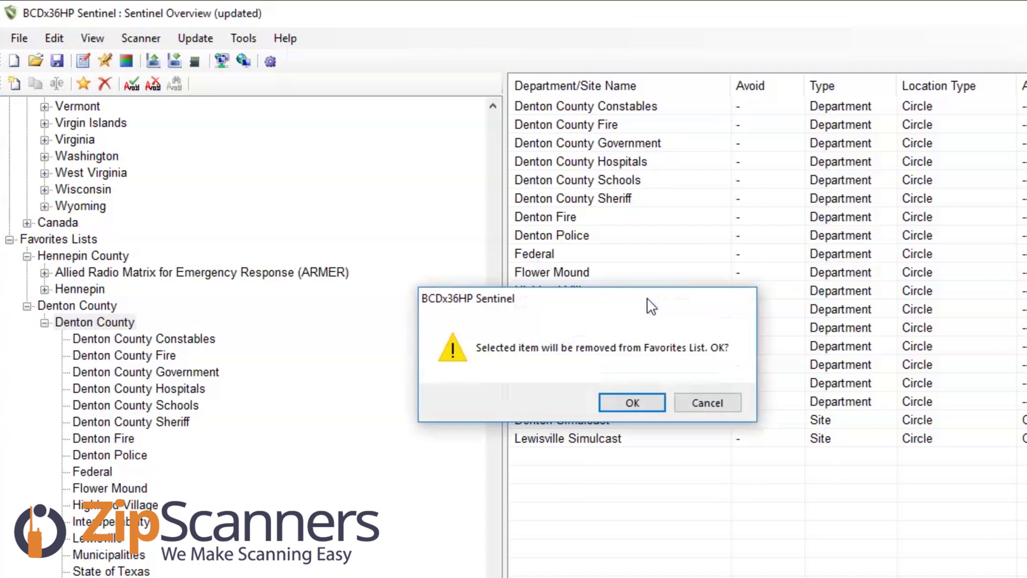
pyautogui.press('Return')
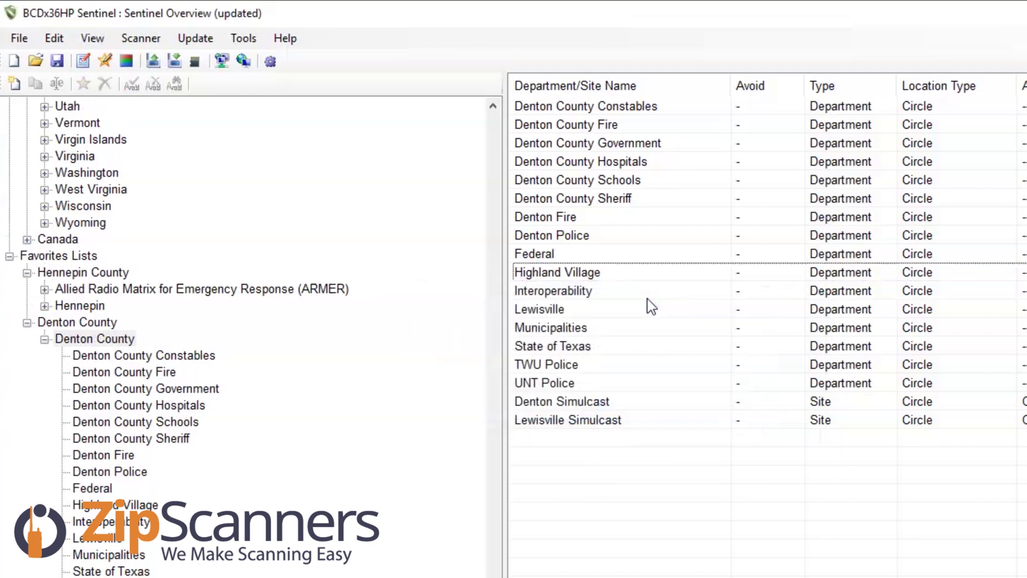
# - Remove the Denton County Schools department from the Denton County favorites list
pyautogui.click(631, 183)
pyautogui.rightClick(636, 184)
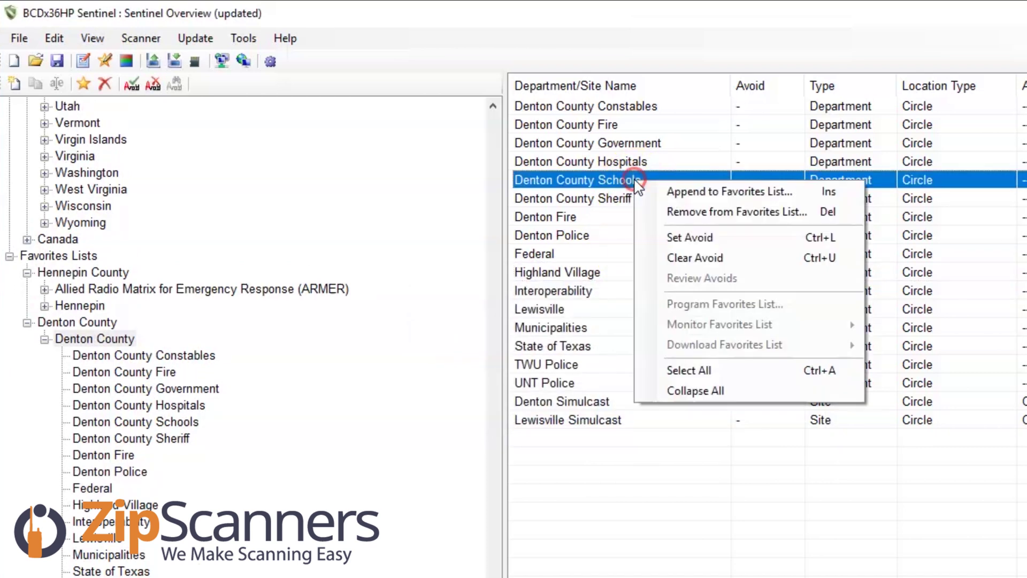
pyautogui.click(708, 207)
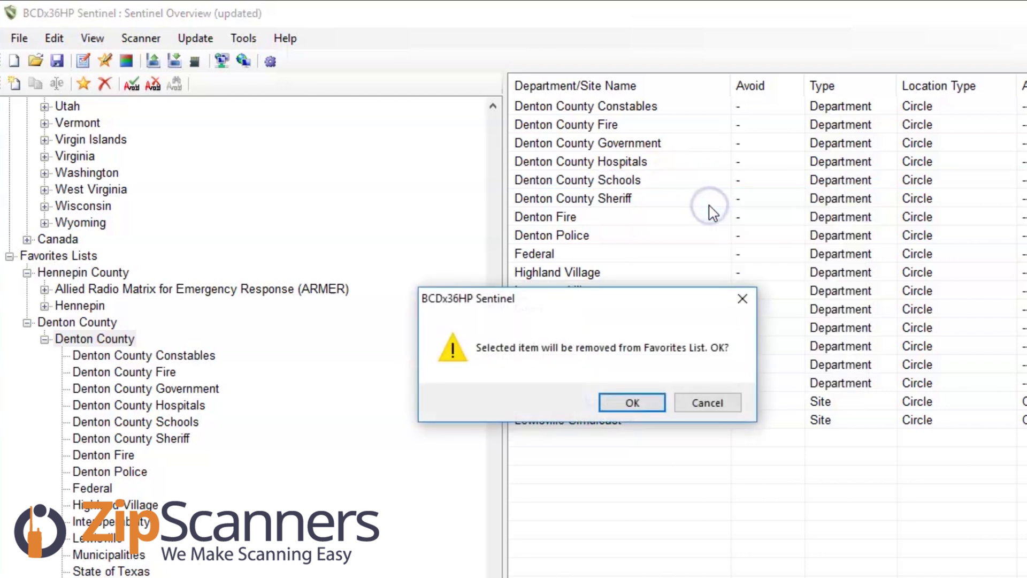
pyautogui.press('Return')
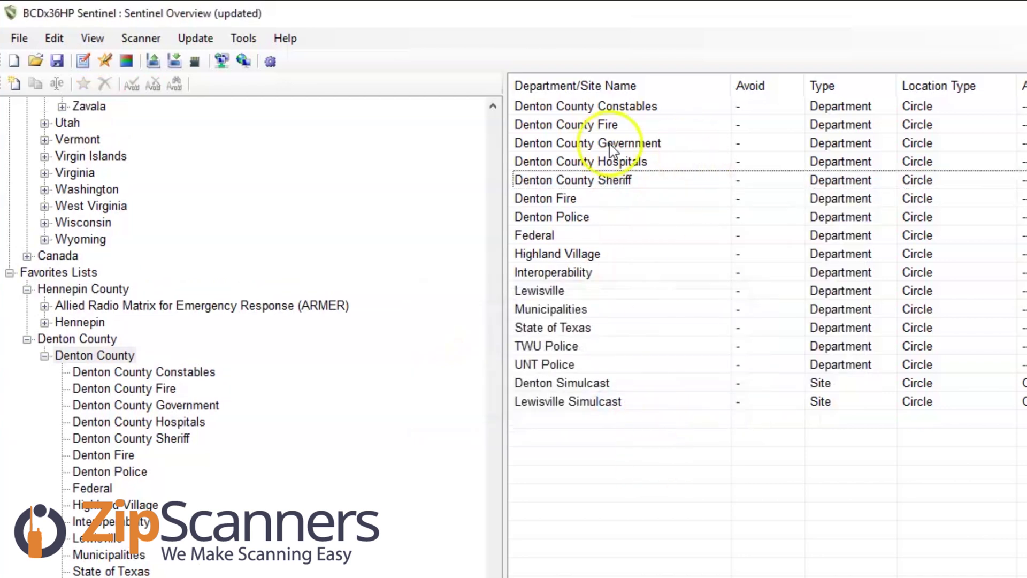
# - Examine the channels of the Denton County Government and Denton County Fire departments, and collapse the favorites list's Denton County system
pyautogui.doubleClick(647, 144)
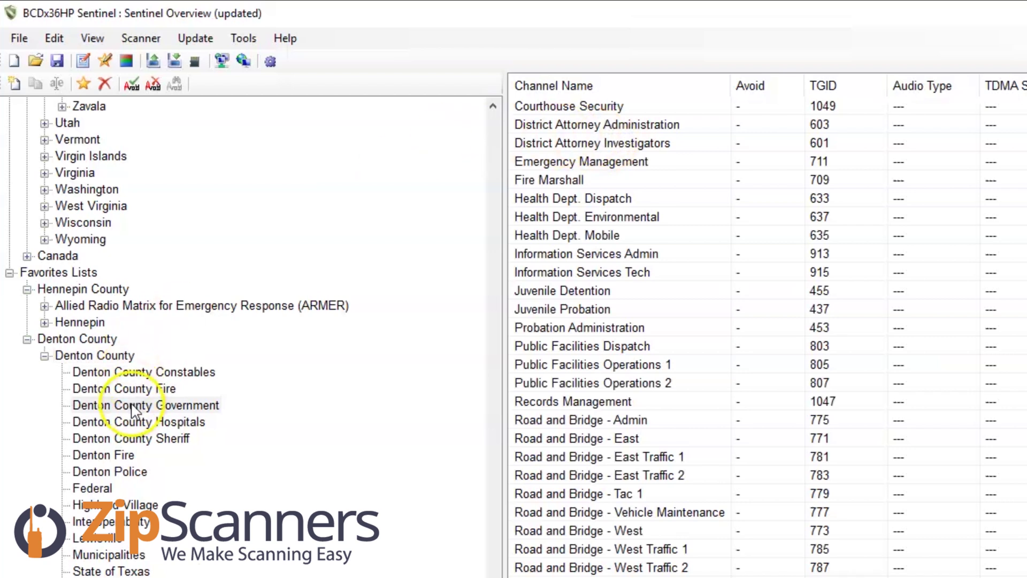
pyautogui.click(162, 386)
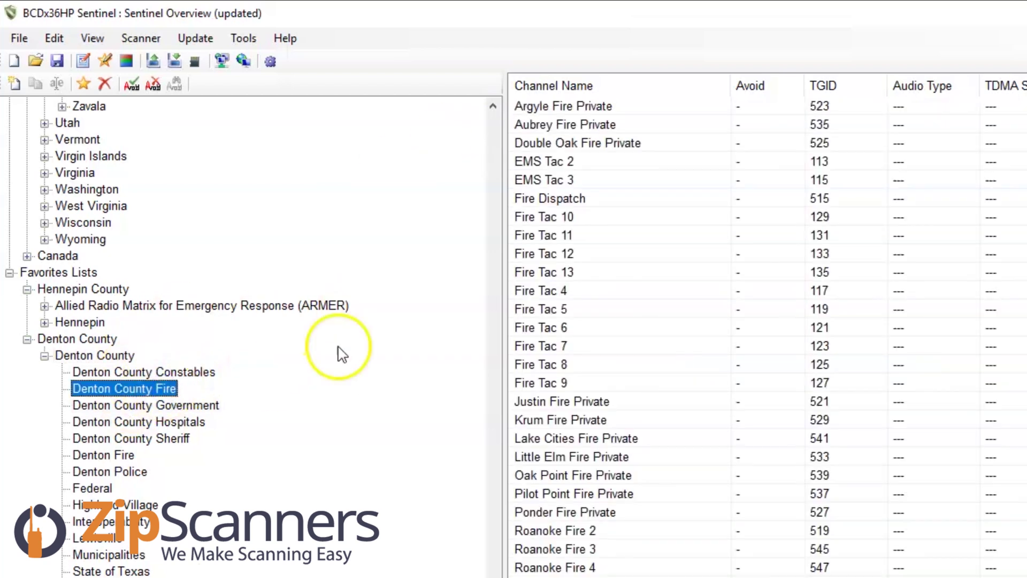
pyautogui.click(114, 367)
pyautogui.click(107, 355)
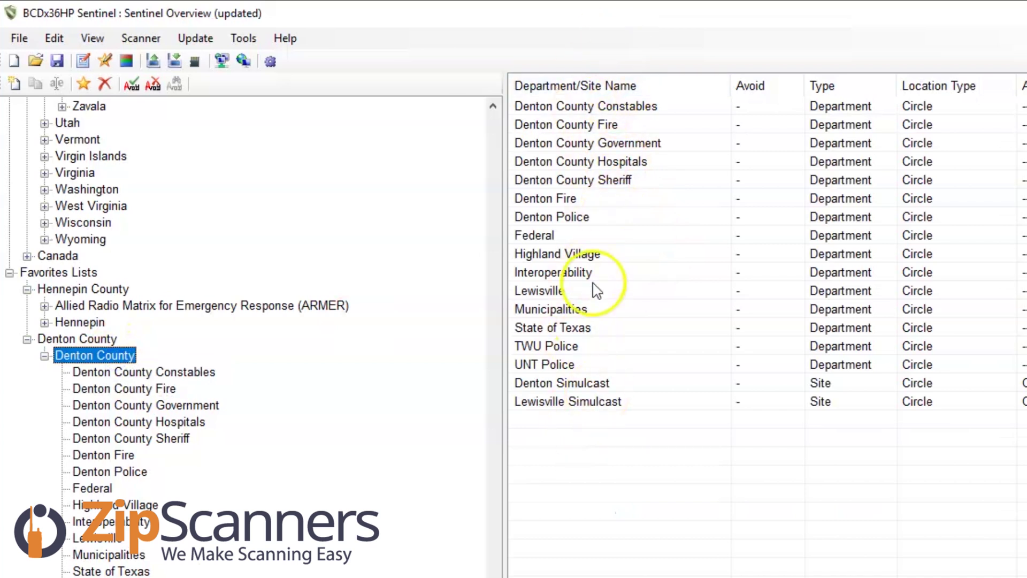
pyautogui.doubleClick(622, 128)
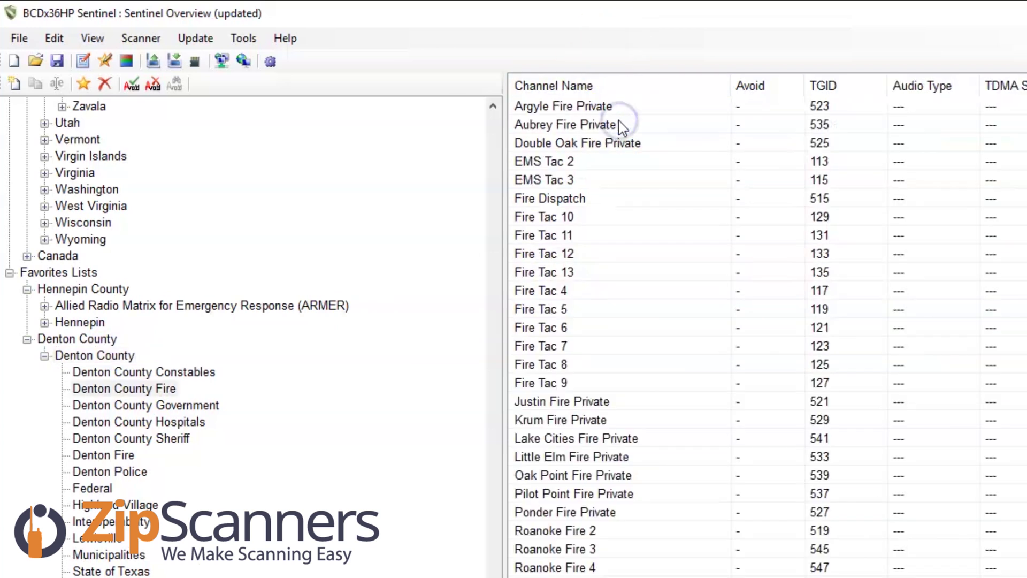
pyautogui.scroll(-1, 633, 231)
pyautogui.scroll(1, 639, 236)
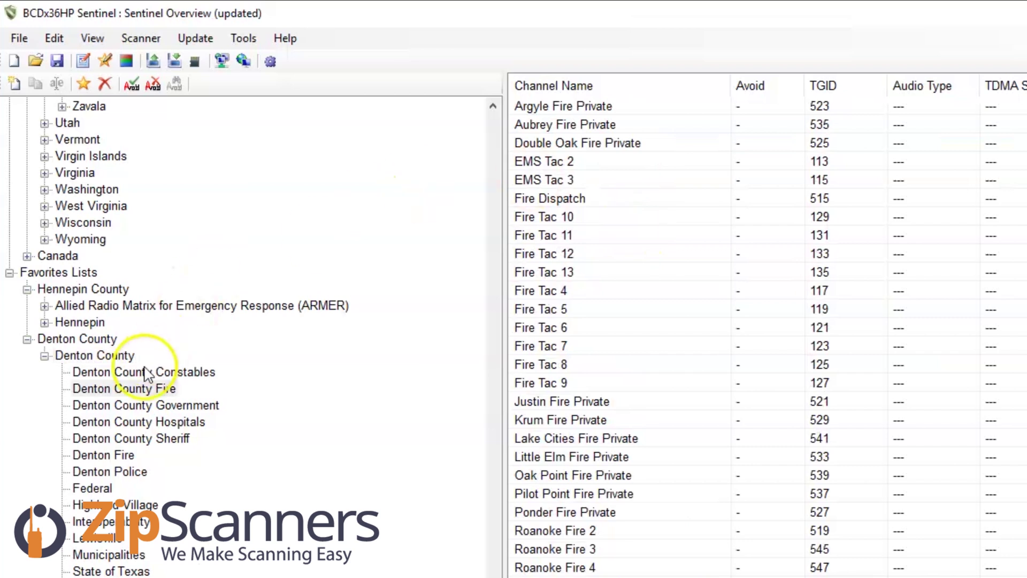
pyautogui.click(45, 356)
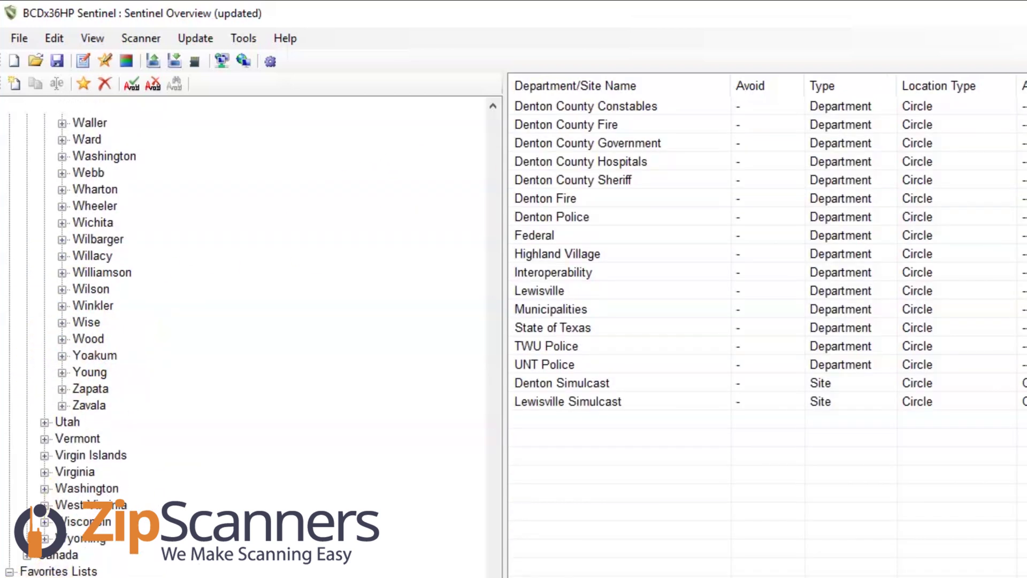
# - Collapse the Denton County favorites list and the USA branch of the database
pyautogui.click(83, 570)
pyautogui.scroll(1, 334, 484)
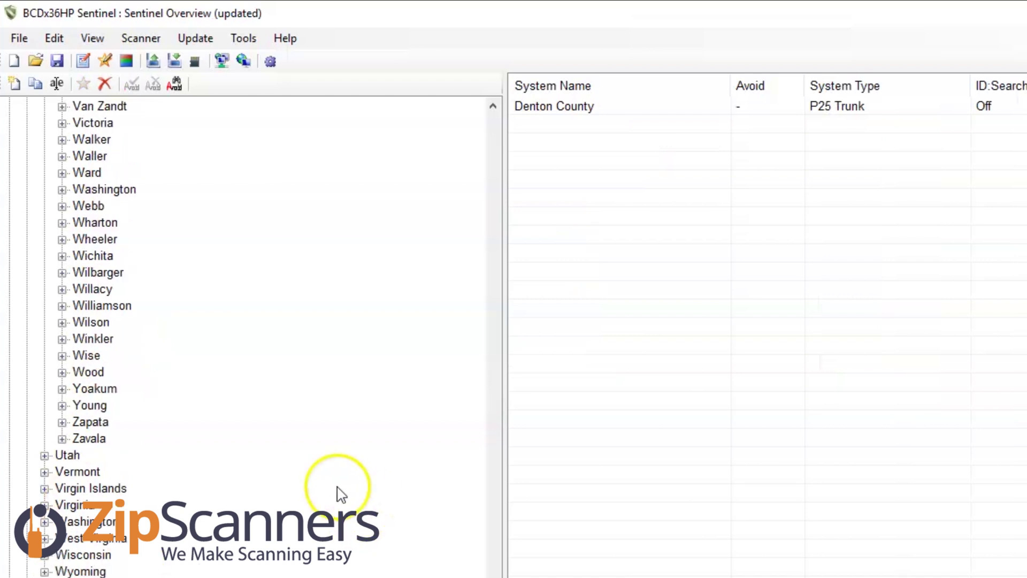
pyautogui.scroll(6, 335, 484)
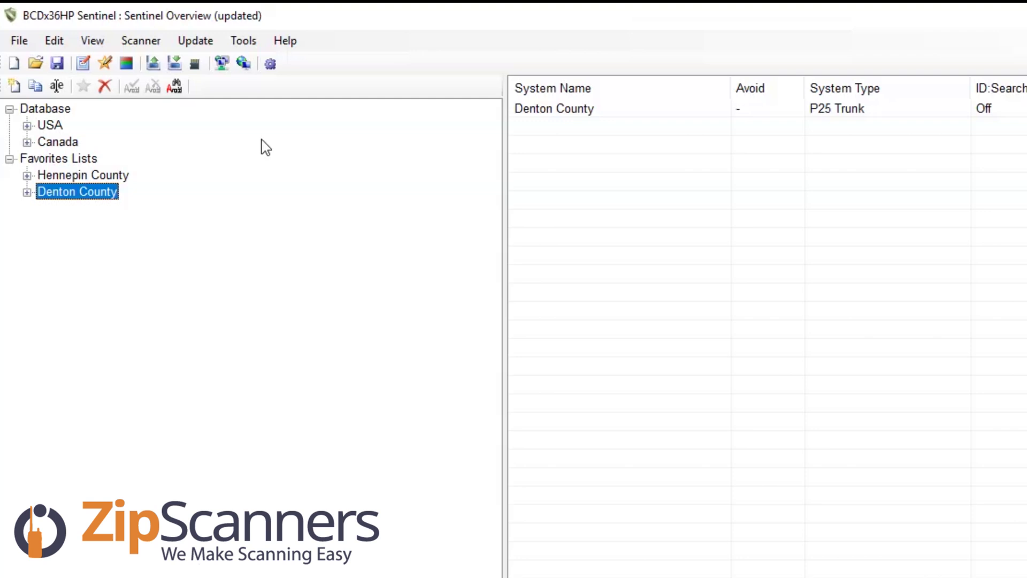
# - Expand the USA database through Florida and Alachua to Nationwide, and select the Air Shows - USA system
pyautogui.click(27, 175)
pyautogui.click(27, 125)
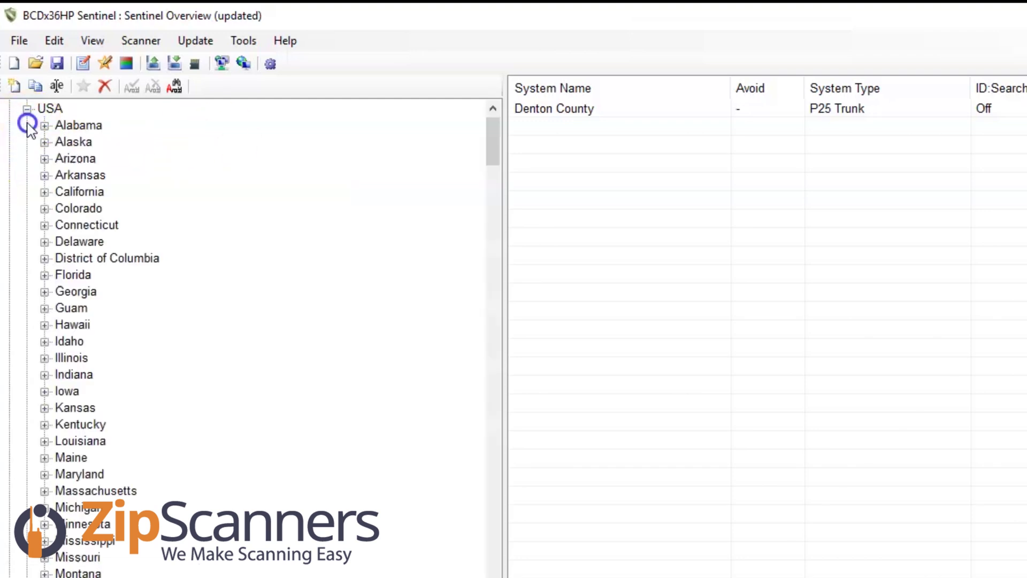
pyautogui.click(44, 275)
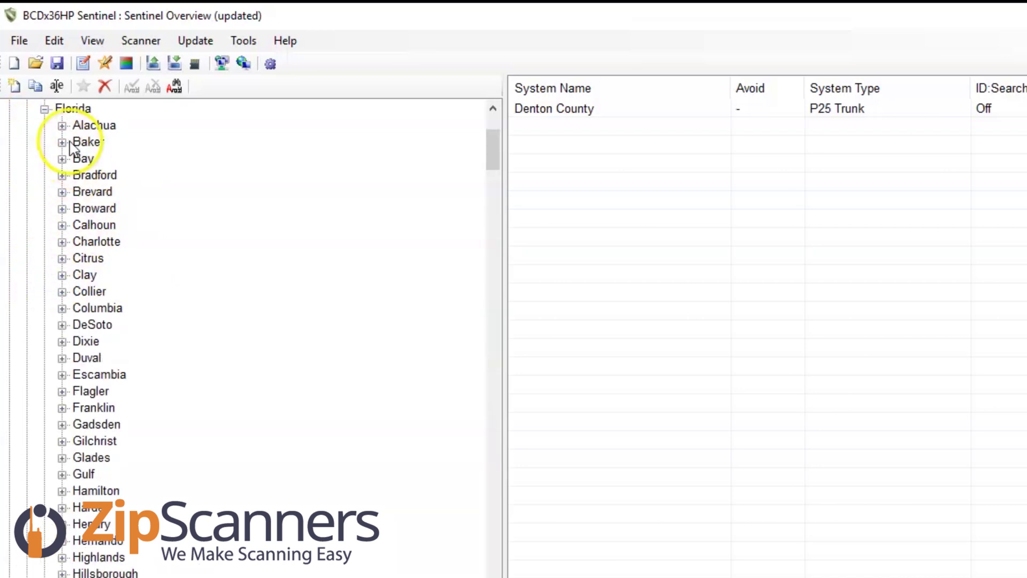
pyautogui.click(62, 125)
pyautogui.click(79, 142)
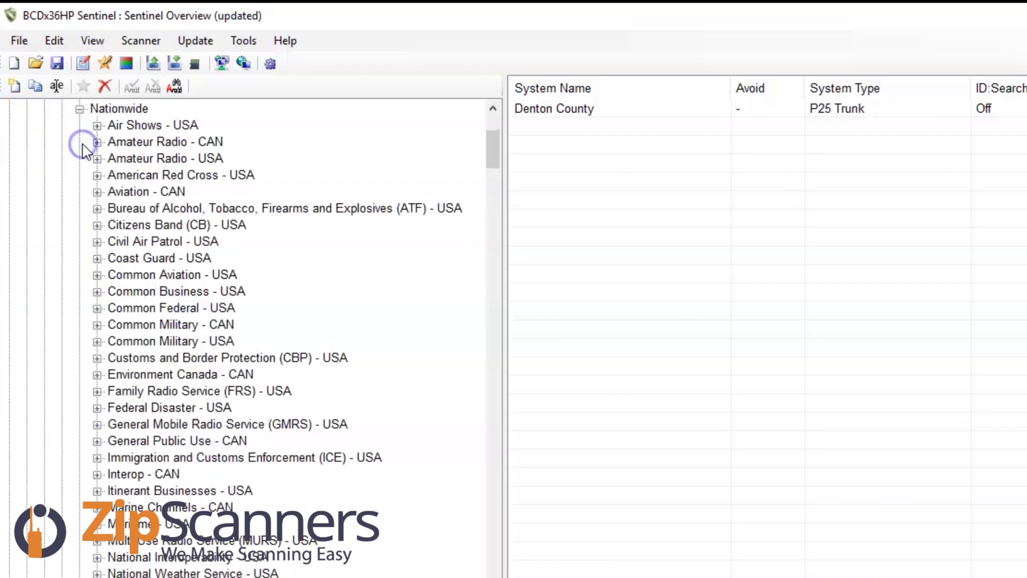
pyautogui.click(169, 125)
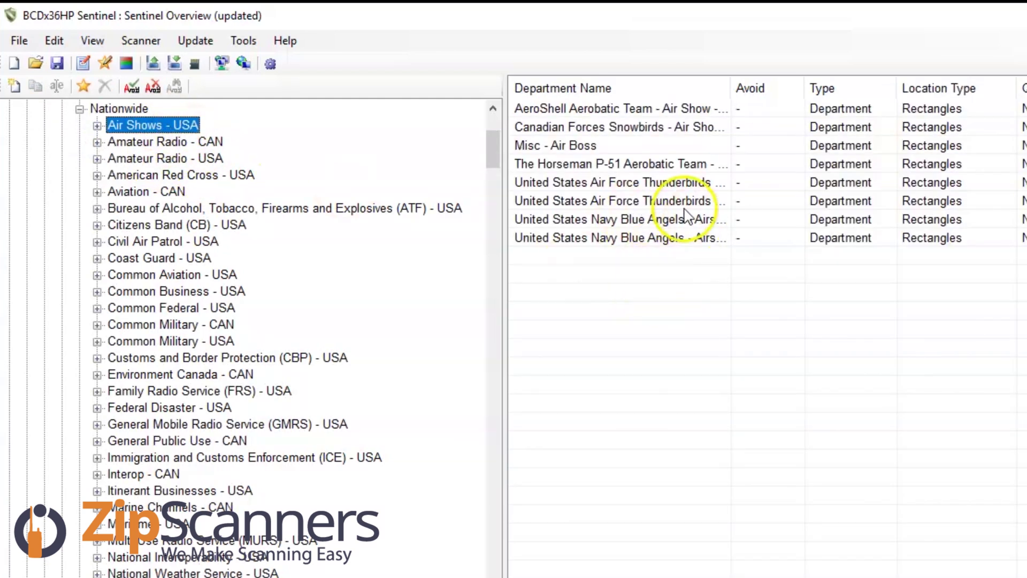
# - Append the Air Shows - USA system to a new favorites list named Blue Angels
pyautogui.rightClick(175, 124)
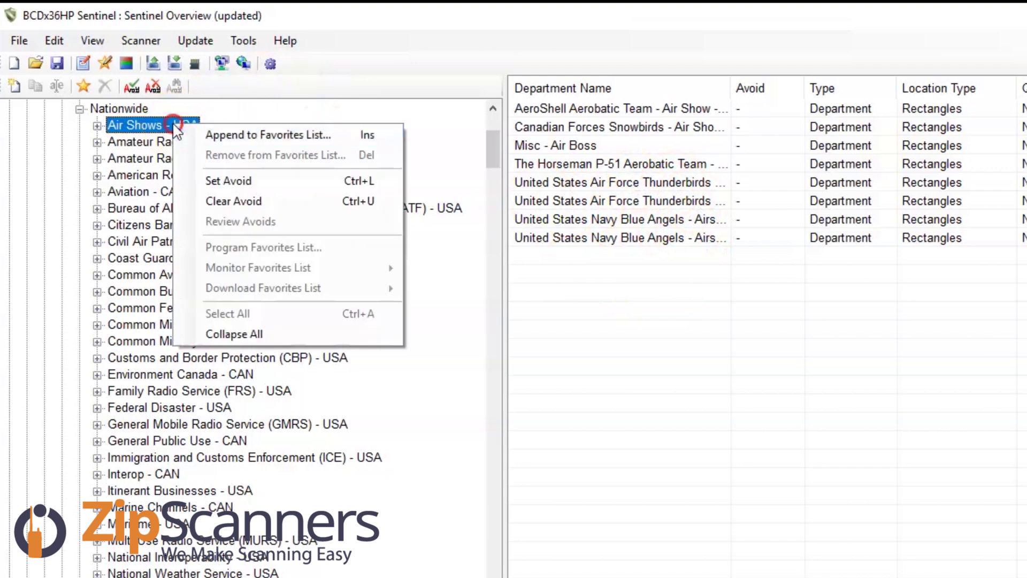
pyautogui.click(253, 137)
pyautogui.press('Tab')
pyautogui.press('Return')
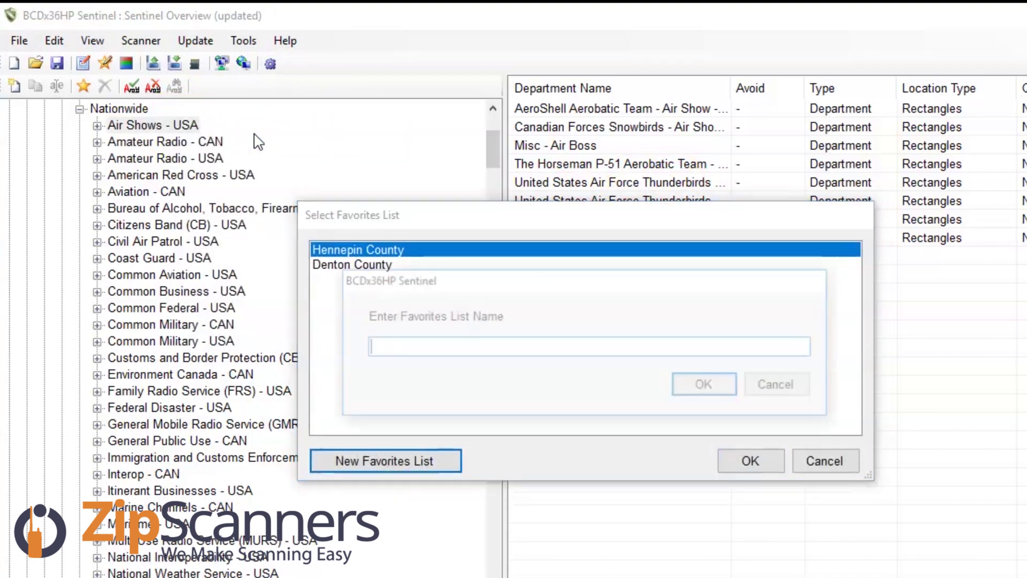
pyautogui.write('Blue ')
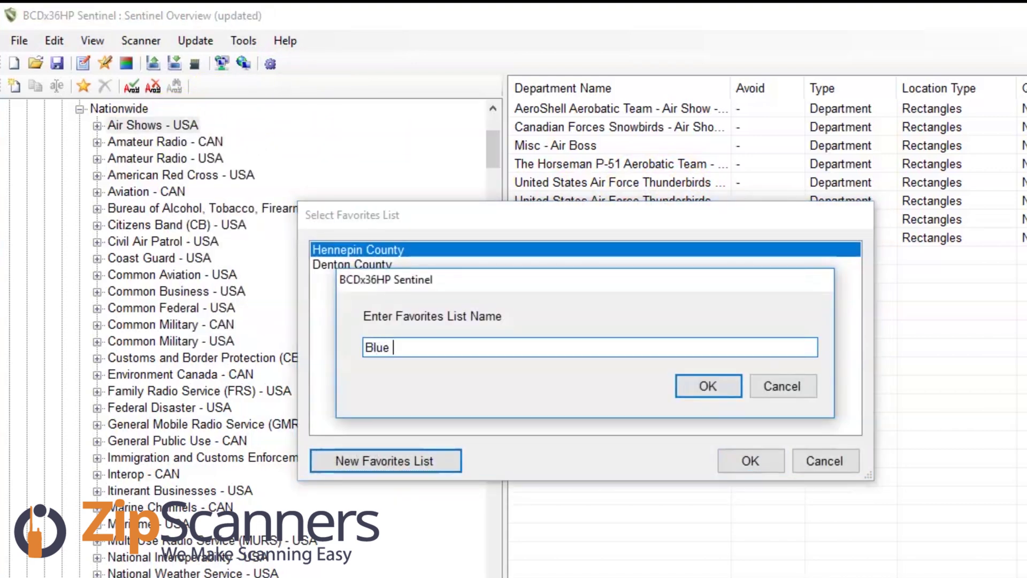
pyautogui.write('Angels')
pyautogui.press('Return')
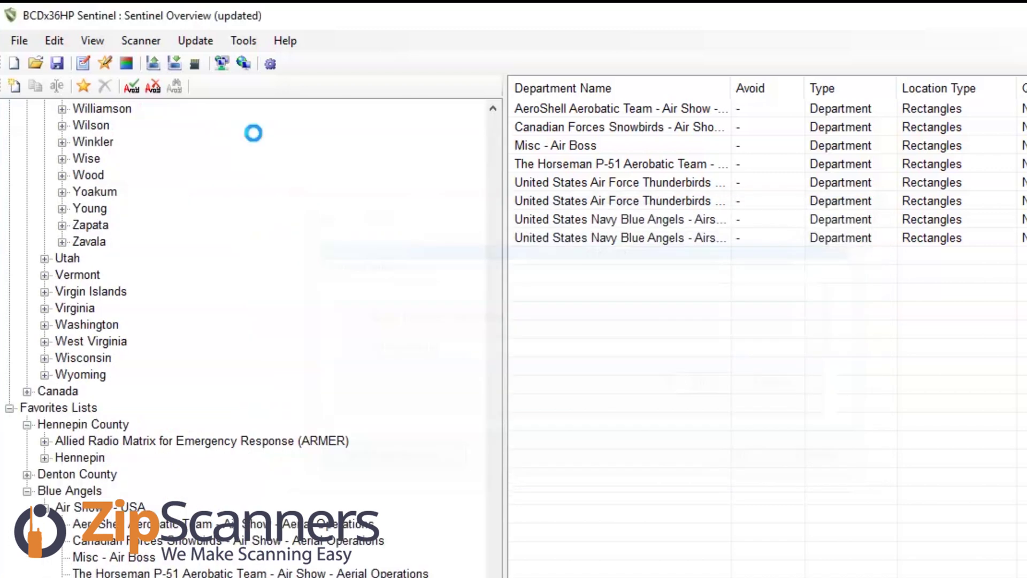
# - Collapse the Hennepin County favorites list and the USA branch of the database
pyautogui.click(26, 424)
pyautogui.scroll(20, 167, 385)
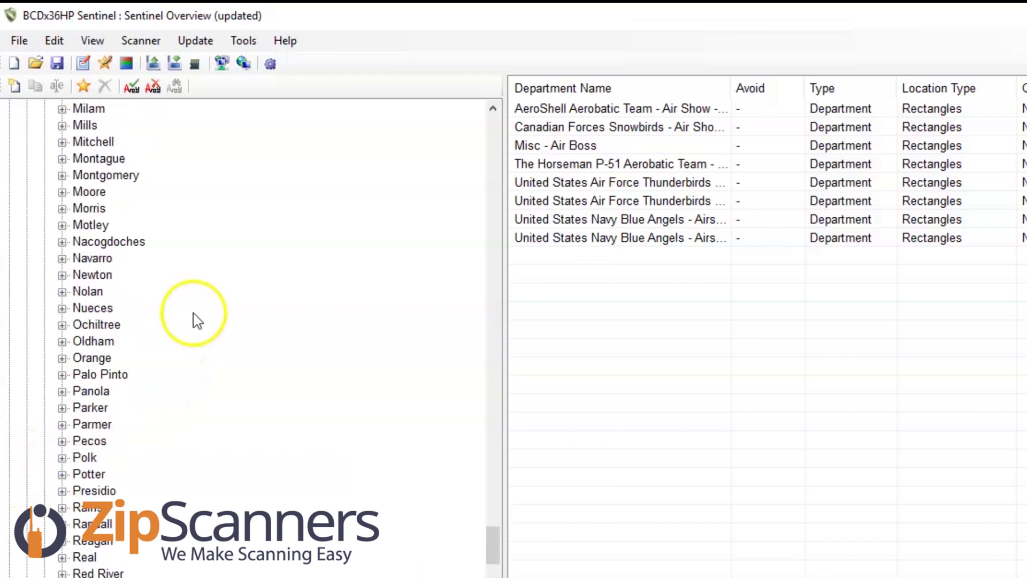
pyautogui.moveTo(491, 530); pyautogui.dragTo(483, 118)
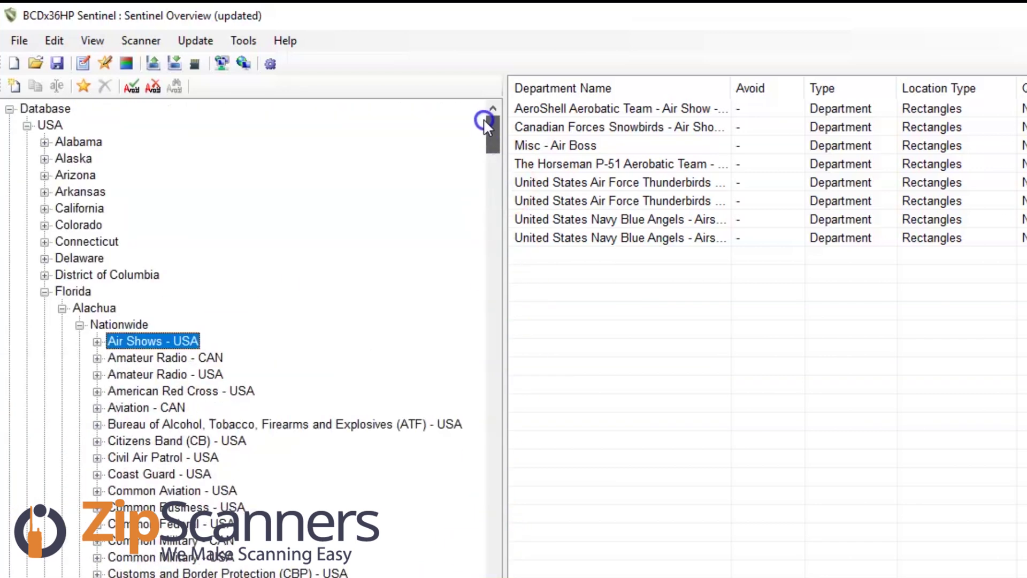
pyautogui.click(27, 126)
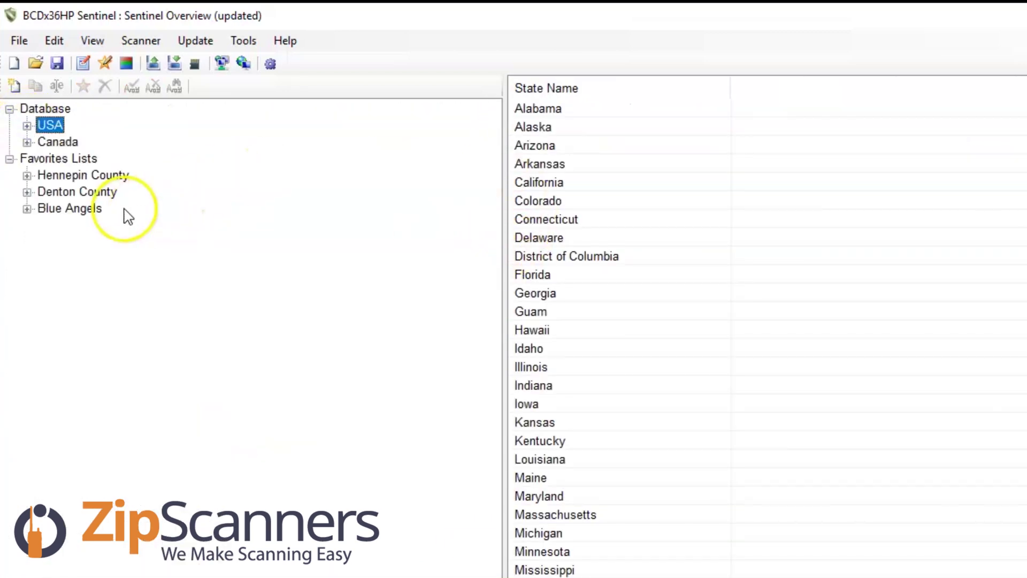
# - Remove every department except the two United States Navy Blue Angels ones from Air Shows - USA in the Blue Angels favorites list
pyautogui.click(93, 212)
pyautogui.click(27, 209)
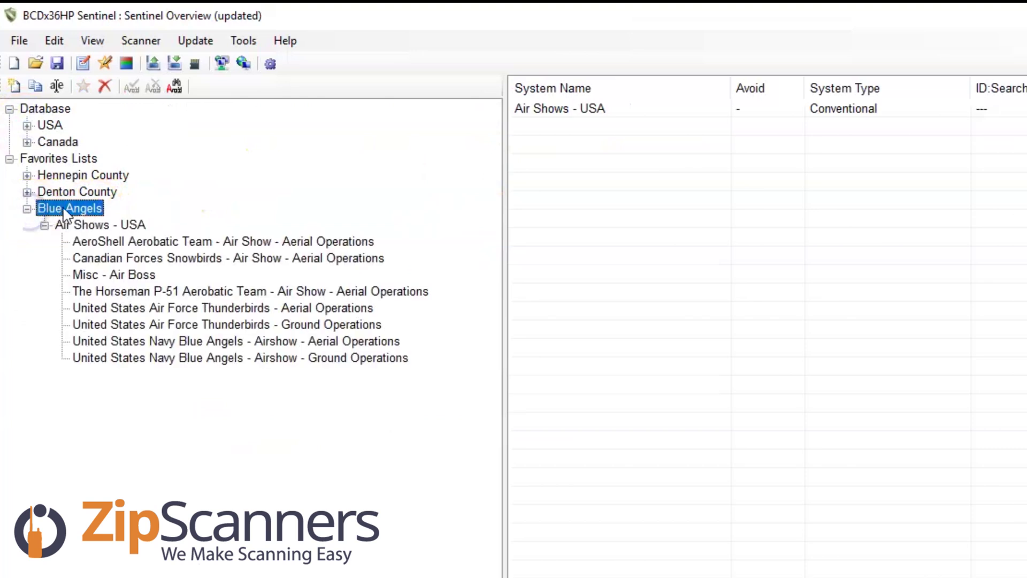
pyautogui.click(73, 222)
pyautogui.click(676, 106)
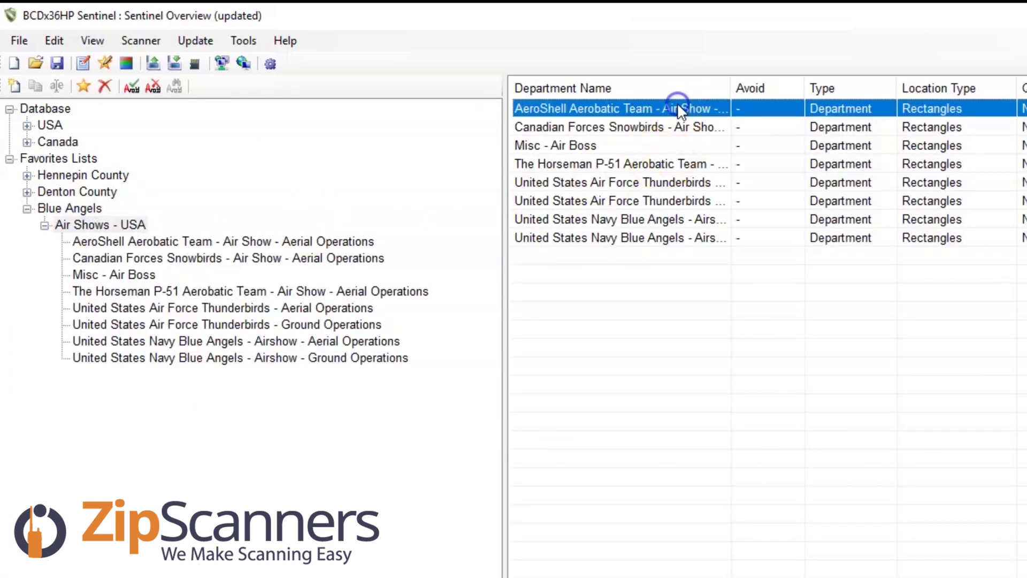
pyautogui.keyDown('shift'); pyautogui.click(649, 201); pyautogui.keyUp('shift')
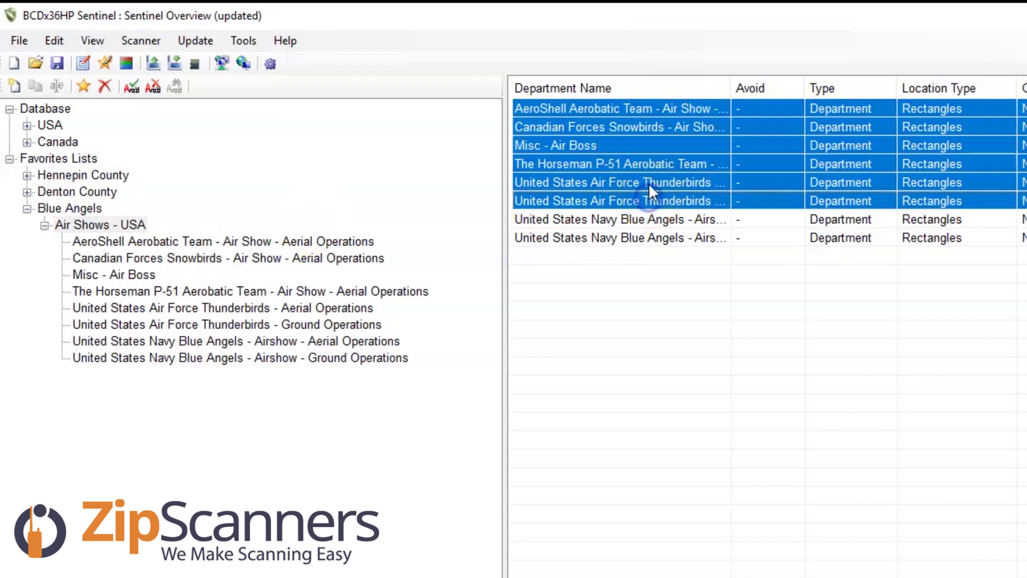
pyautogui.rightClick(653, 156)
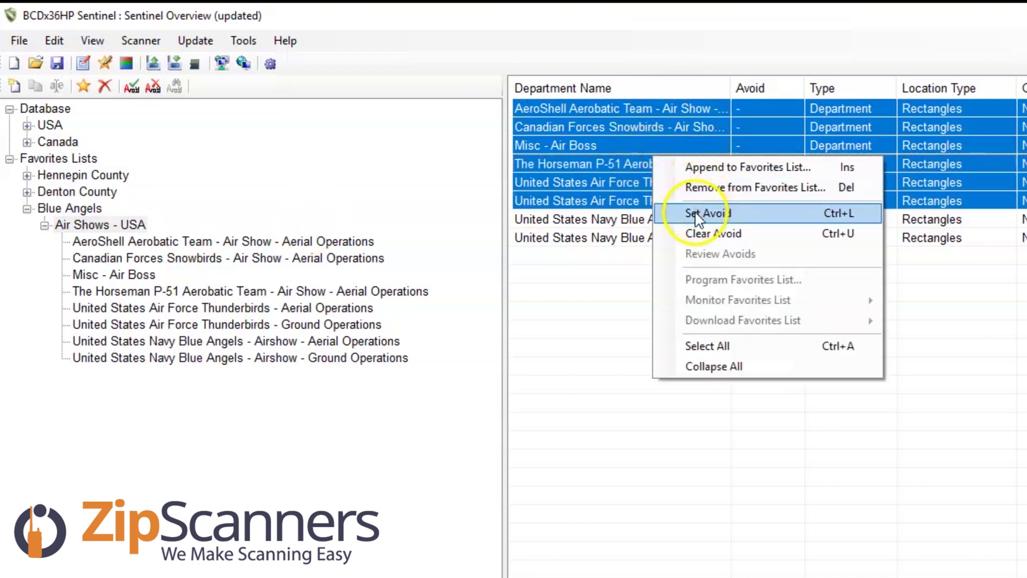
pyautogui.click(707, 193)
pyautogui.press('Return')
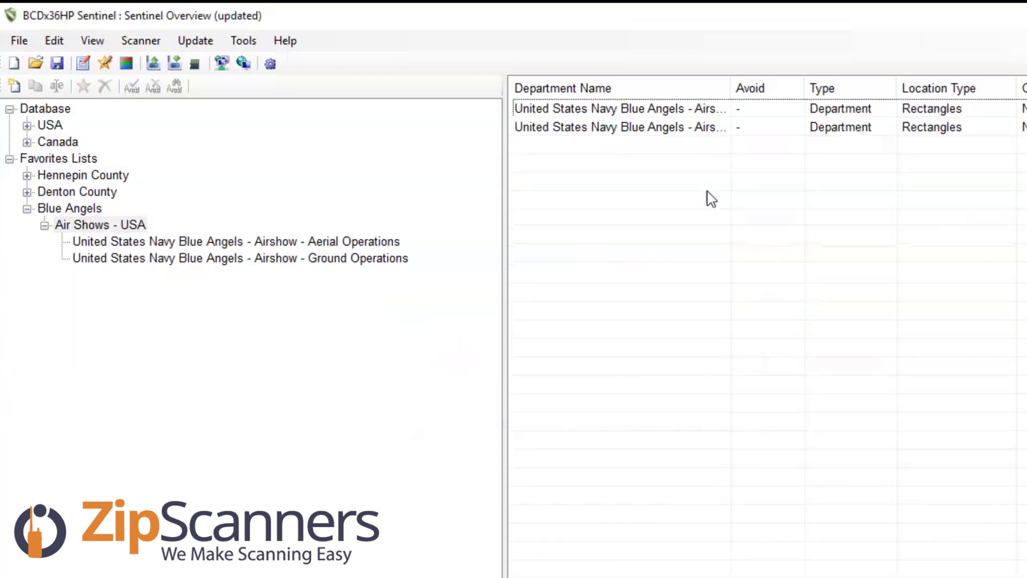
# - Examine the channels of the Blue Angels Aerial Operations and Ground Operations departments, and collapse the Blue Angels favorites list
pyautogui.doubleClick(667, 109)
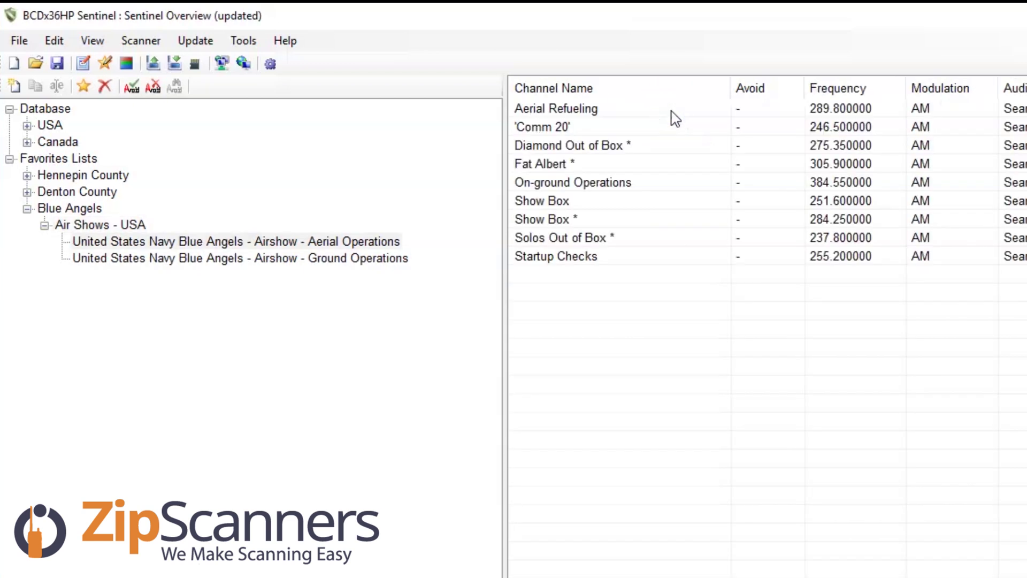
pyautogui.click(191, 257)
pyautogui.click(301, 240)
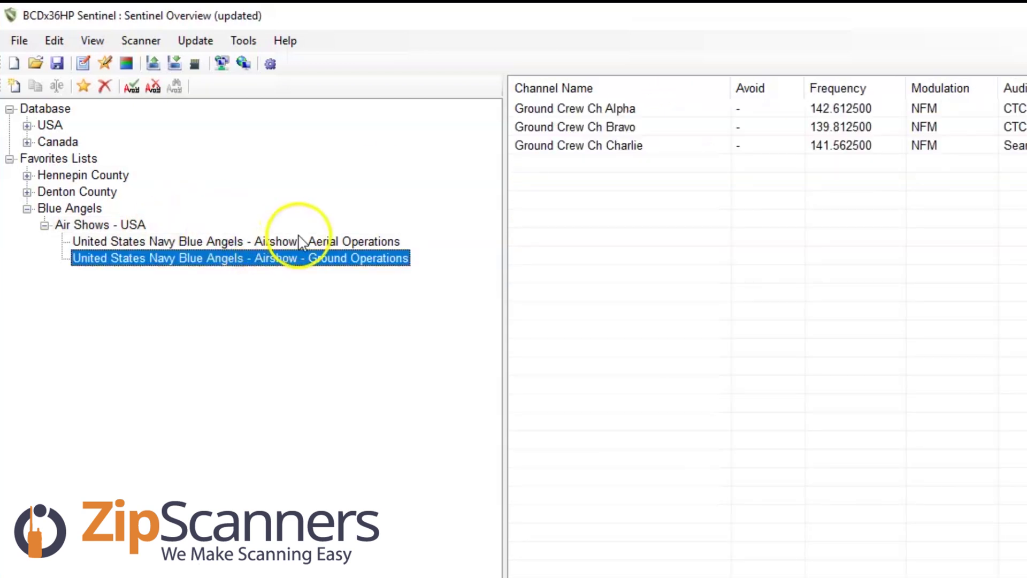
pyautogui.click(45, 225)
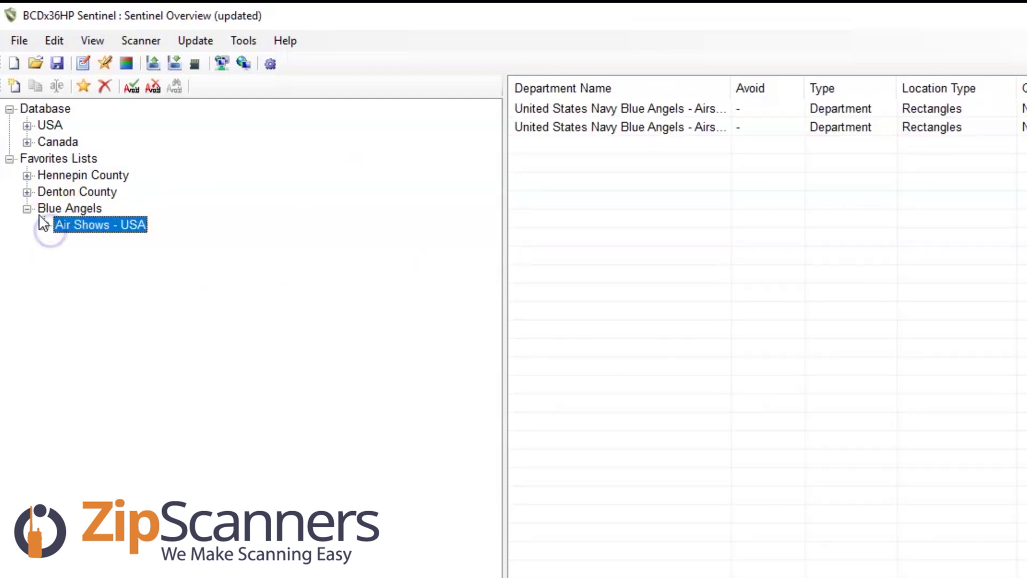
pyautogui.click(27, 208)
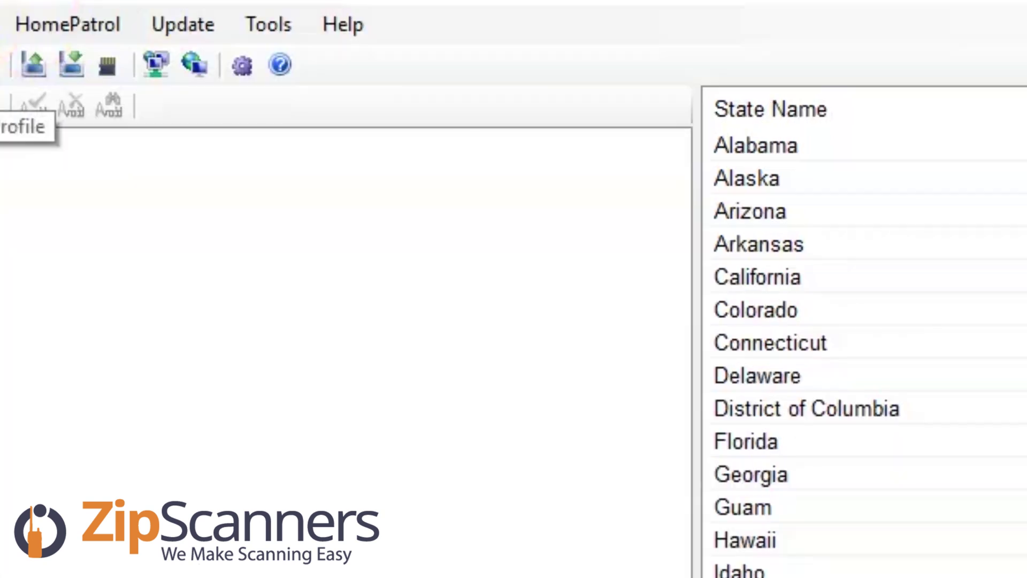
# - In HomePatrol Sentinel, open the profile settings, view the Favorites Lists options, and close the profile
pyautogui.click(0, 65)
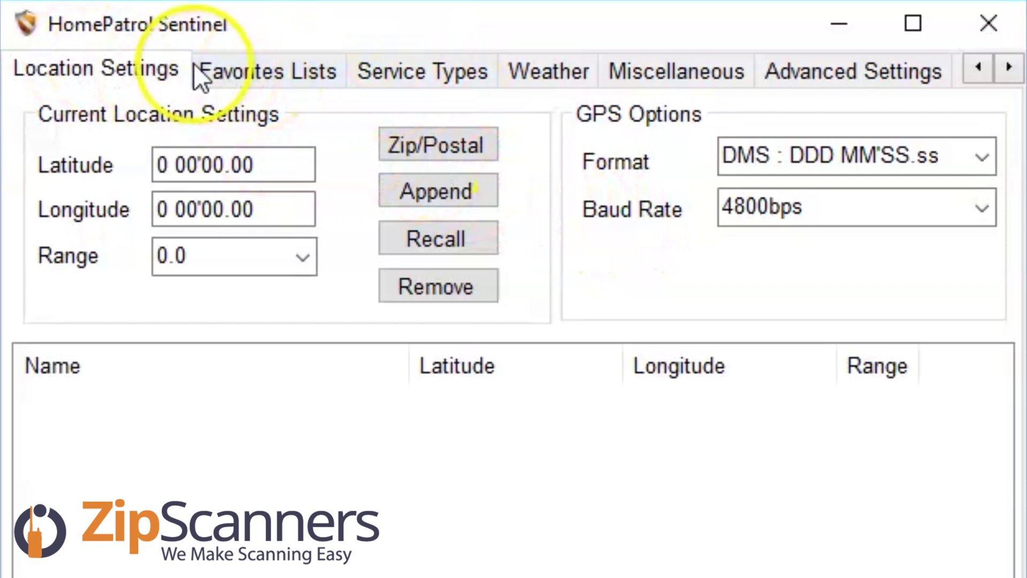
pyautogui.click(242, 65)
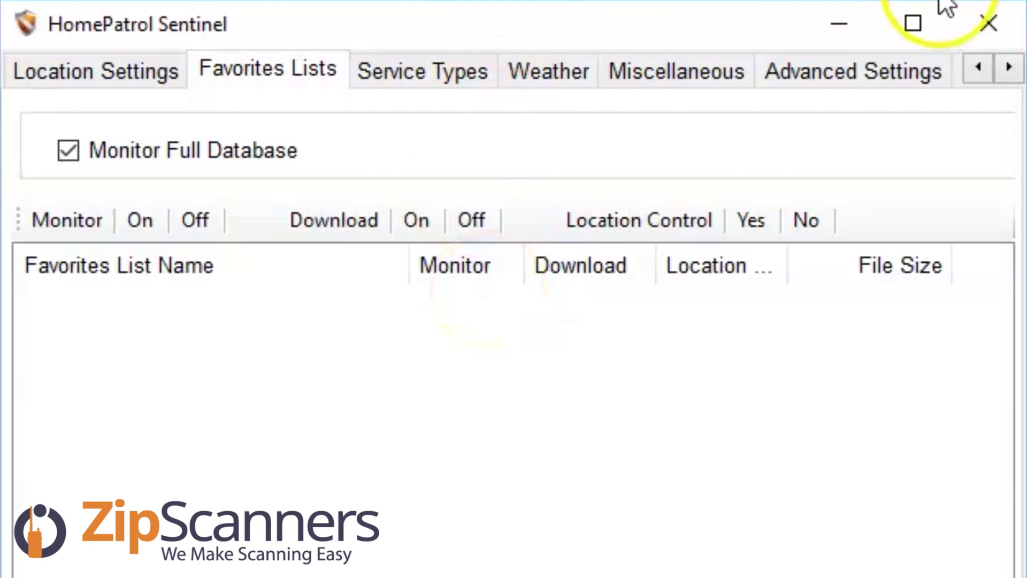
pyautogui.click(994, 22)
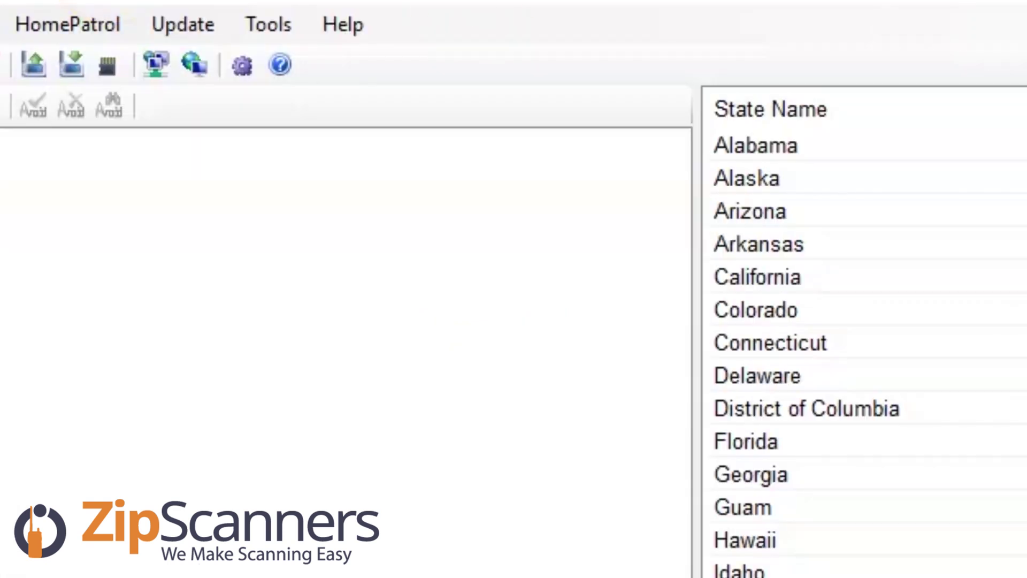